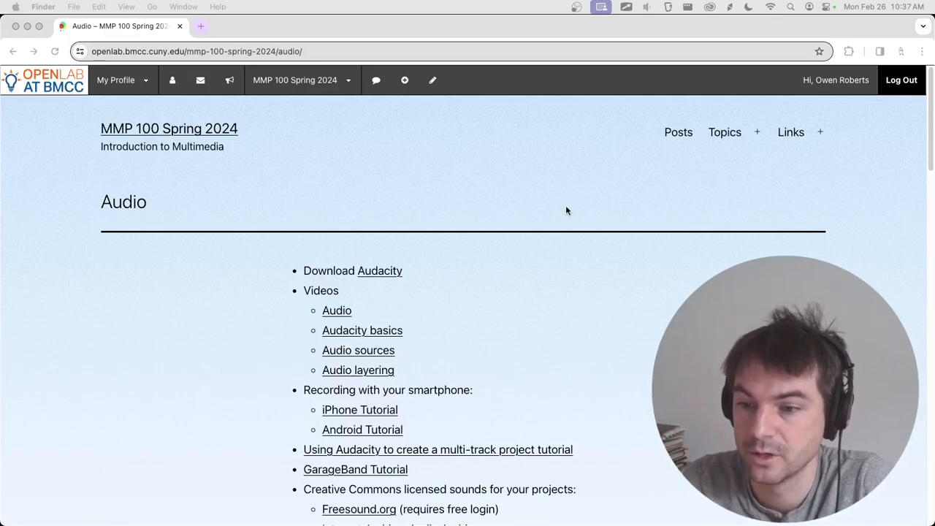
Open the "How Stuff Works: Sound" article from the Audio concepts links, skim it through to the Sound Quality section, and close it
left_click(561, 313)
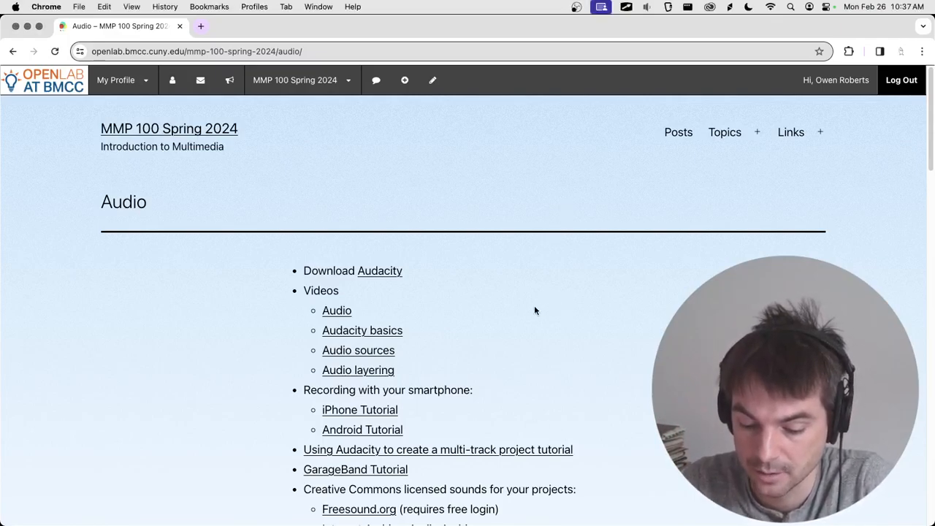
scroll(535, 305, "down", 5)
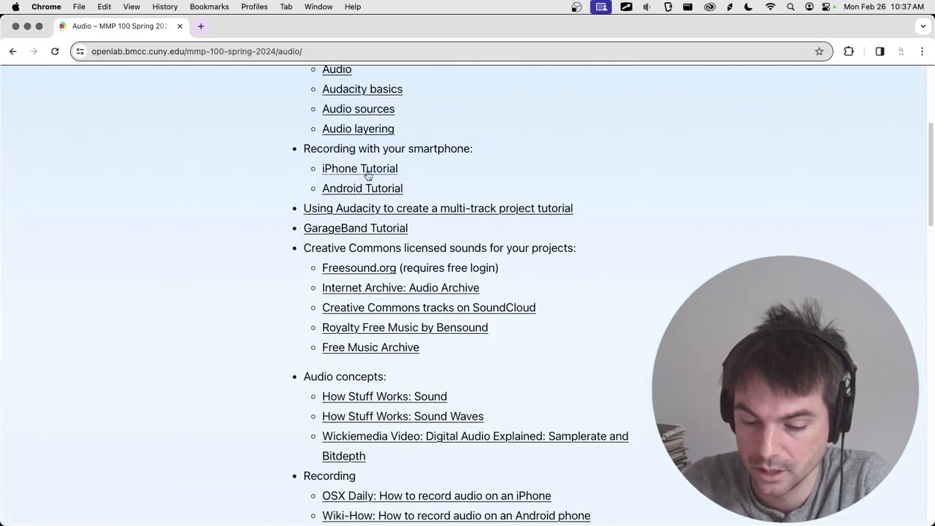
scroll(380, 212, "up", 2)
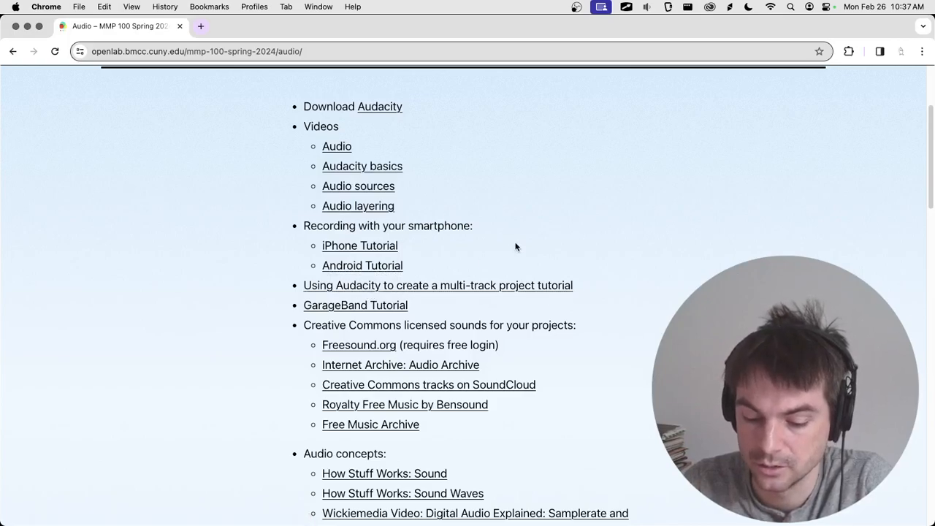
scroll(512, 232, "down", 2)
scroll(498, 232, "down", 3)
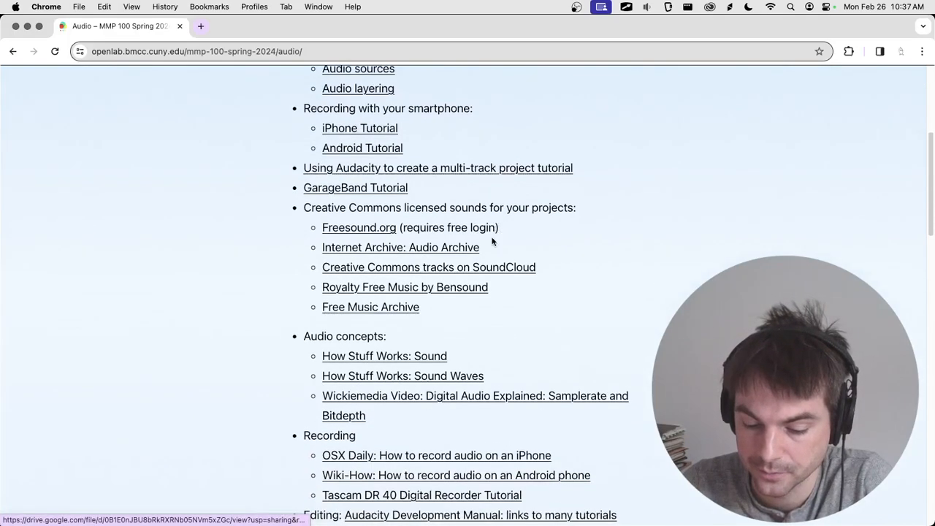
left_click(417, 335)
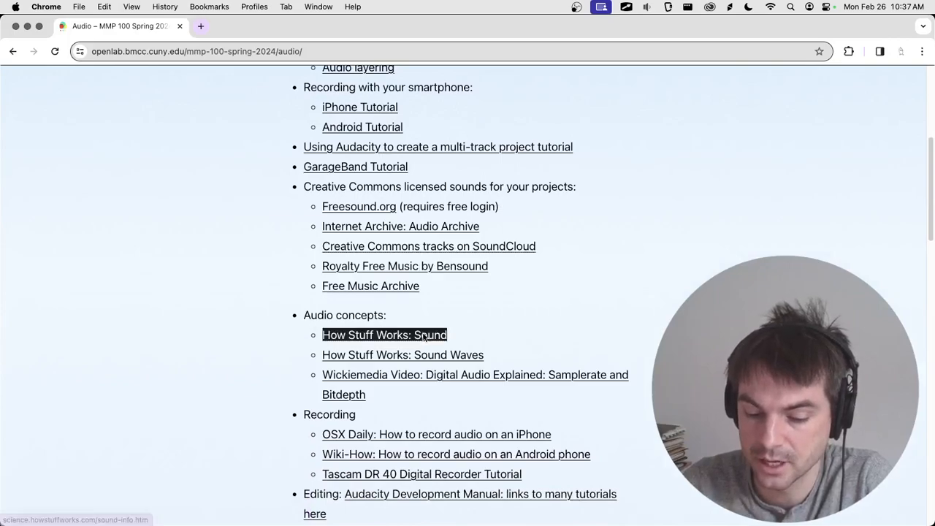
scroll(404, 198, "down", 5)
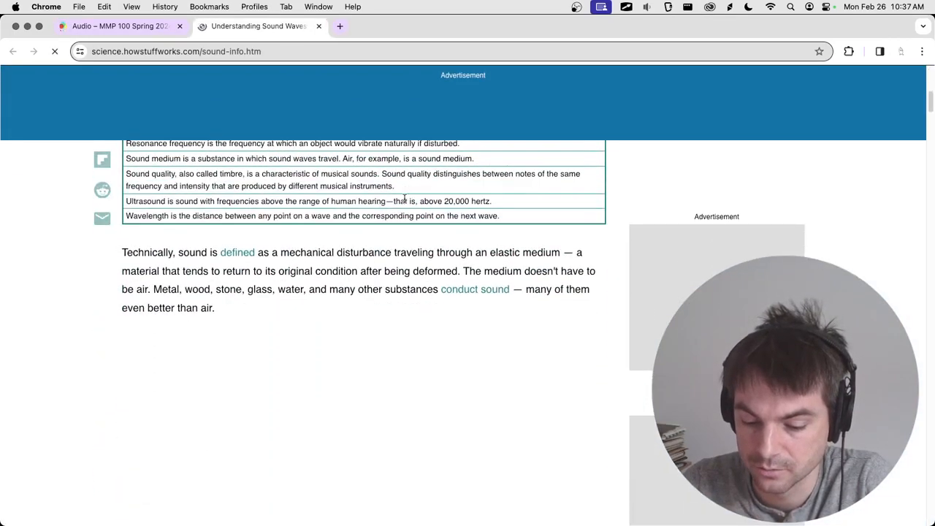
scroll(370, 250, "down", 10)
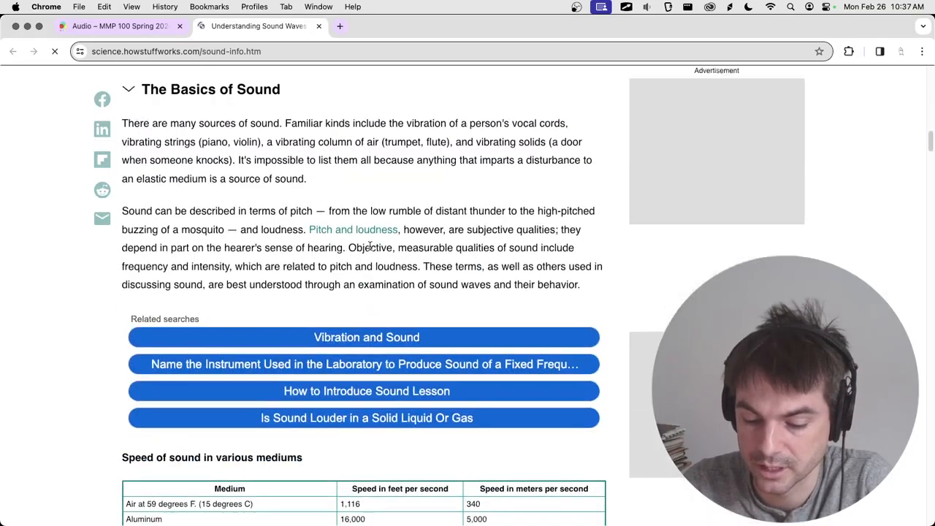
scroll(370, 250, "down", 15)
scroll(370, 250, "down", 20)
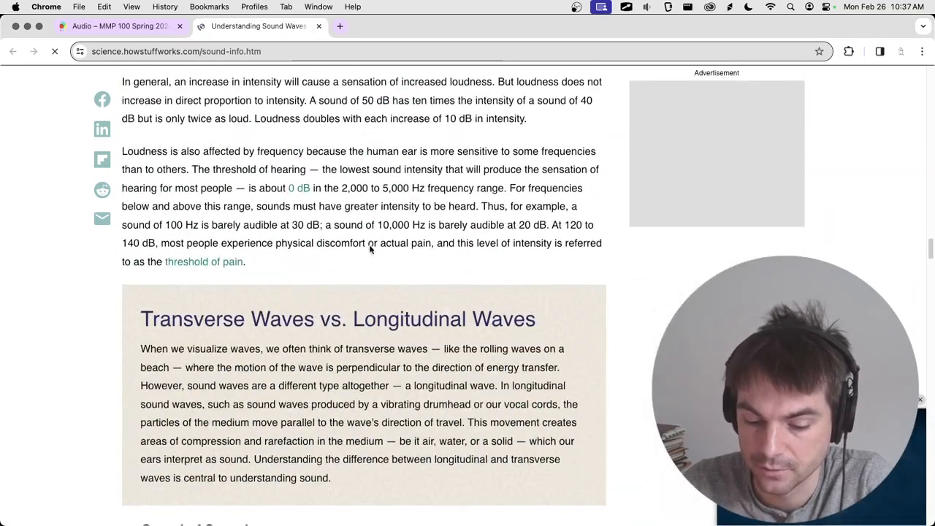
scroll(370, 246, "down", 10)
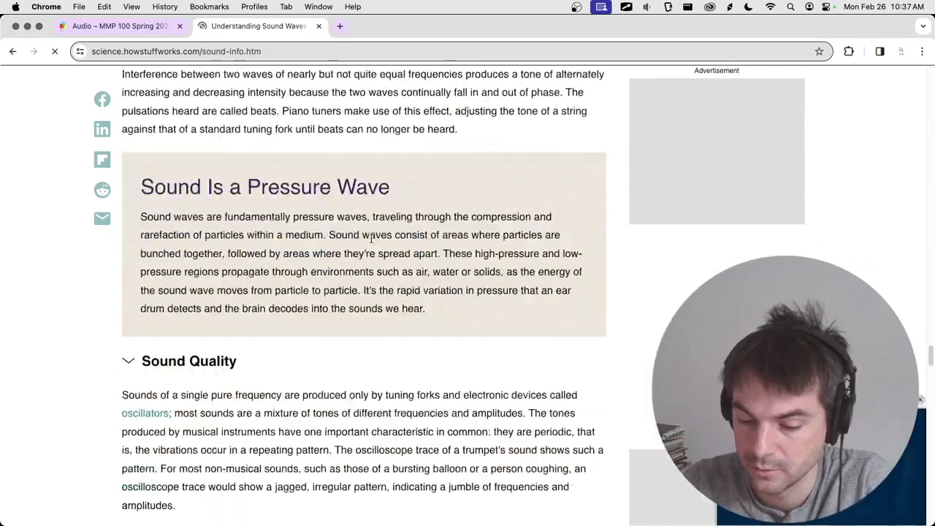
left_click(318, 26)
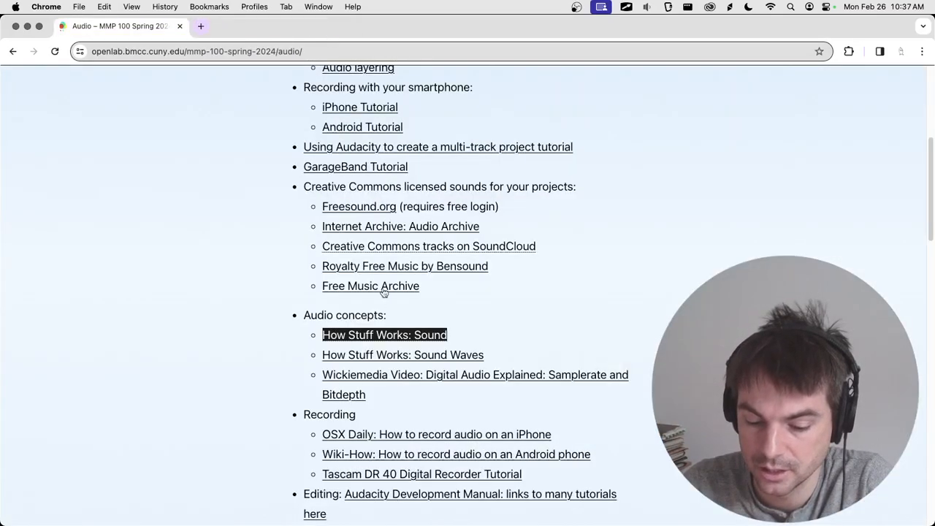
Open the "How Stuff Works: Sound Waves" article, skim its section on the basics of sound, and close it
left_click(398, 354)
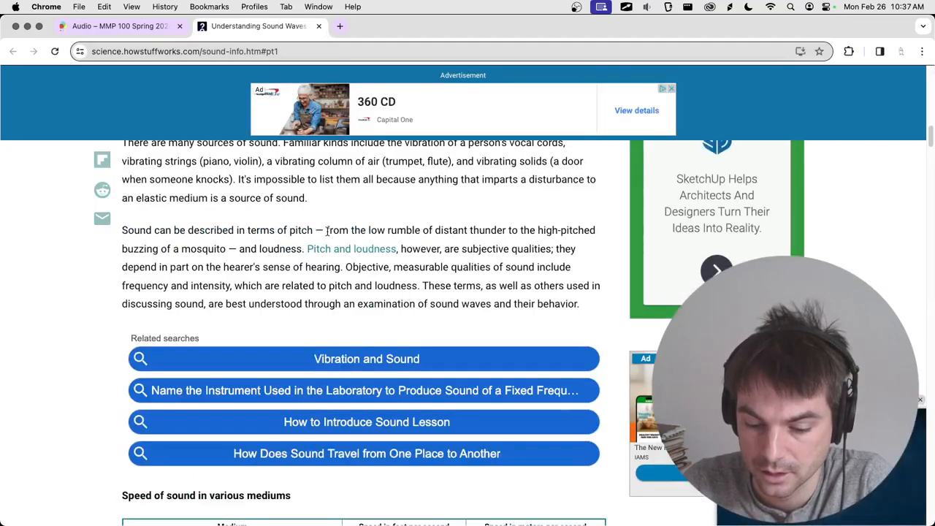
scroll(332, 232, "up", 15)
scroll(324, 236, "down", 8)
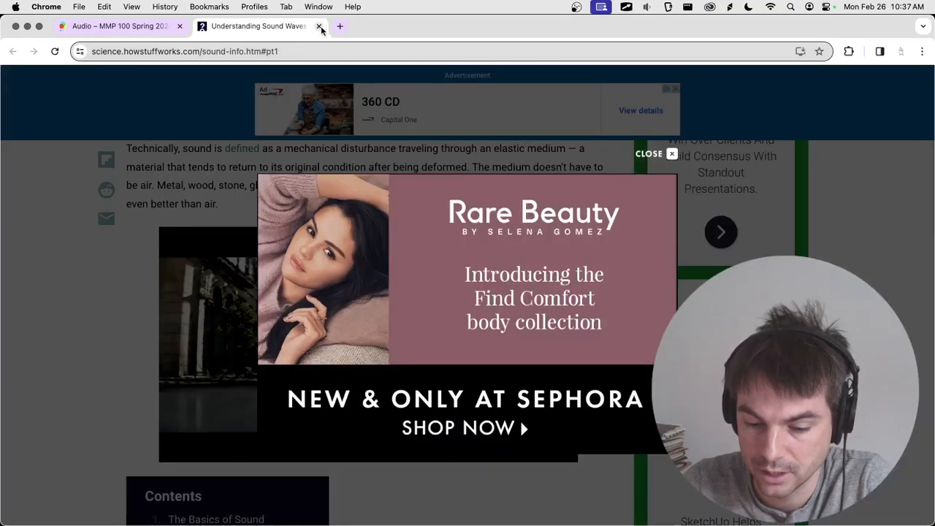
left_click(318, 25)
Open the Wickiemedia video on samplerate and bitdepth, preview it muted at several points past the ad, and close it
left_click(461, 375)
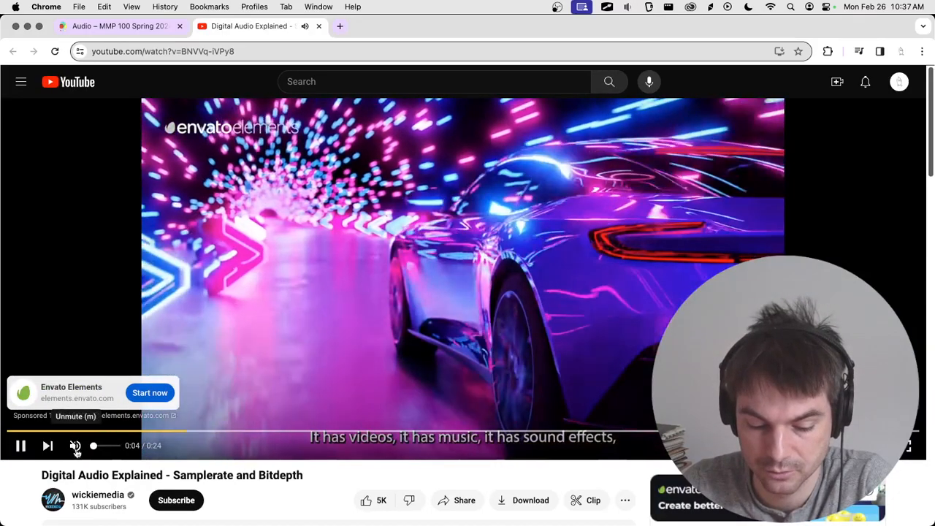
left_click(75, 445)
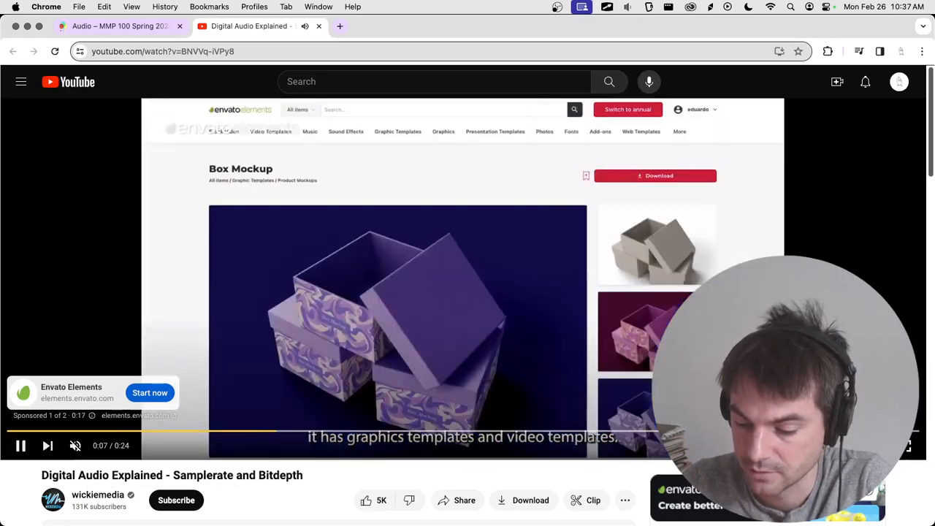
left_click(881, 395)
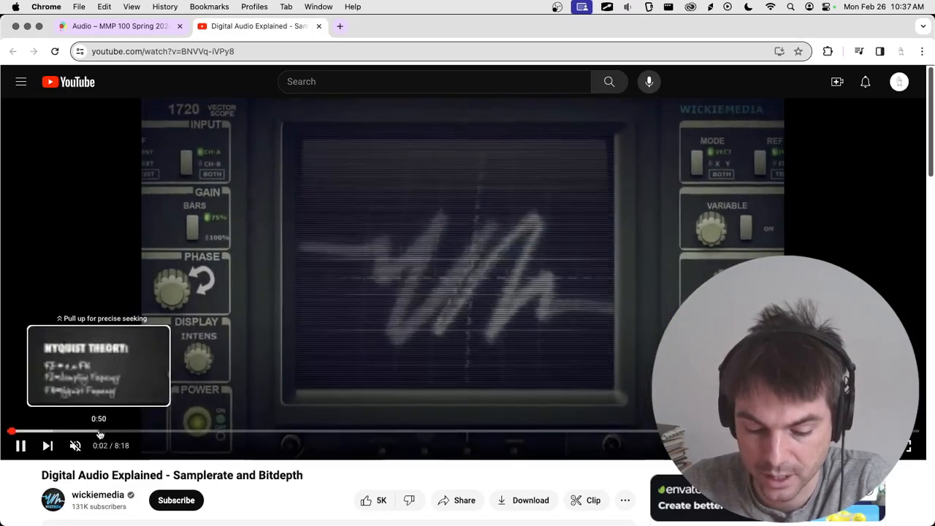
left_click(99, 433)
left_click(136, 434)
left_click_drag(184, 435, 400, 433)
left_click(468, 433)
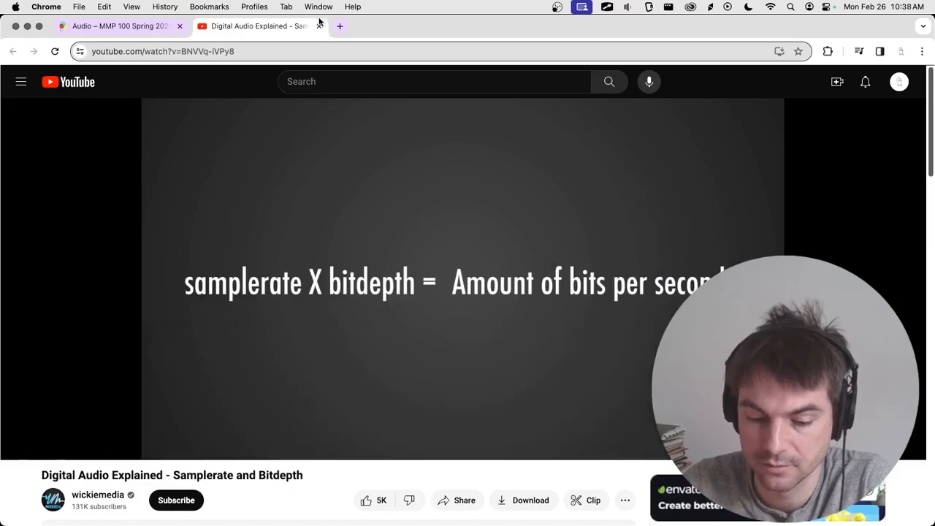
left_click(319, 24)
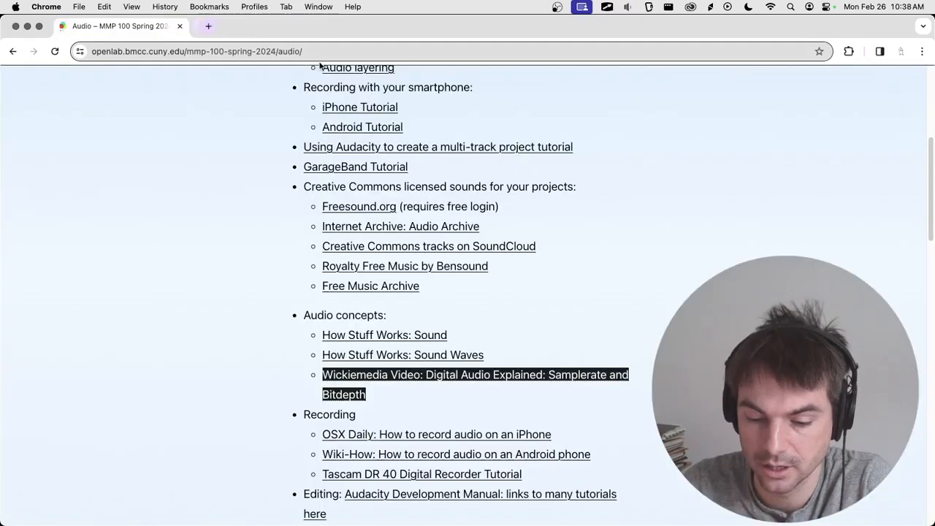
Highlight the three Recording links and the Audacity Development Manual link in the resource list while reviewing them
scroll(305, 244, "down", 3)
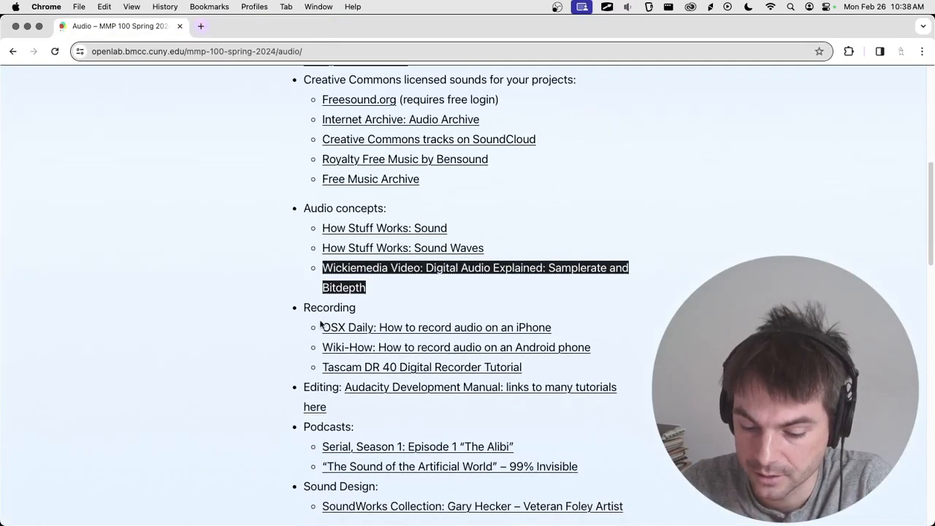
scroll(285, 304, "down", 2)
scroll(284, 301, "down", 3)
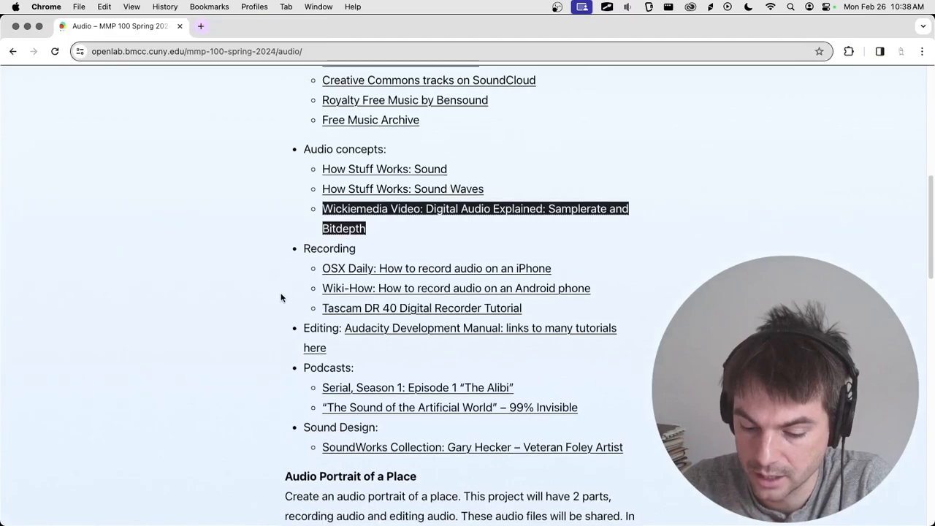
left_click_drag(299, 274, 645, 351)
left_click(645, 352)
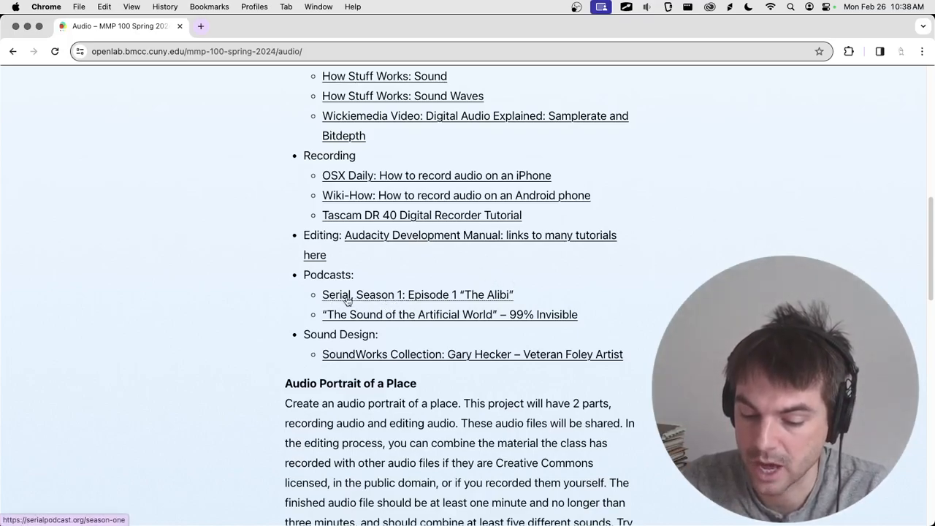
Open the 99% Invisible podcast link in its own tab, and view and close the SoundWorks Collection foley artist video page
left_click(435, 315)
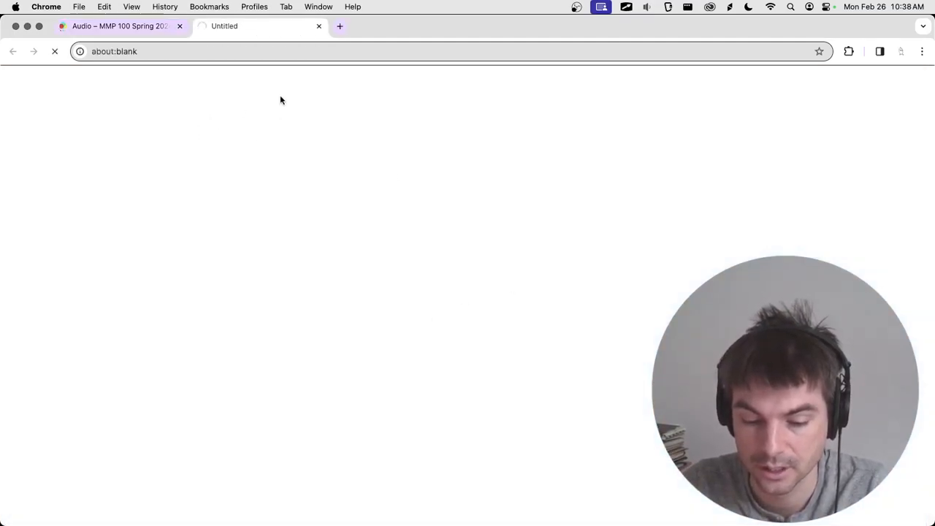
left_click(136, 27)
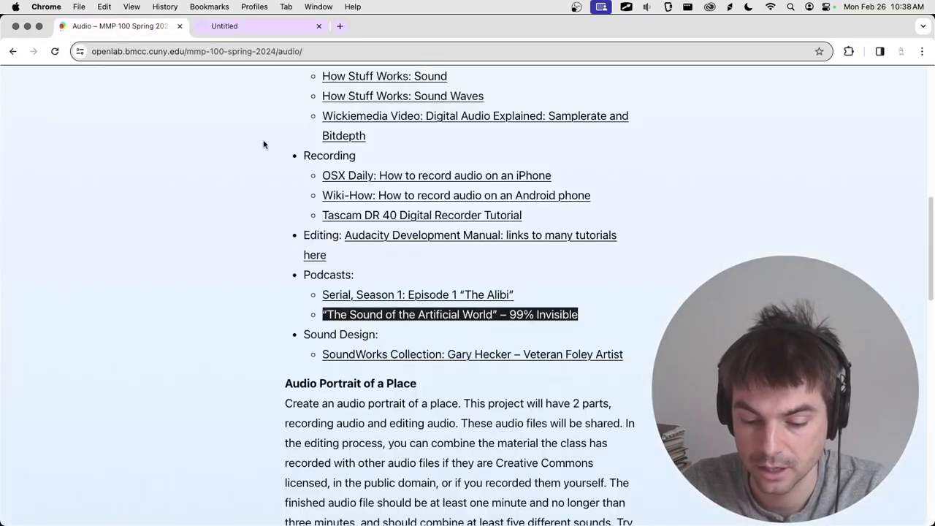
left_click(367, 355)
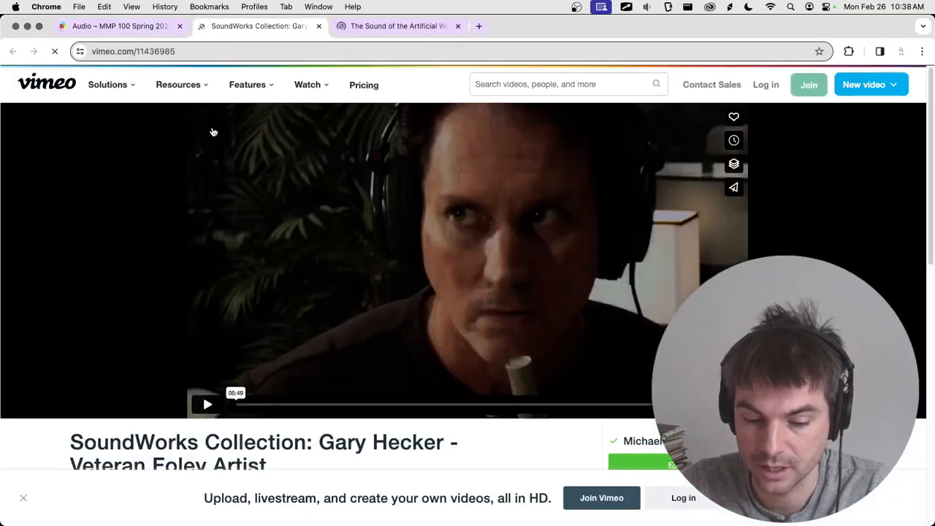
scroll(223, 239, "down", 1)
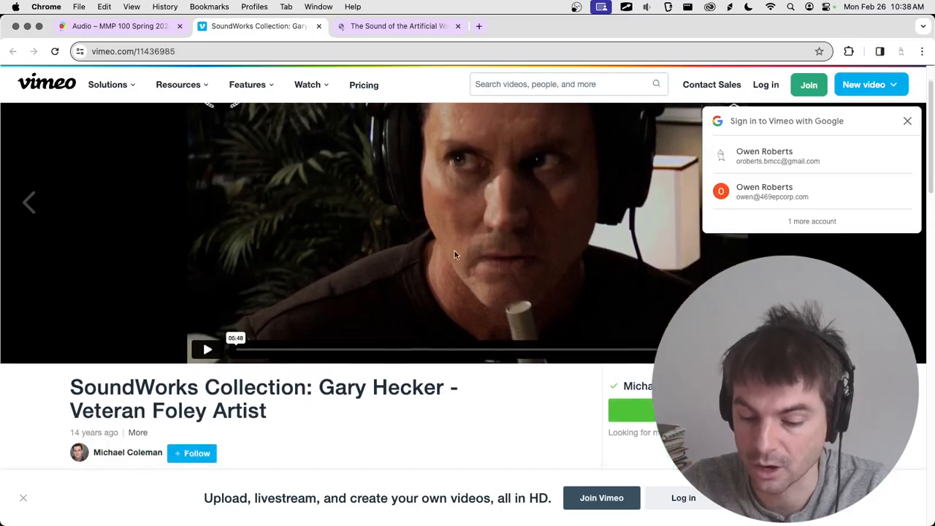
scroll(458, 254, "up", 1)
left_click(908, 121)
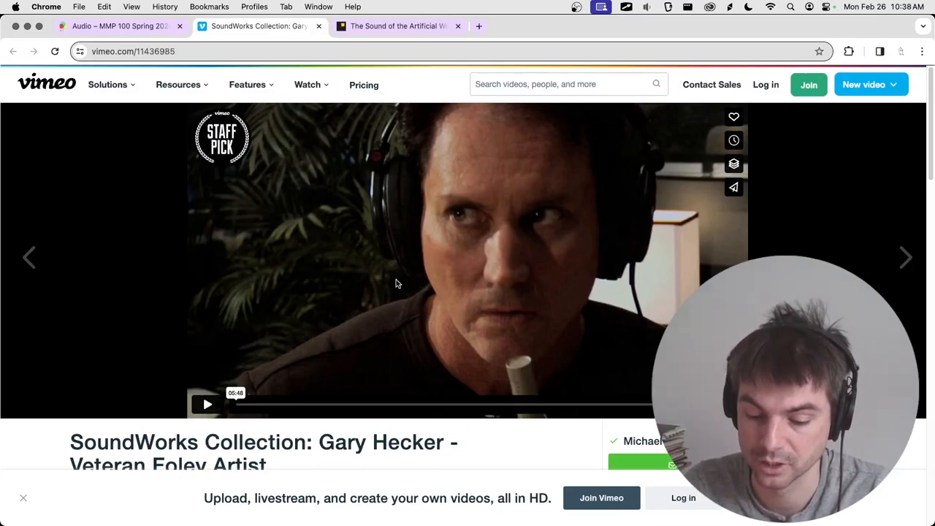
scroll(394, 279, "down", 1)
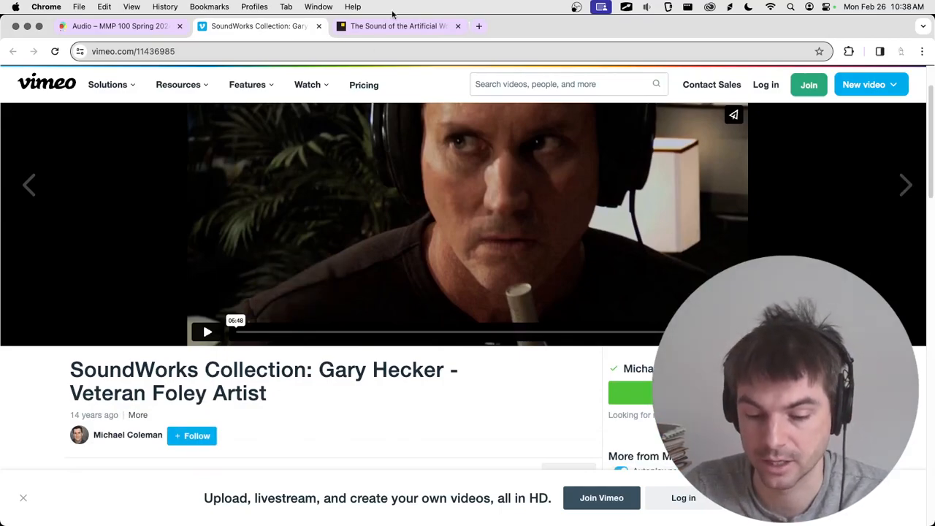
left_click(319, 25)
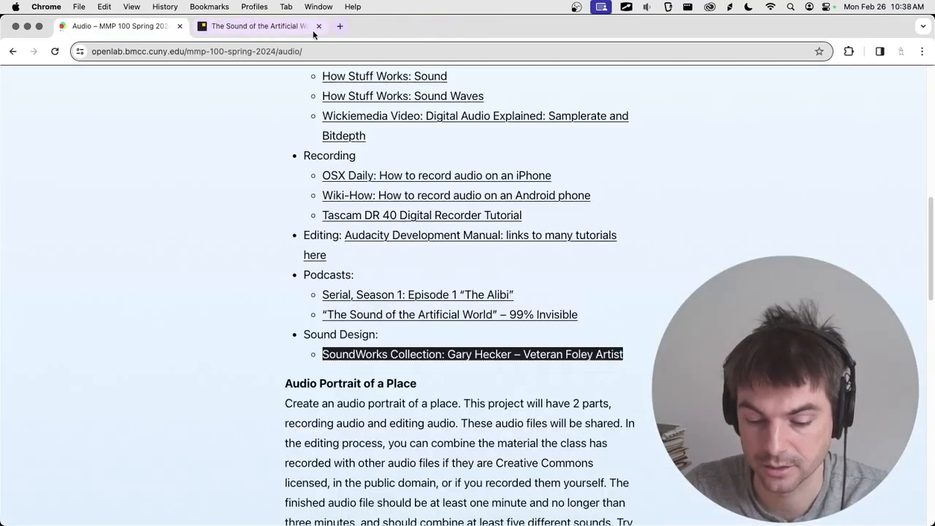
Skim the 99% Invisible episode page "The Sound of the Artificial World" and close it
left_click(270, 26)
scroll(270, 161, "down", 5)
scroll(276, 181, "up", 5)
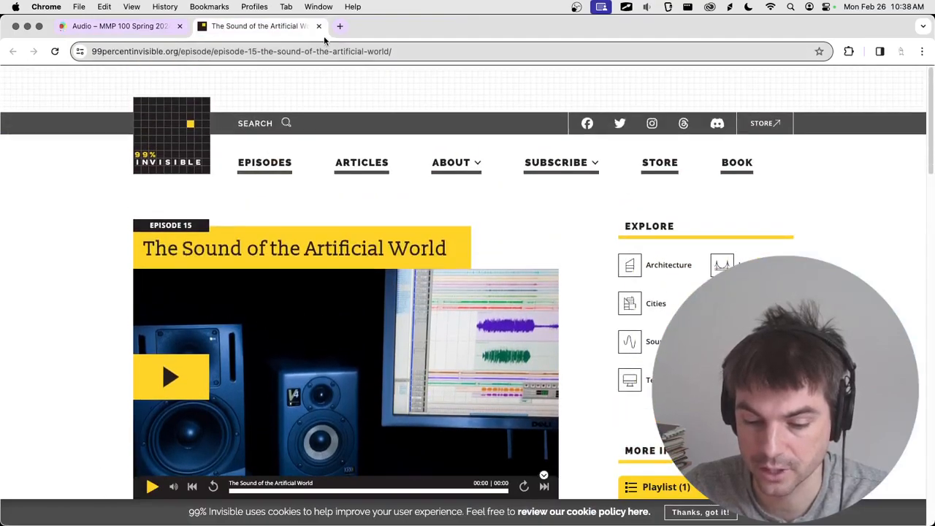
left_click(318, 26)
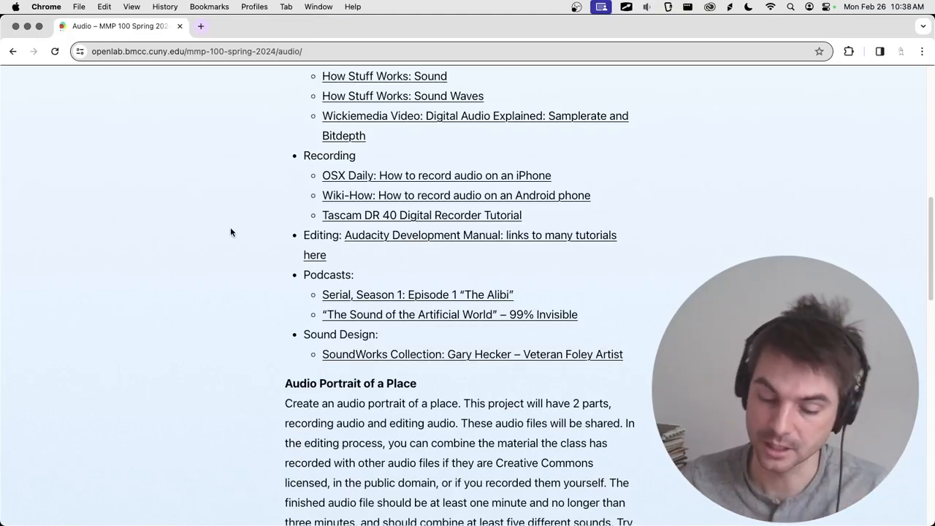
Review the "Audio Portrait of a Place" assignment, highlighting its title, the two project parts, the shared-material rule and the five-sound minimum
scroll(306, 261, "down", 6)
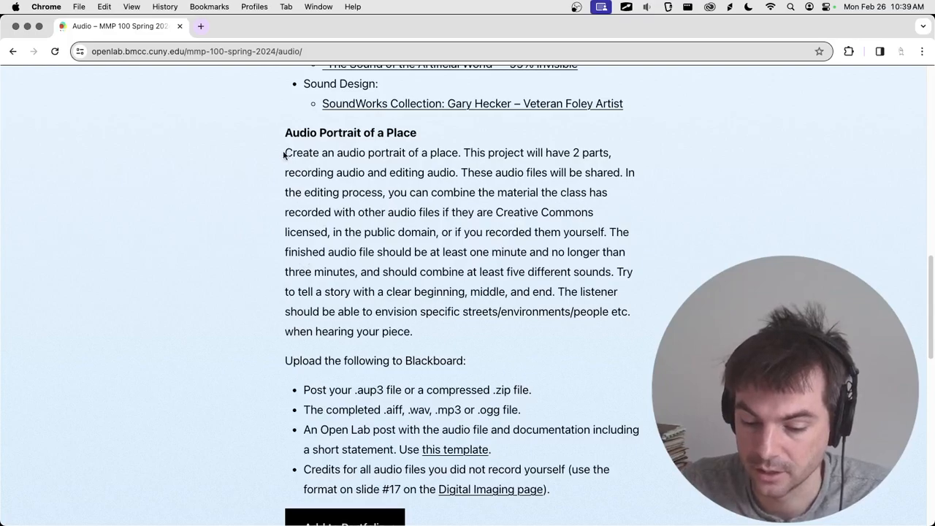
left_click_drag(283, 151, 407, 153)
left_click_drag(285, 134, 416, 131)
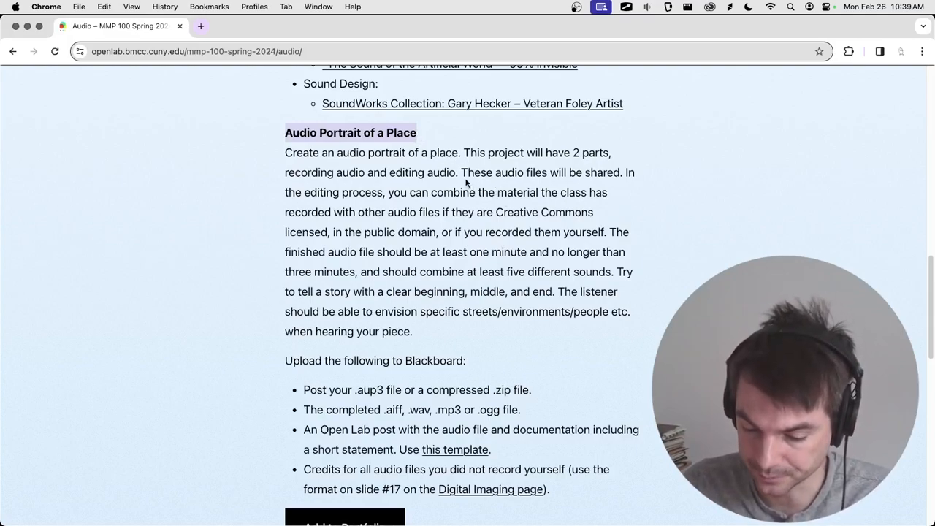
mouse_move(463, 152)
left_mouse_down()
mouse_move(602, 152)
mouse_move(417, 152)
mouse_move(377, 171)
mouse_move(459, 167)
left_mouse_up()
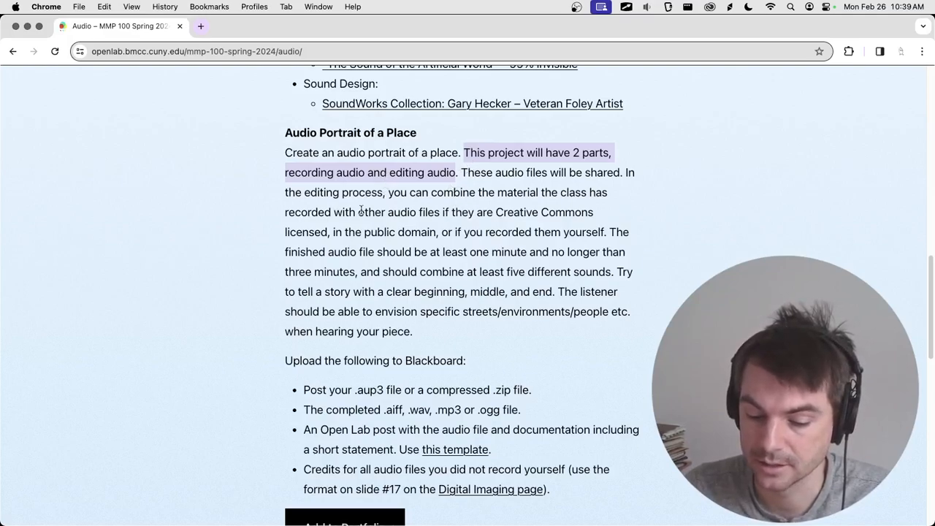
left_click_drag(386, 192, 451, 209)
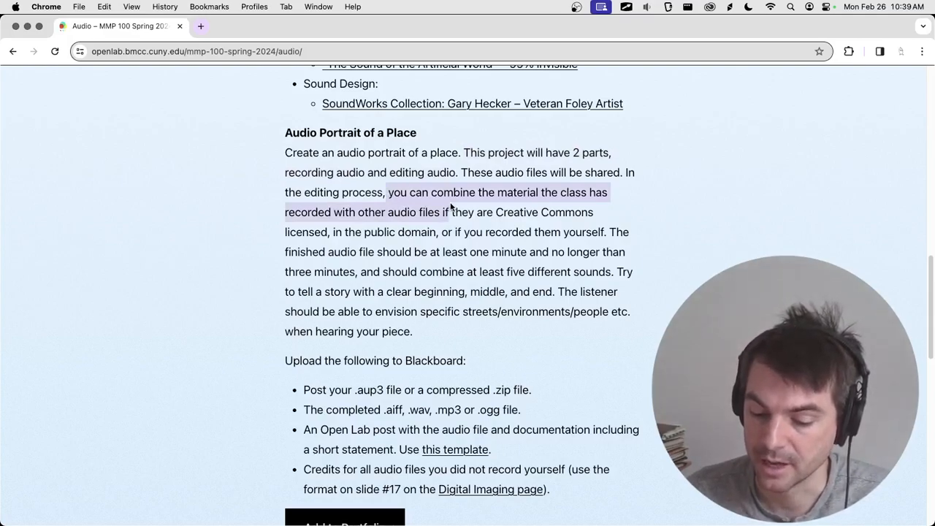
left_click_drag(612, 272, 407, 271)
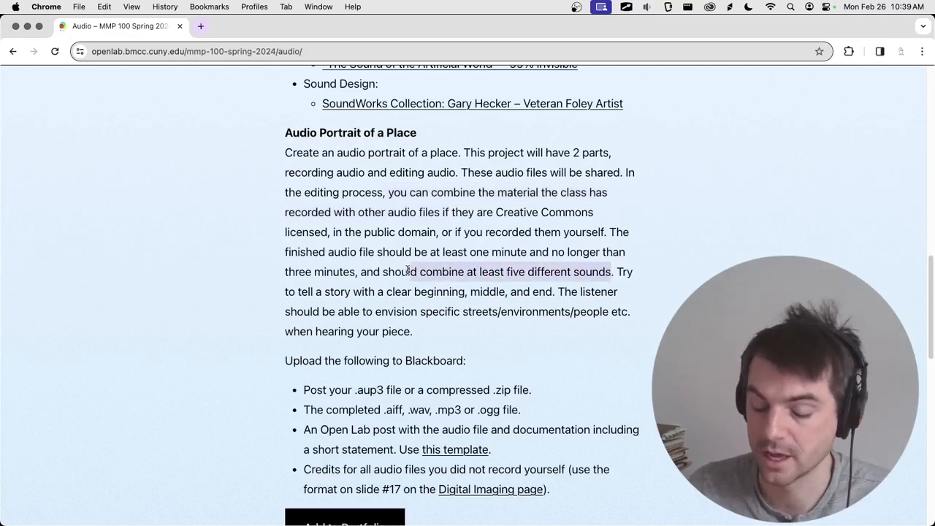
left_click(431, 268)
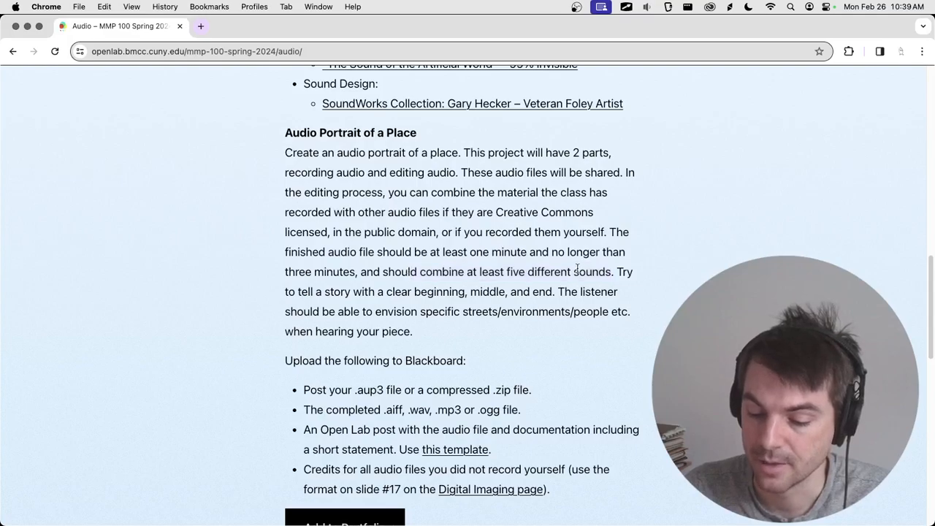
Review the story guidance and Blackboard upload list for the audio portrait, highlighting the story, .aup3 or .zip file and credits requirements
left_click_drag(616, 271, 534, 294)
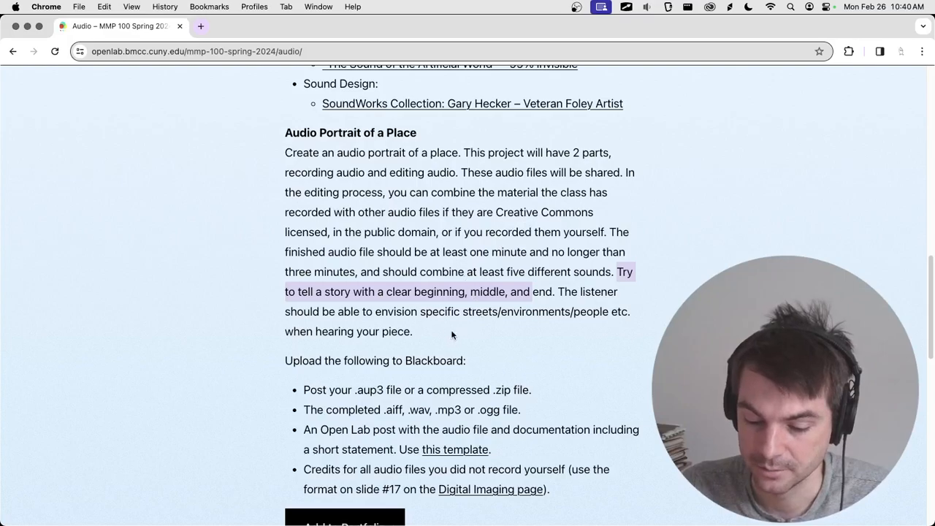
left_click_drag(451, 331, 404, 297)
left_click(416, 287)
scroll(406, 266, "down", 2)
left_click_drag(293, 322, 545, 320)
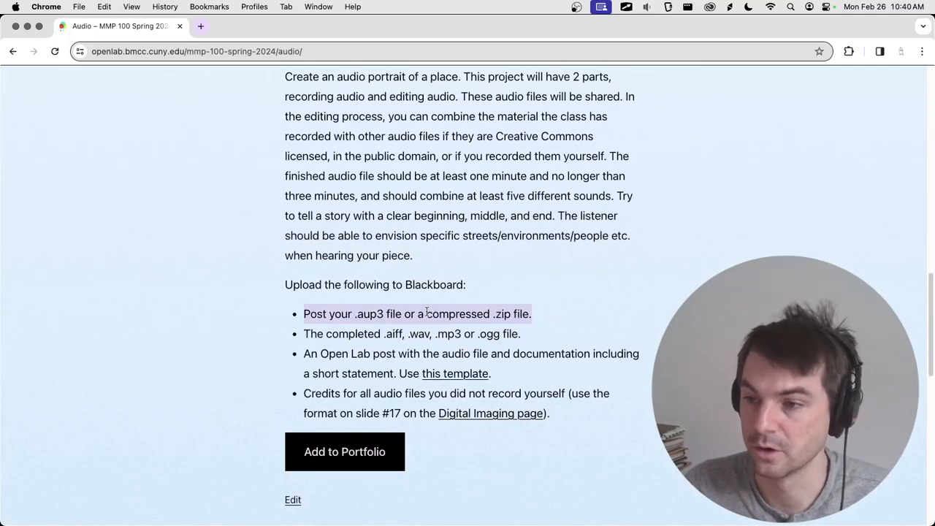
scroll(428, 313, "up", 4)
scroll(428, 376, "down", 3)
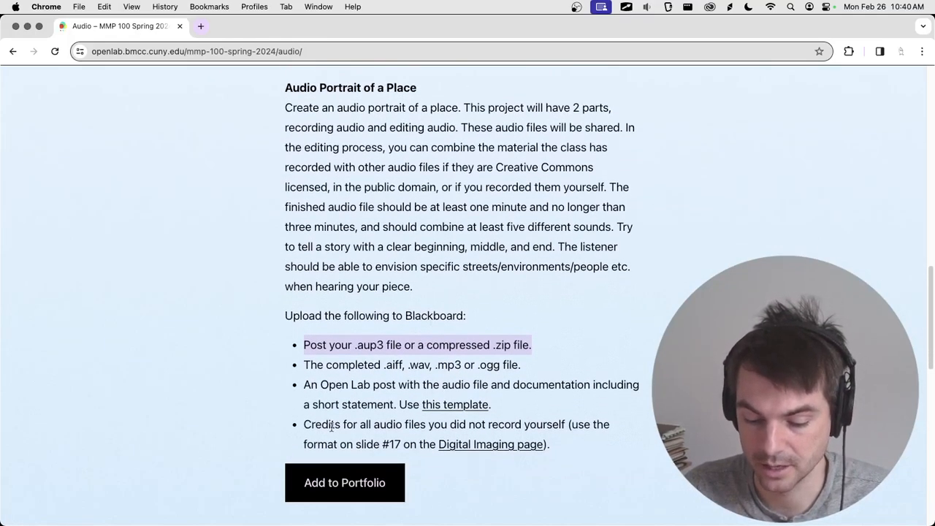
left_click_drag(312, 424, 354, 426)
scroll(380, 351, "up", 2)
scroll(453, 295, "up", 2)
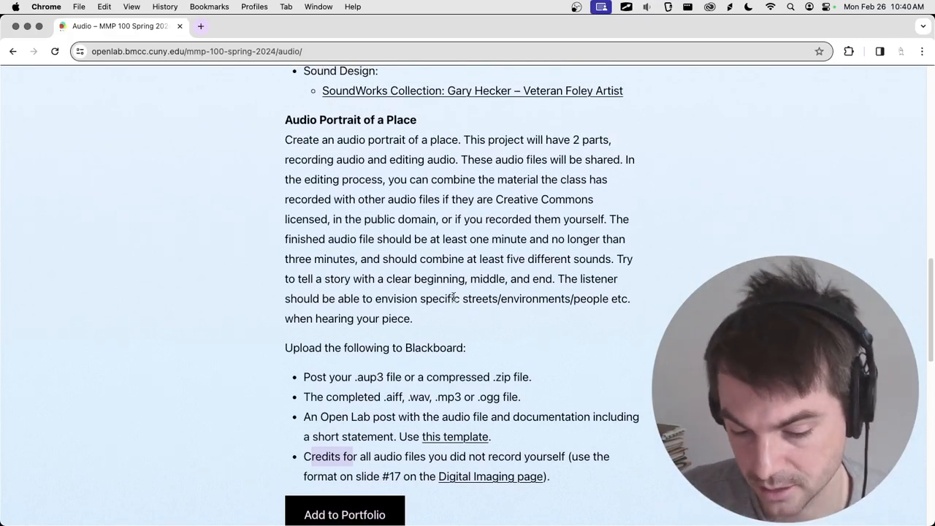
Switch to the edit_1 project in Audacity, fit the whole project to the window width and return the playhead to the start
key("super+Tab")
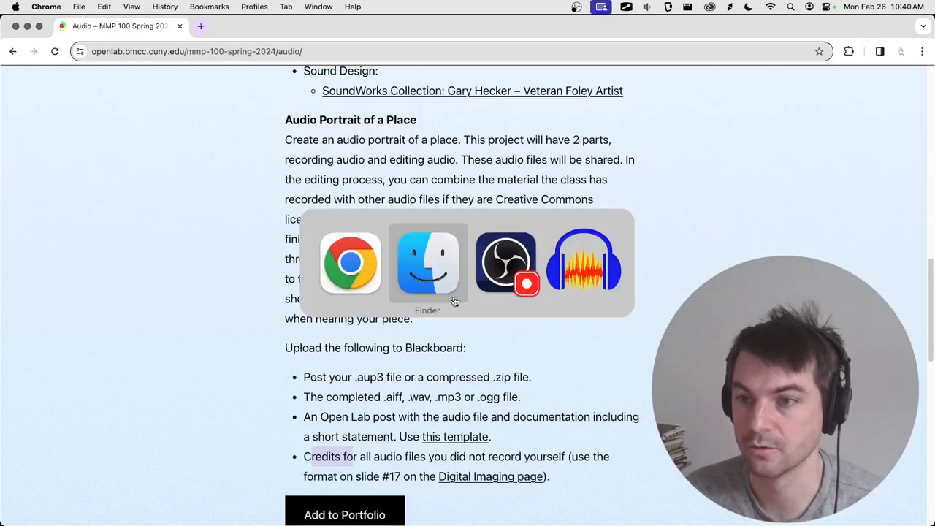
key("super+Tab")
key("super+Tab")
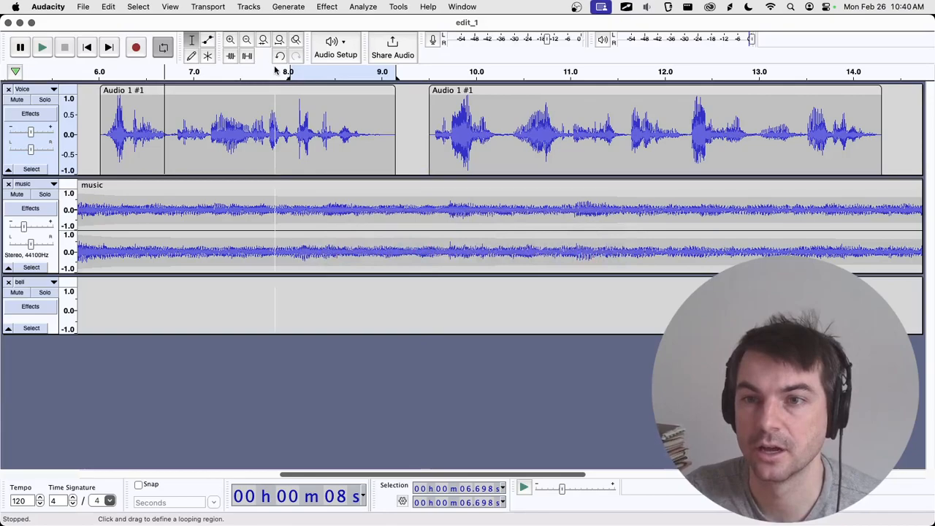
left_click(280, 39)
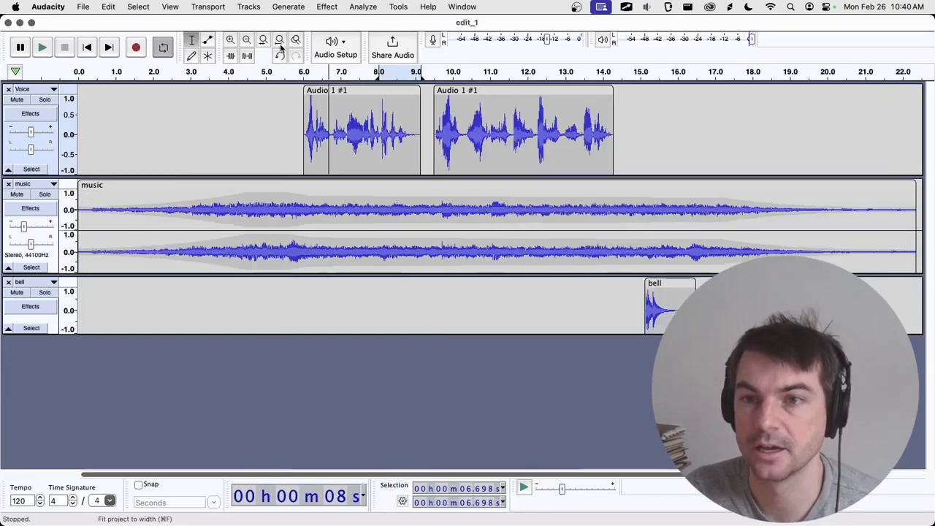
left_click(92, 47)
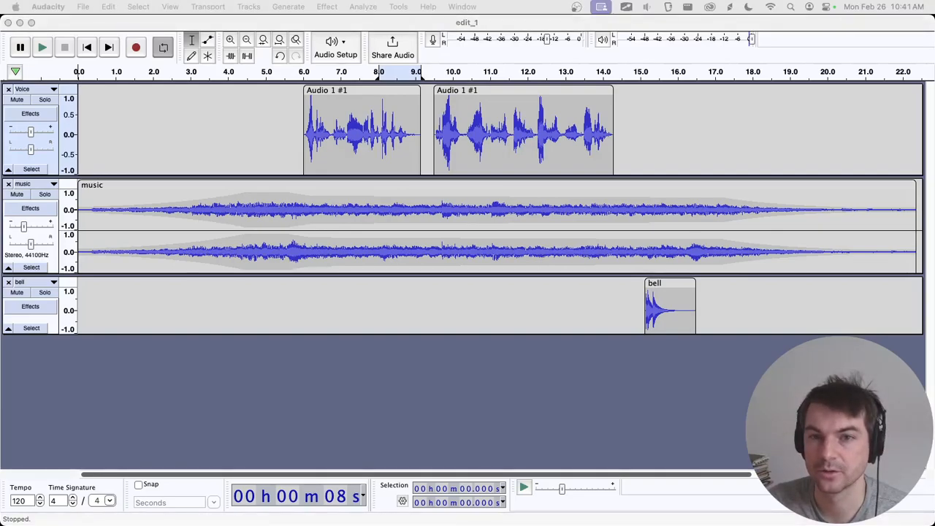
Play the edit_1 mix briefly, stop it and turn looping off
left_click(42, 48)
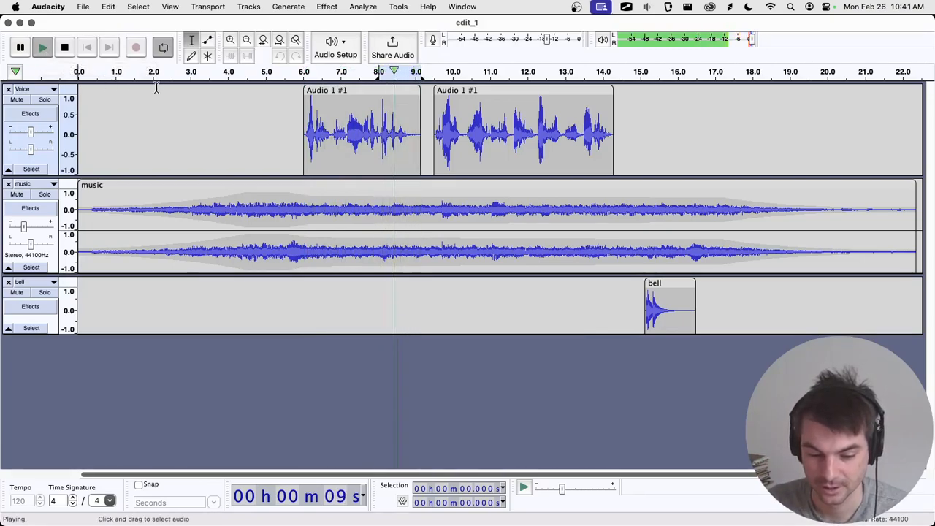
key("space")
left_click(168, 52)
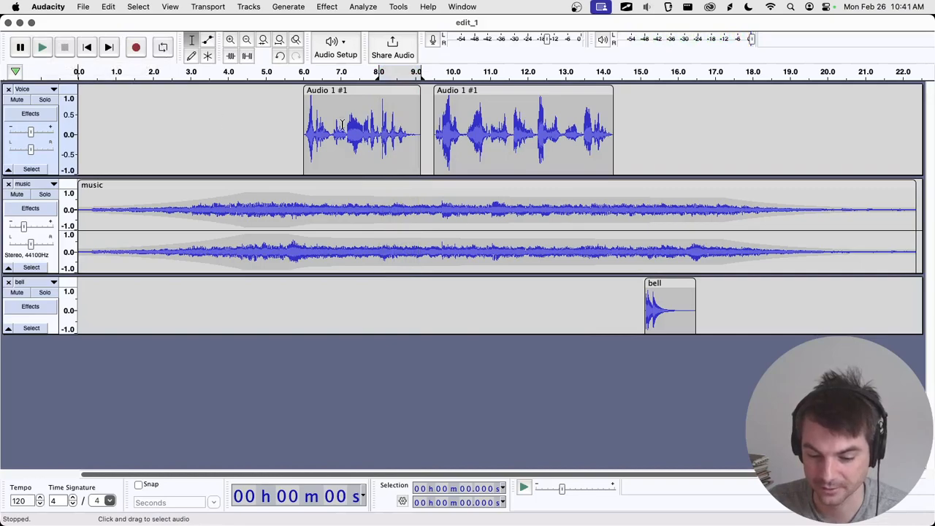
Play the mix from about 8 seconds, restart playback to listen through the bell and music fade-out, and stop it
left_click(375, 73)
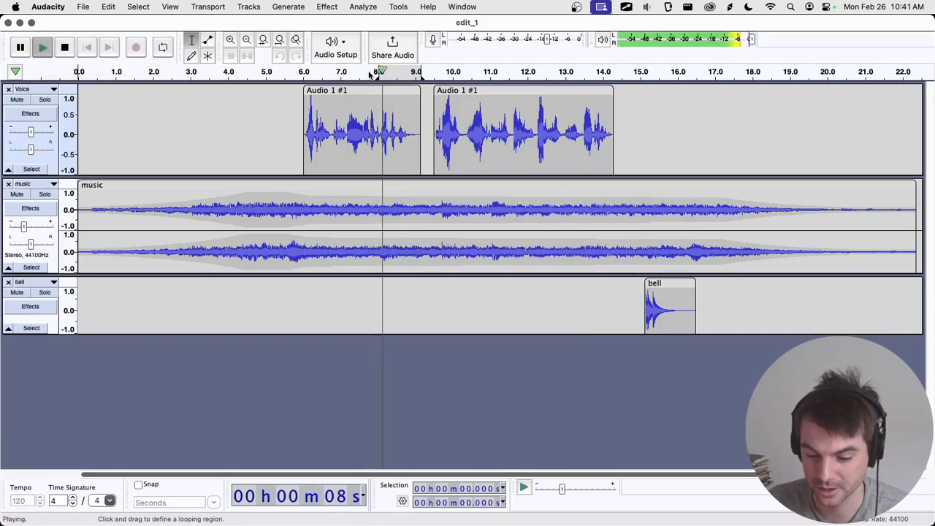
key("space")
key("space")
left_click(427, 73)
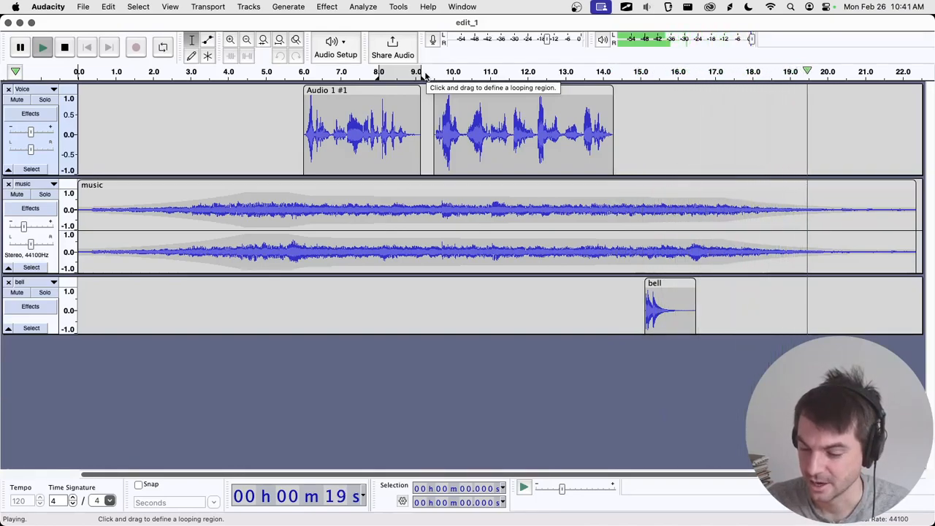
key("space")
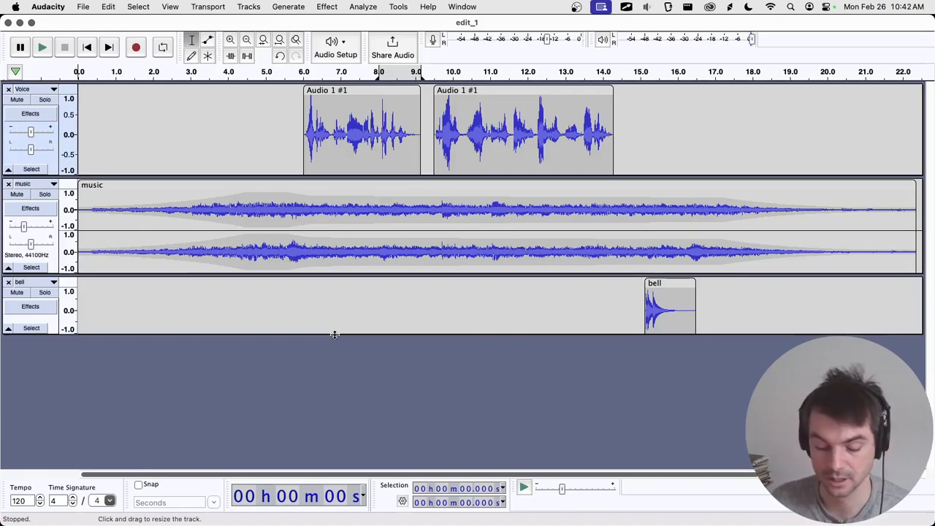
Handwrite the word "destructive" over the bell track with the screen annotation Brush Tool
key("ctrl+Tab")
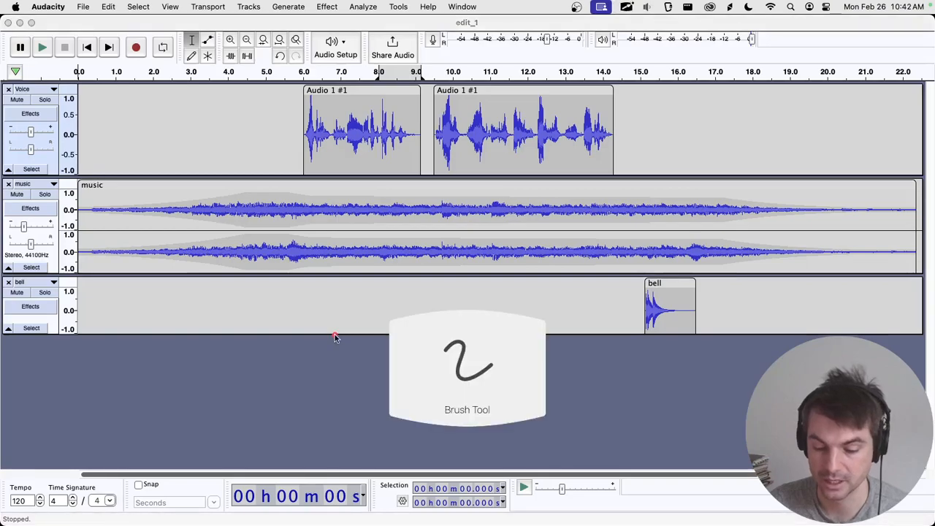
mouse_move(163, 292)
left_mouse_down()
mouse_move(171, 343)
mouse_move(209, 320)
mouse_move(228, 351)
left_mouse_up()
left_click_drag(251, 296, 263, 349)
mouse_move(235, 321)
left_mouse_down()
mouse_move(272, 316)
mouse_move(296, 348)
left_mouse_up()
mouse_move(315, 320)
left_mouse_down()
mouse_move(327, 345)
mouse_move(335, 313)
left_mouse_up()
left_click_drag(369, 316, 369, 340)
mouse_move(388, 287)
left_mouse_down()
mouse_move(399, 342)
mouse_move(428, 314)
mouse_move(437, 340)
left_mouse_up()
mouse_move(455, 298)
left_mouse_down()
mouse_move(474, 298)
mouse_move(504, 333)
left_mouse_up()
left_click(430, 293)
Handwrite "non-destructive" below the first word with the annotation brush, undoing the stray mark at its end
mouse_move(134, 409)
left_mouse_down()
mouse_move(140, 433)
mouse_move(166, 434)
left_mouse_up()
left_click_drag(198, 401, 271, 408)
left_click_drag(313, 402, 309, 421)
mouse_move(311, 371)
left_mouse_down()
mouse_move(321, 431)
mouse_move(357, 430)
left_mouse_up()
left_click_drag(387, 395, 369, 428)
mouse_move(400, 369)
left_mouse_down()
mouse_move(410, 423)
mouse_move(437, 400)
mouse_move(468, 431)
left_mouse_up()
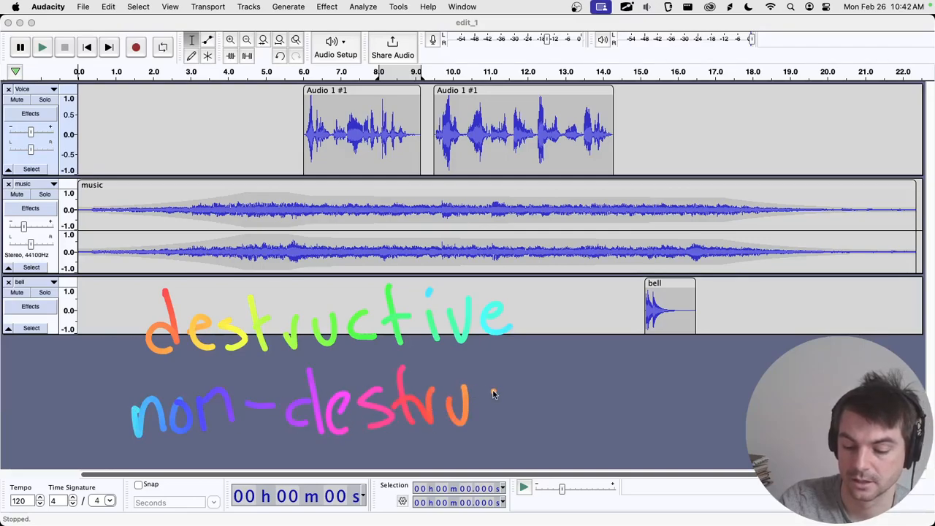
left_click_drag(502, 400, 504, 423)
left_click_drag(511, 365, 516, 418)
mouse_move(497, 394)
left_mouse_down()
mouse_move(541, 387)
mouse_move(545, 420)
left_mouse_up()
left_click(530, 374)
mouse_move(552, 384)
left_mouse_down()
mouse_move(579, 377)
mouse_move(606, 414)
left_mouse_up()
left_click(621, 409)
key("super+z")
Underline both handwritten words, "destructive" and "non-destructive", and clear the annotations from the screen
left_click_drag(162, 366, 501, 352)
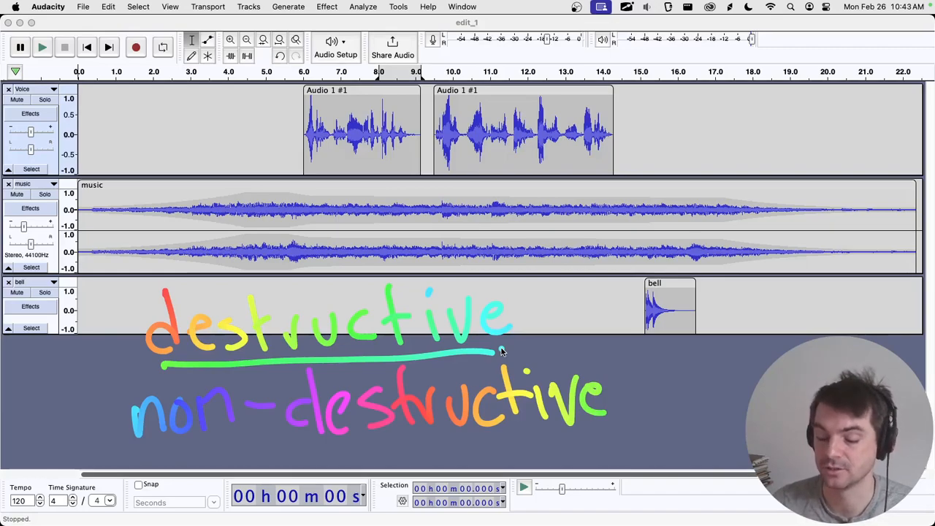
left_click_drag(156, 453, 607, 443)
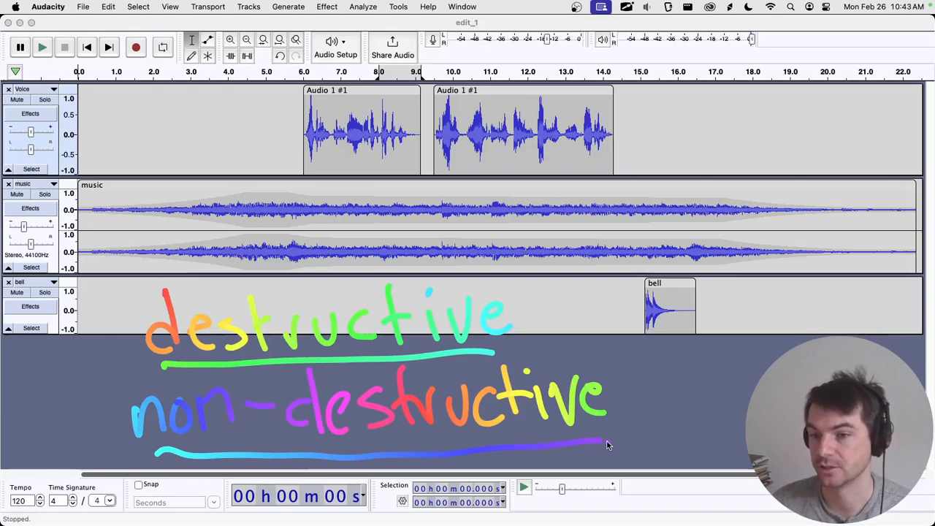
key("Escape")
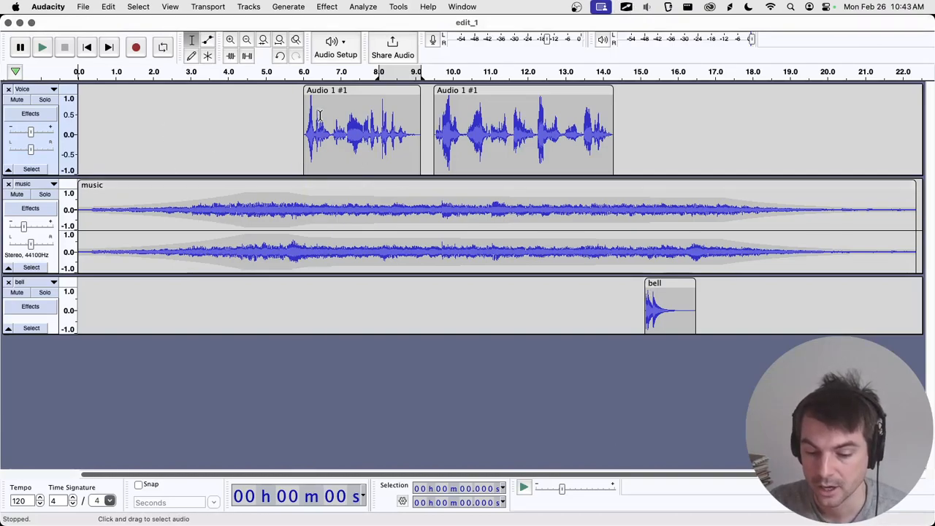
View the Voice track's non-destructive Realtime Effects and the list of effect categories, and close the Realtime Effects view
left_click(27, 113)
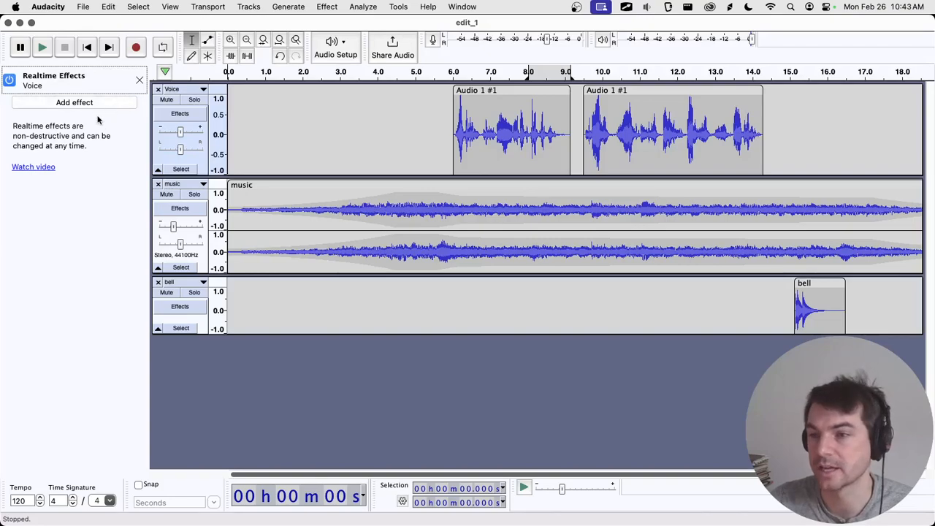
left_click(330, 8)
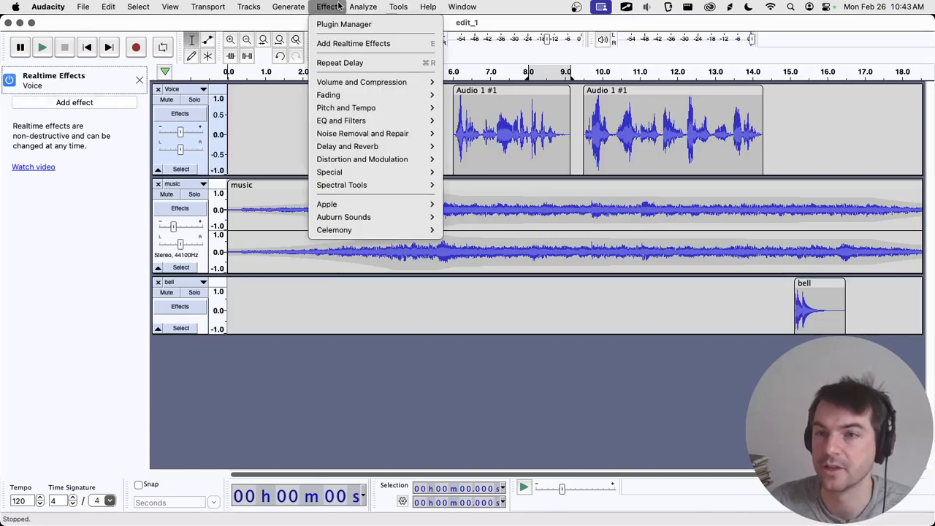
left_click(332, 9)
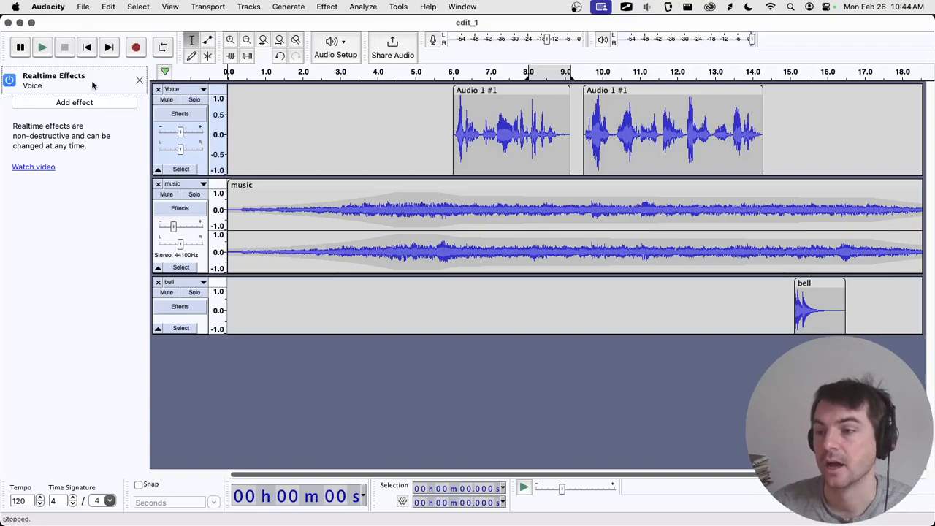
left_click(140, 82)
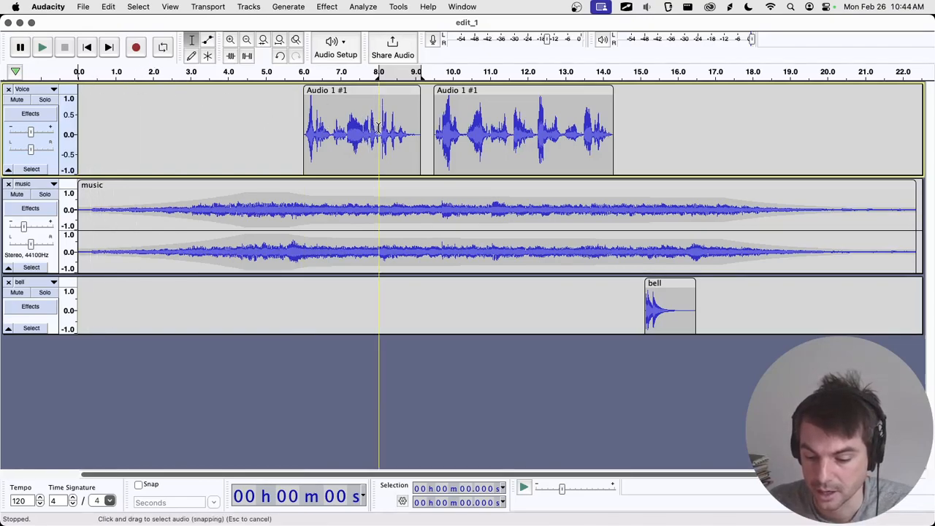
Select the end of the first Voice clip from 8.032 to 9.150 seconds and play that selection with looping turned on
left_click_drag(379, 128, 420, 150)
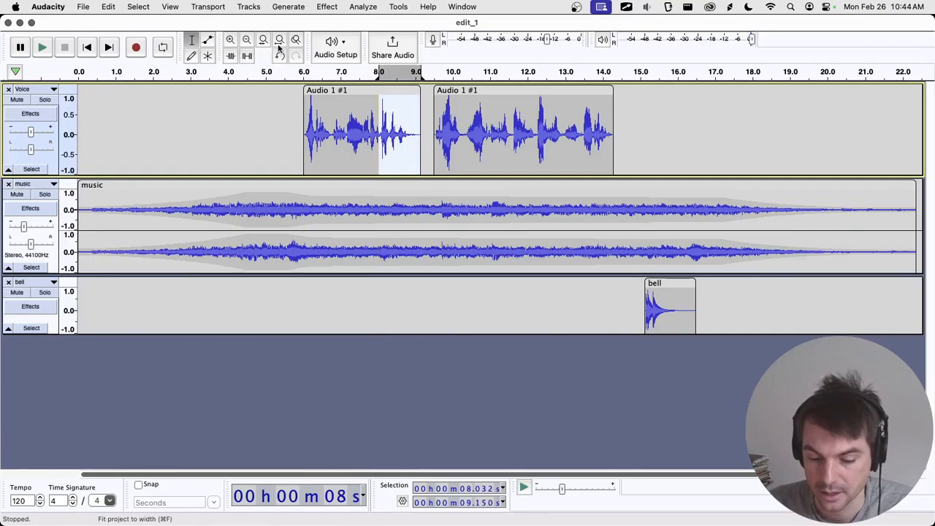
left_click(258, 43)
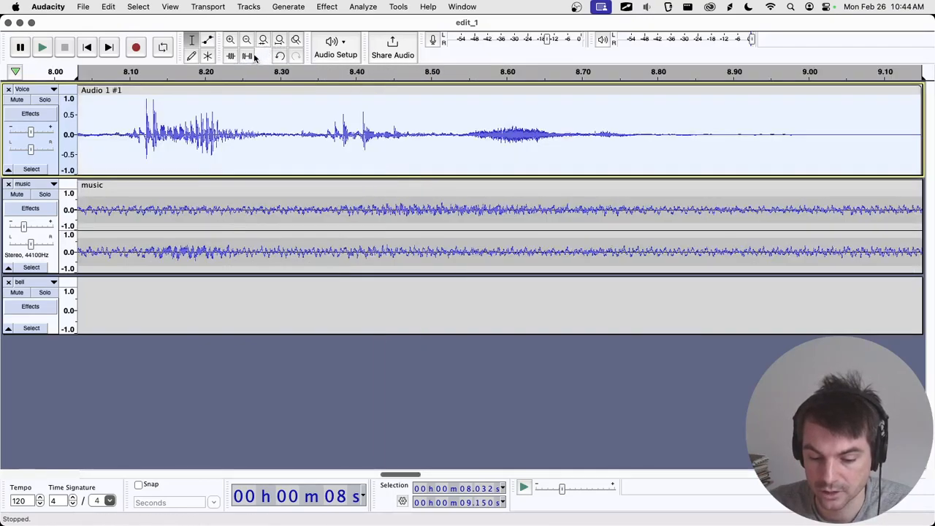
left_click(246, 42)
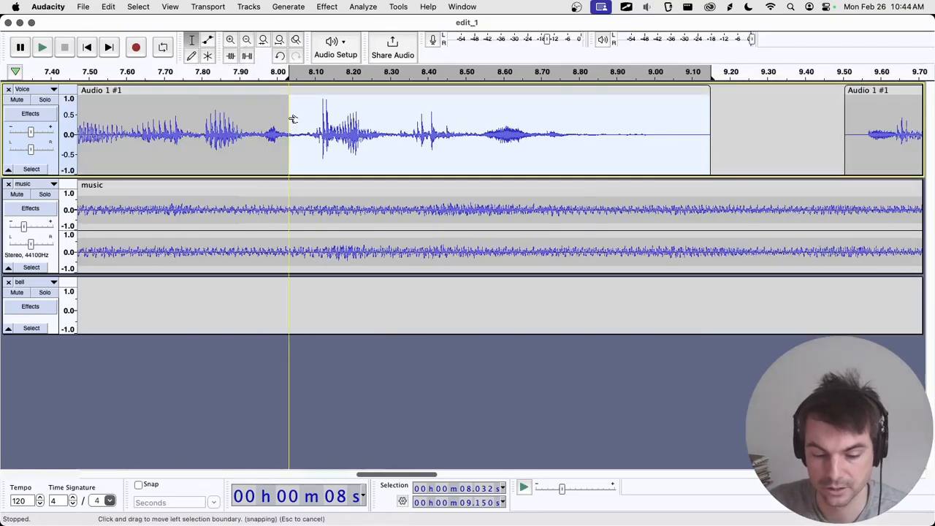
left_click(163, 47)
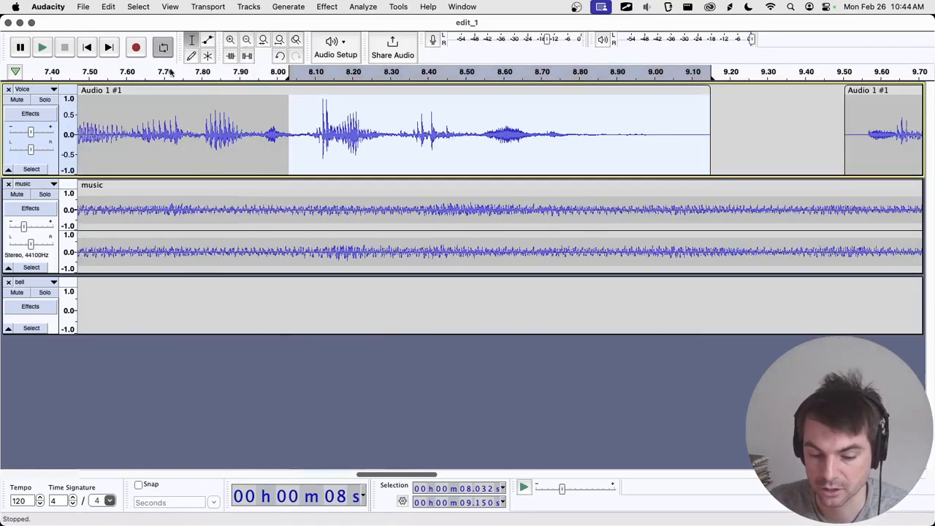
key("space")
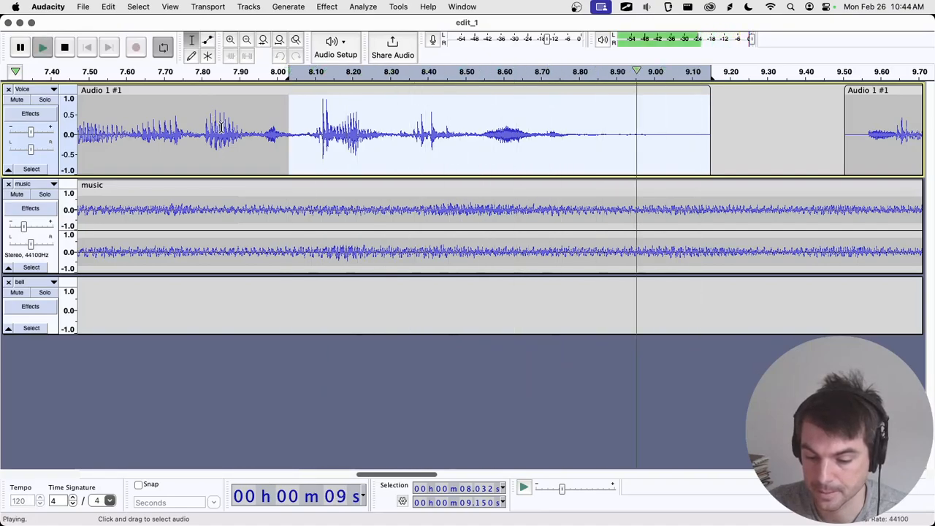
key("space")
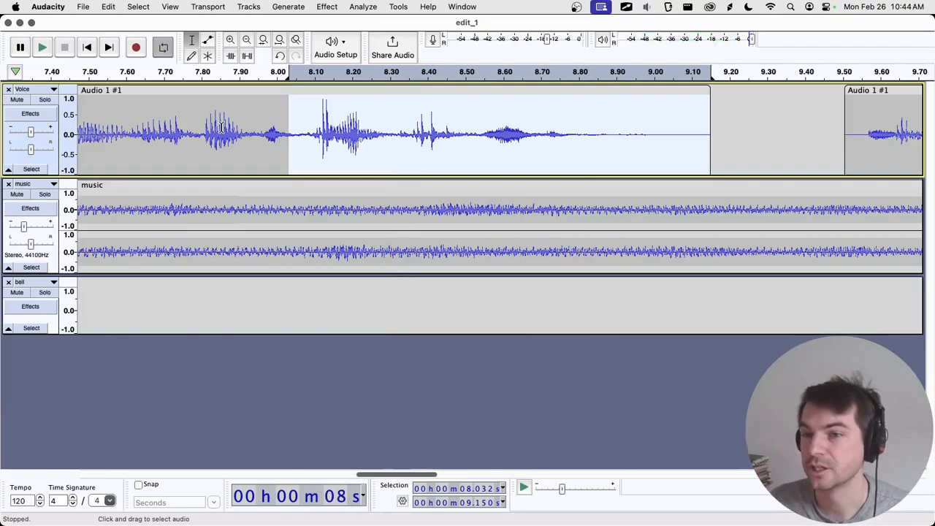
Increase the Voice track's height to enlarge its waveform and view the Volume and Compression effects
left_click_drag(227, 177, 229, 238)
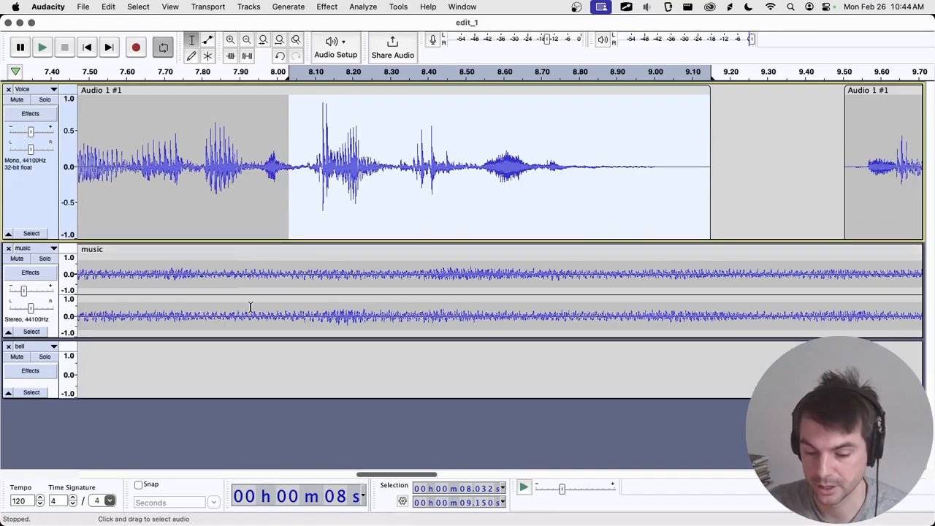
left_click(333, 13)
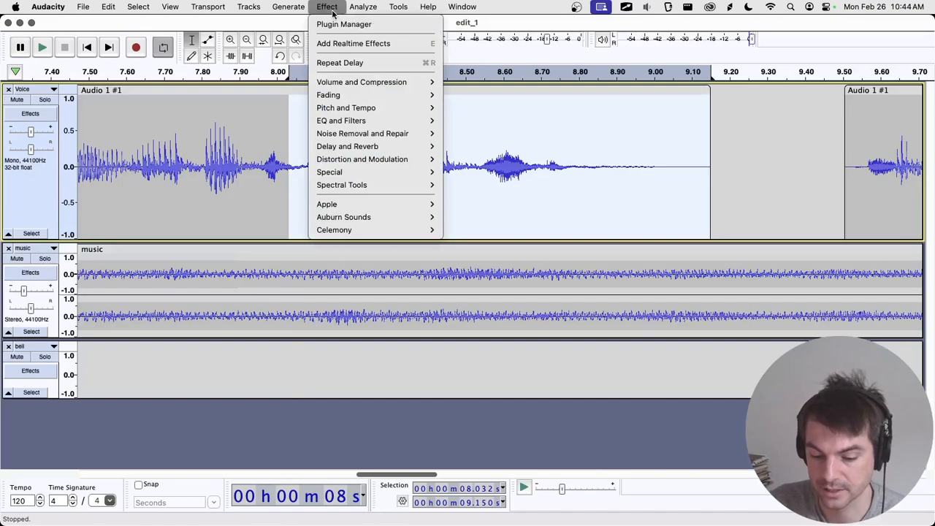
mouse_move(363, 94)
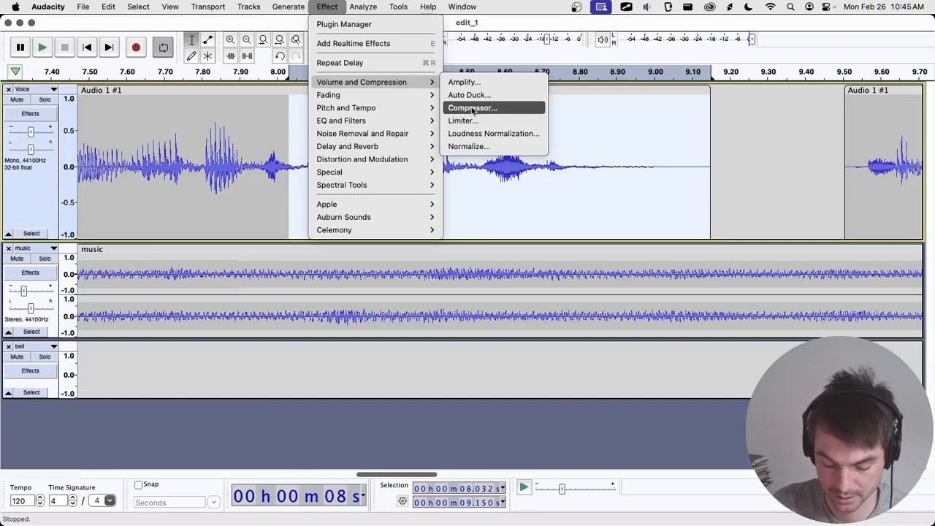
left_click(534, 448)
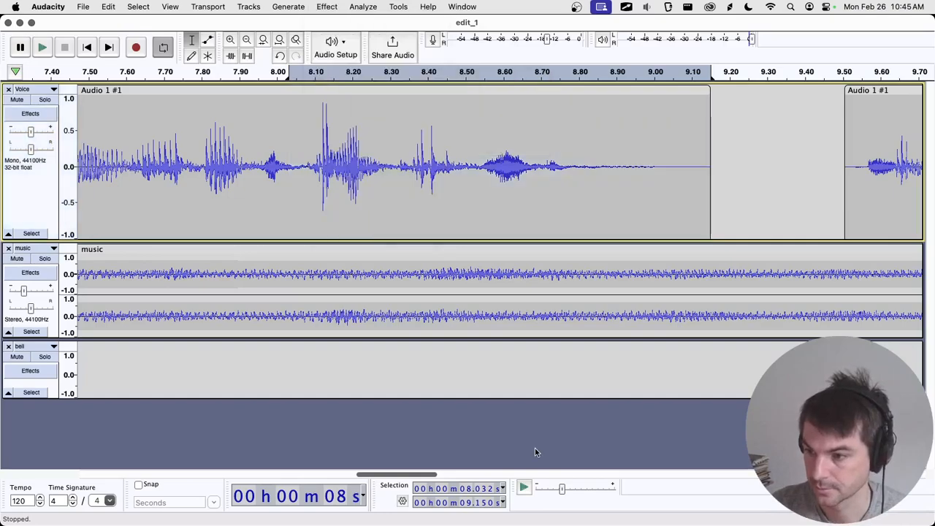
Browse the effect categories and try to open the Change Pitch effect from Pitch and Tempo
left_click(331, 2)
left_click(332, 24)
left_click(332, 5)
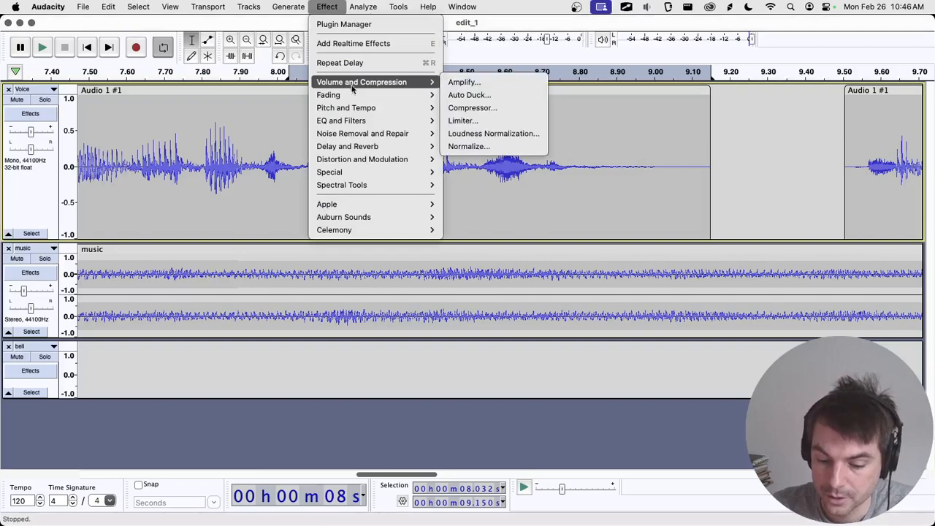
mouse_move(354, 100)
mouse_move(358, 84)
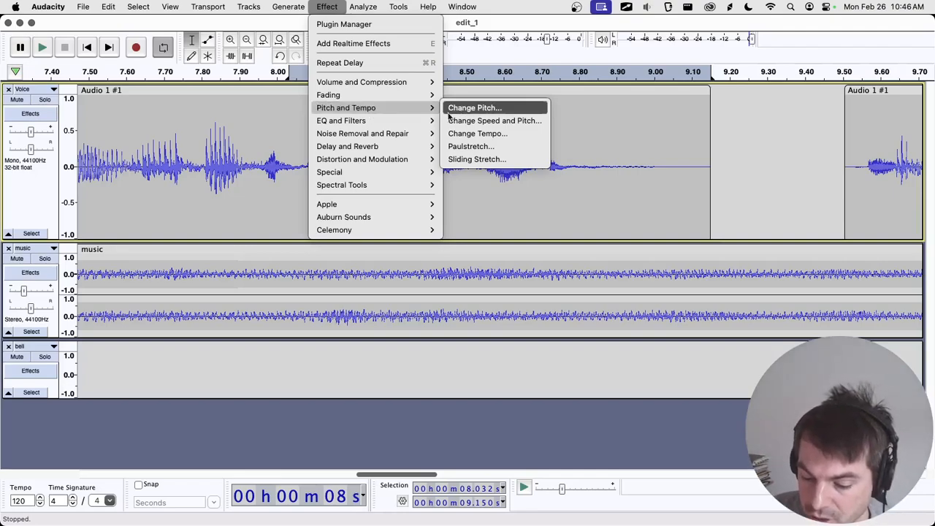
left_click(513, 110)
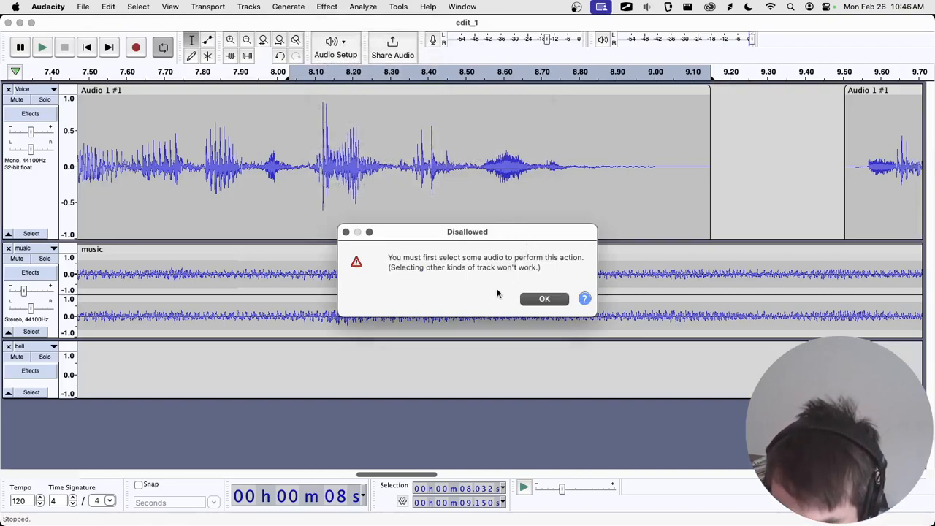
left_click(544, 299)
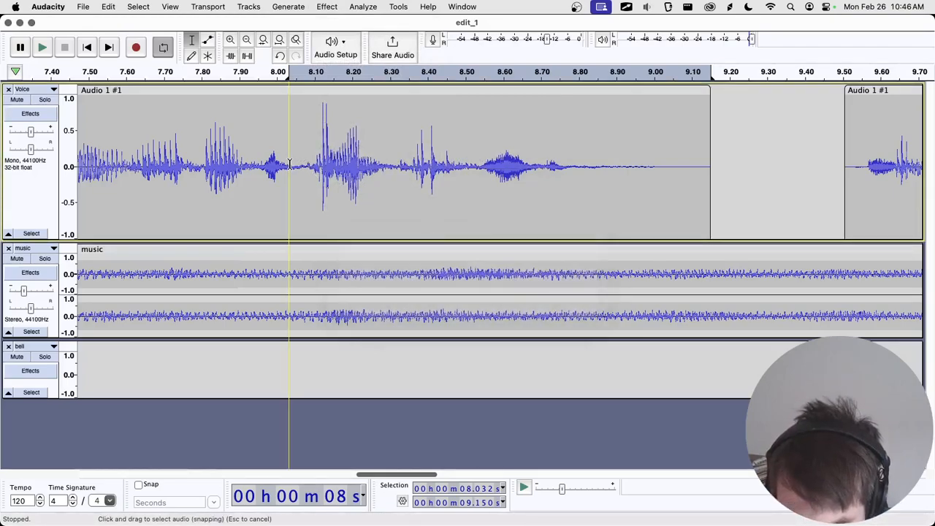
Select the Voice clip's end from 8.032 to 9.150 seconds, open Change Pitch and move its dialog clear of the selected waveform
left_click_drag(289, 164, 709, 200)
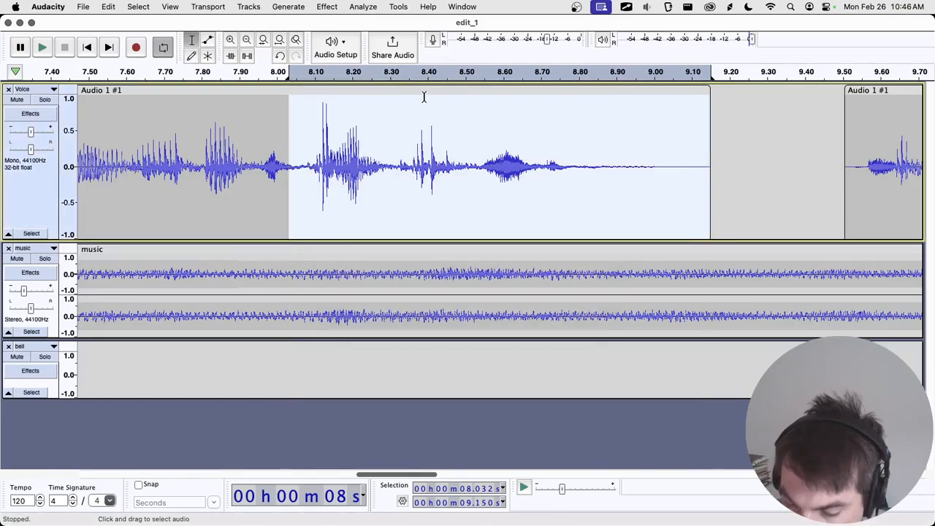
left_click(327, 6)
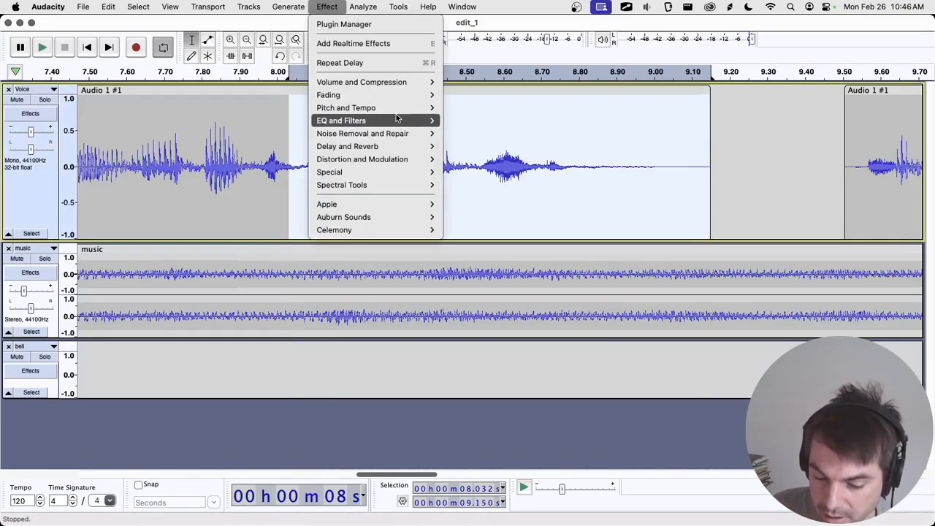
mouse_move(424, 107)
left_click(478, 107)
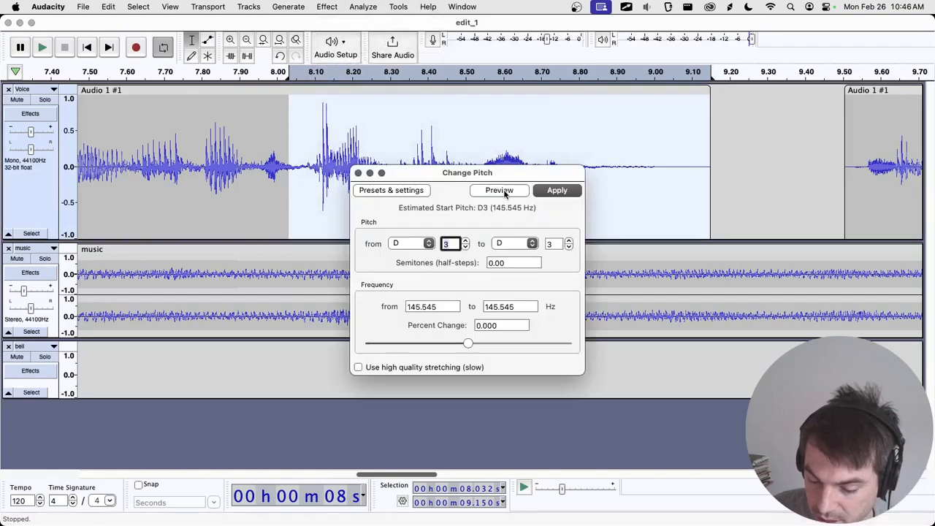
left_click_drag(486, 174, 388, 145)
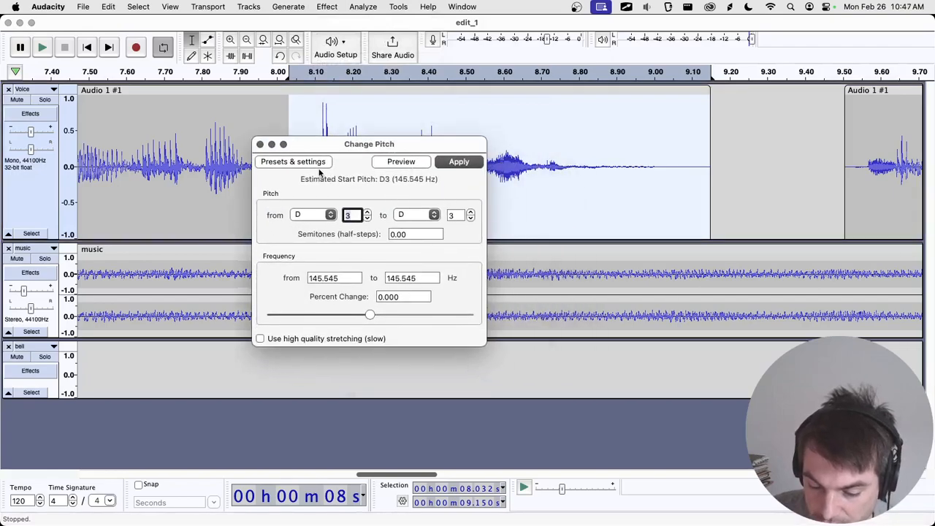
left_click_drag(345, 144, 211, 190)
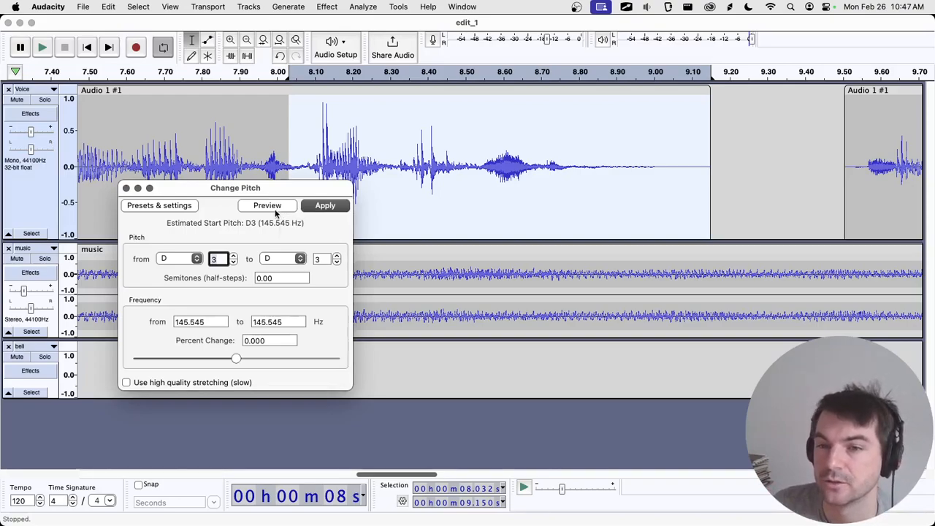
Preview the selected voice audio with no pitch shift and check the target note and semitone settings
left_click(264, 208)
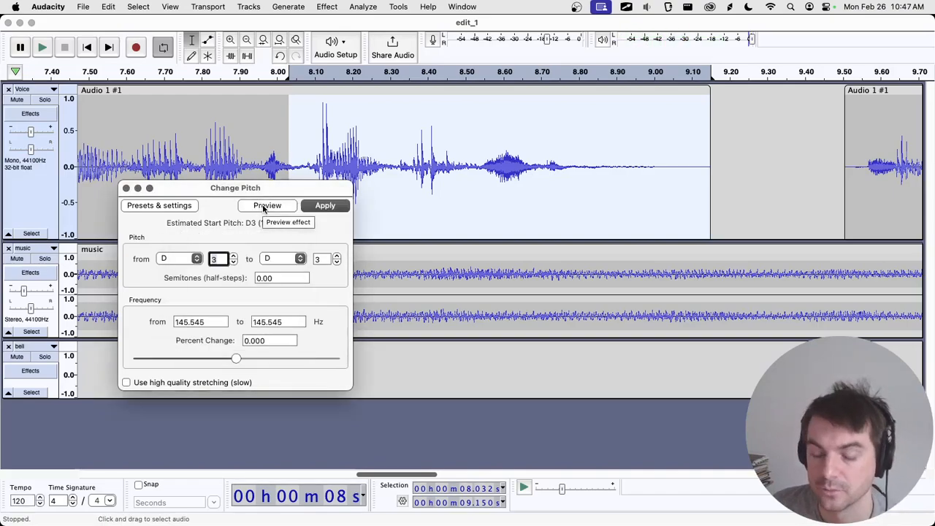
left_click(302, 259)
left_click(308, 253)
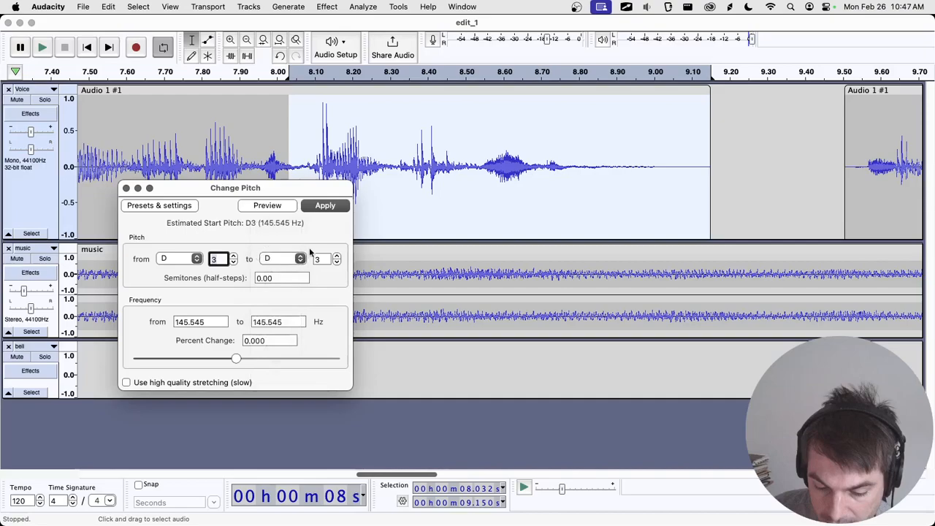
left_click(277, 236)
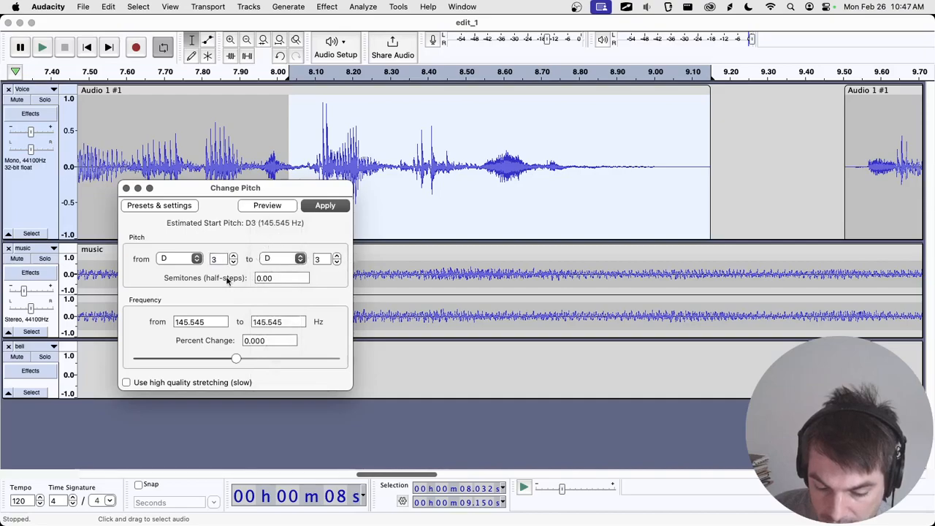
left_click(282, 277)
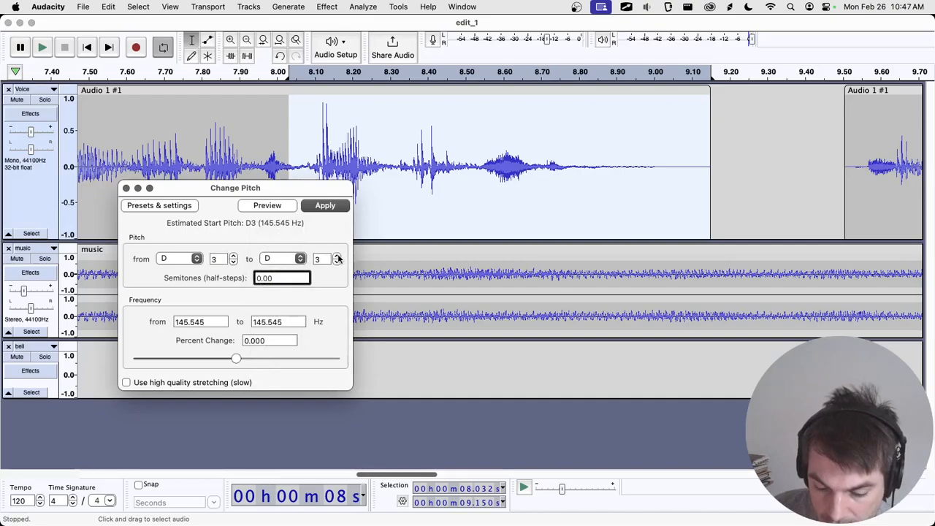
Raise the target pitch to D in octave 8 and preview the result
left_click(338, 257)
left_click(338, 257)
left_click(337, 257)
left_click(337, 257)
left_click(337, 257)
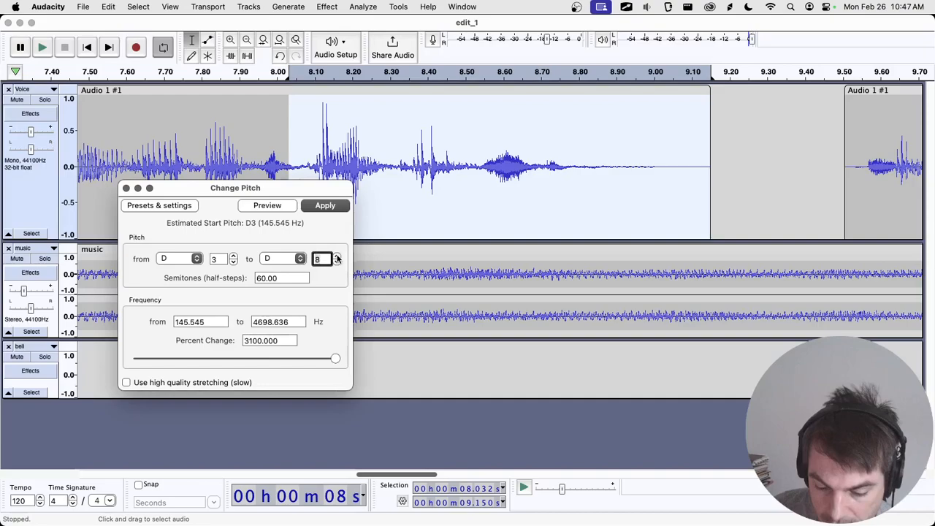
left_click(272, 208)
left_click(256, 333)
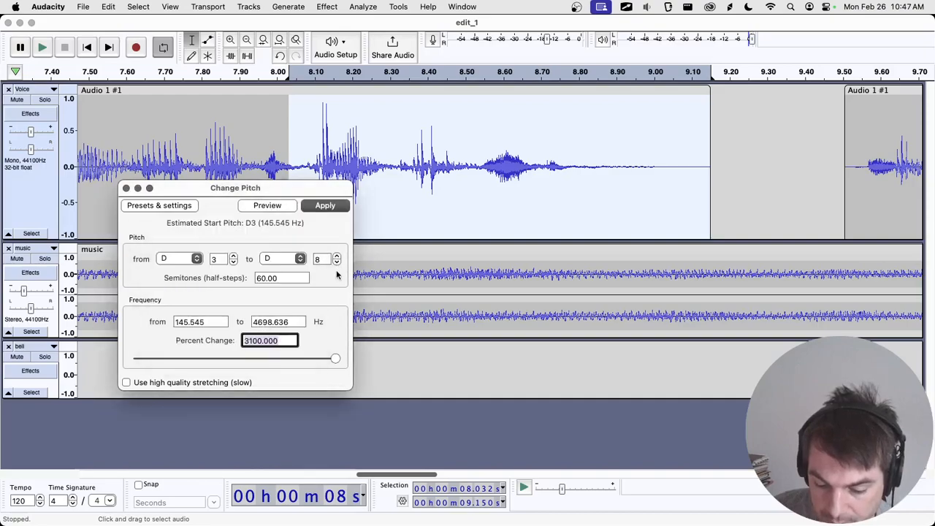
Set the target pitch to D in octave 4 and preview the result
left_click(337, 261)
left_click(337, 261)
left_click(337, 262)
left_click(337, 261)
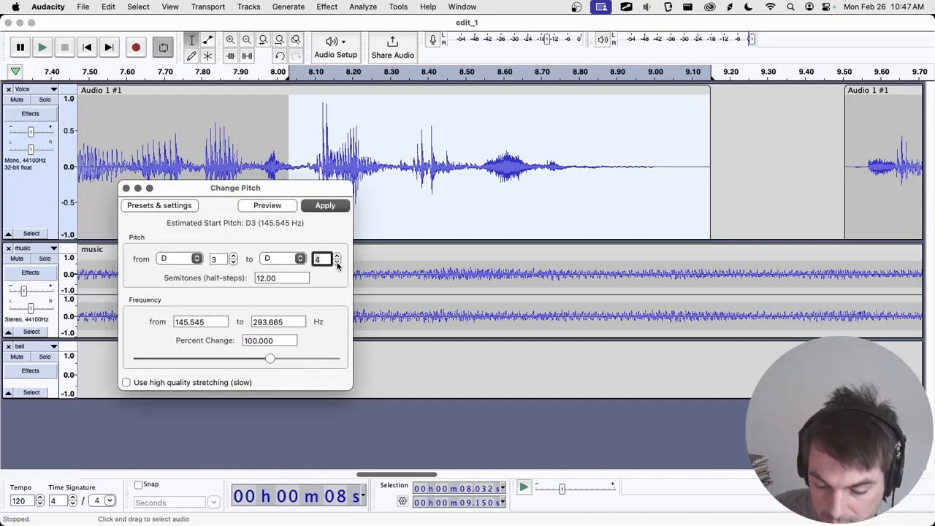
left_click(268, 209)
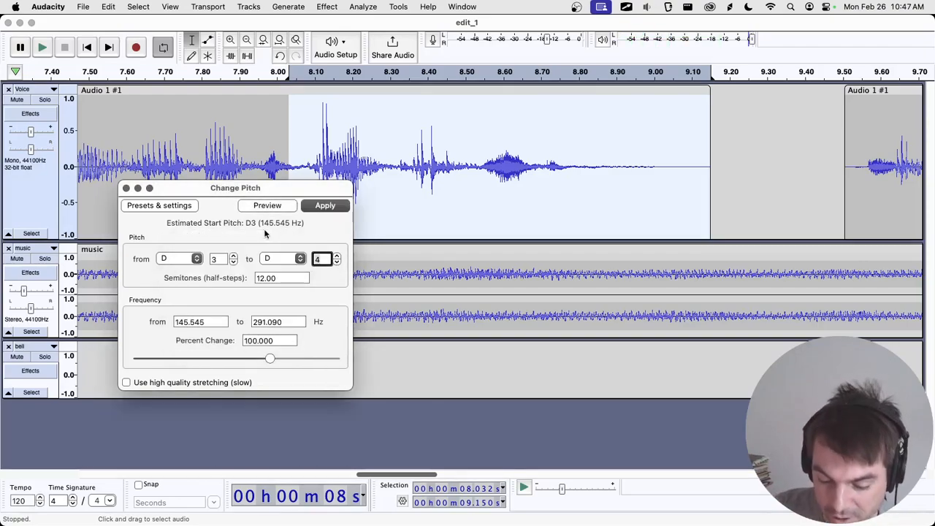
Lower the target pitch to D in octave 2 and preview the result
left_click(337, 262)
left_click(336, 262)
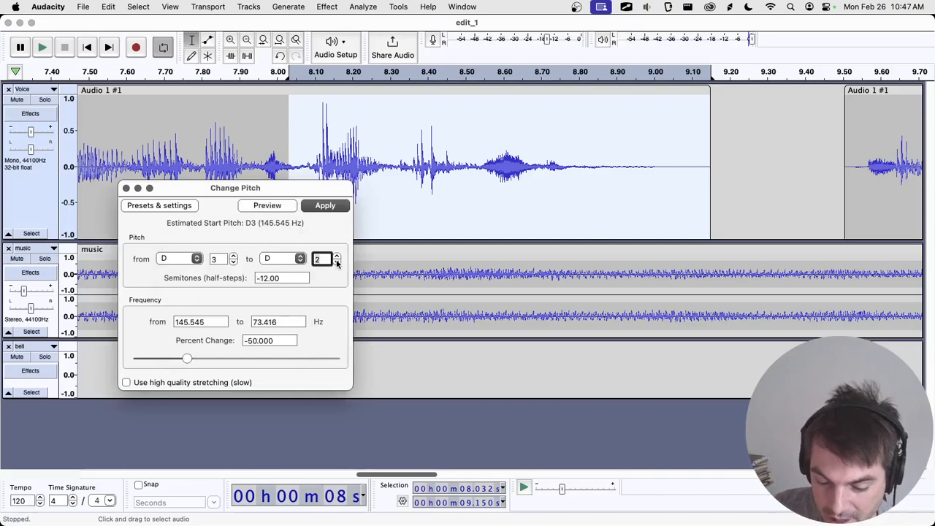
left_click(267, 205)
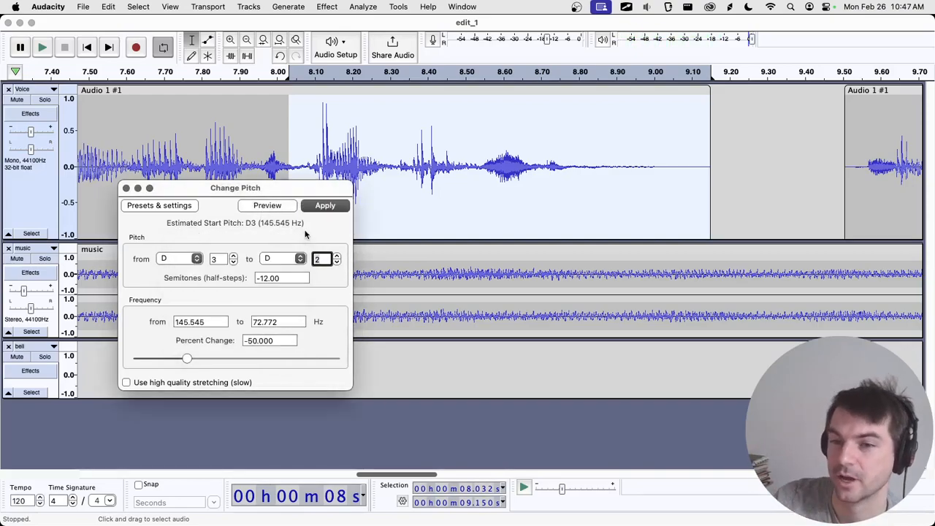
Return the target octave to 3, raise the frequency by about 17.4 percent and preview the result
left_click(337, 255)
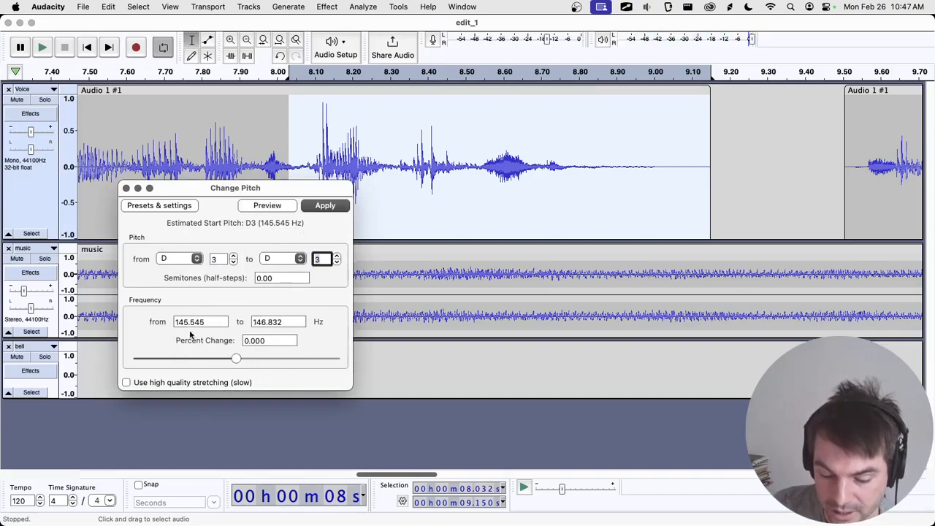
left_click_drag(238, 358, 245, 358)
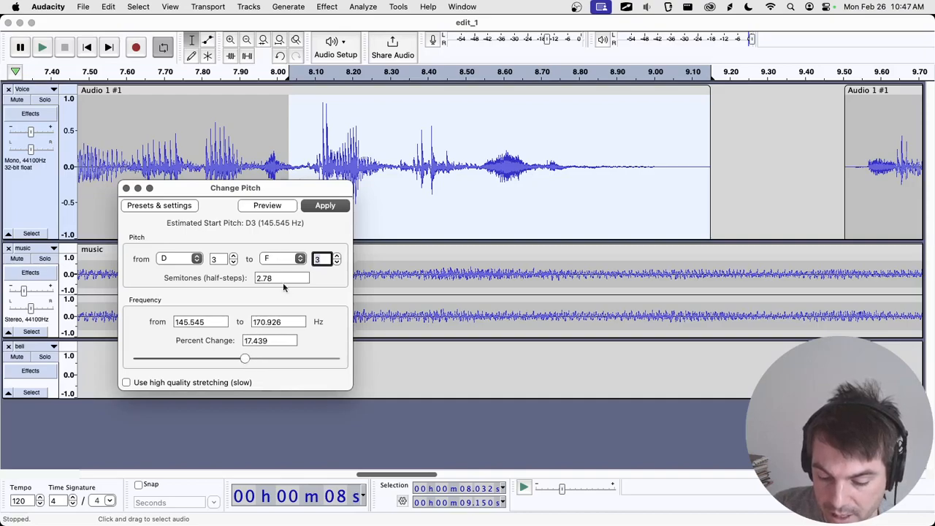
left_click(272, 207)
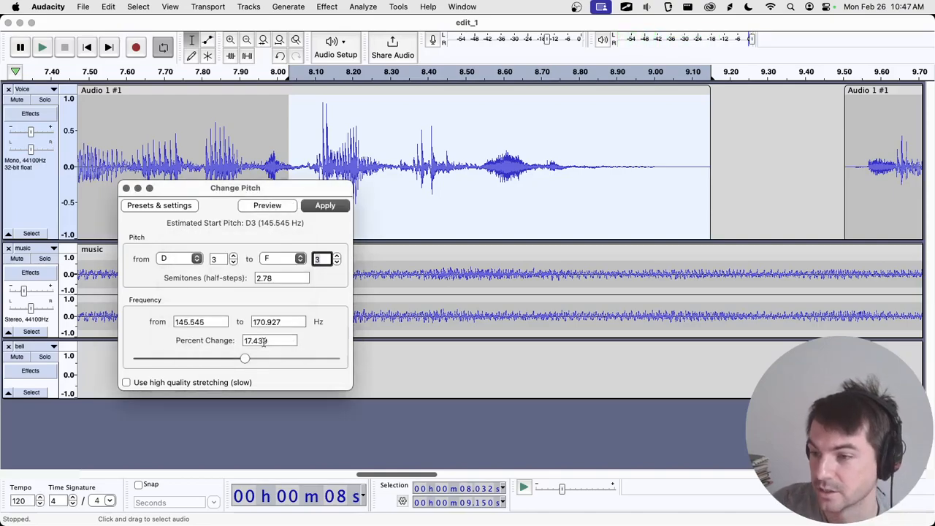
Set the frequency's percent change to -4 and preview it both without and with high quality stretching
left_click_drag(244, 358, 229, 363)
left_click(274, 207)
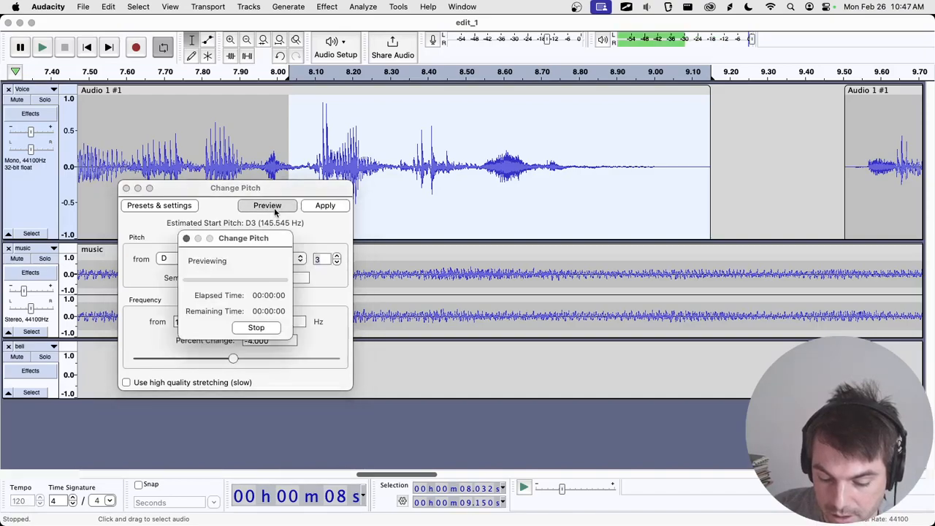
left_click(126, 382)
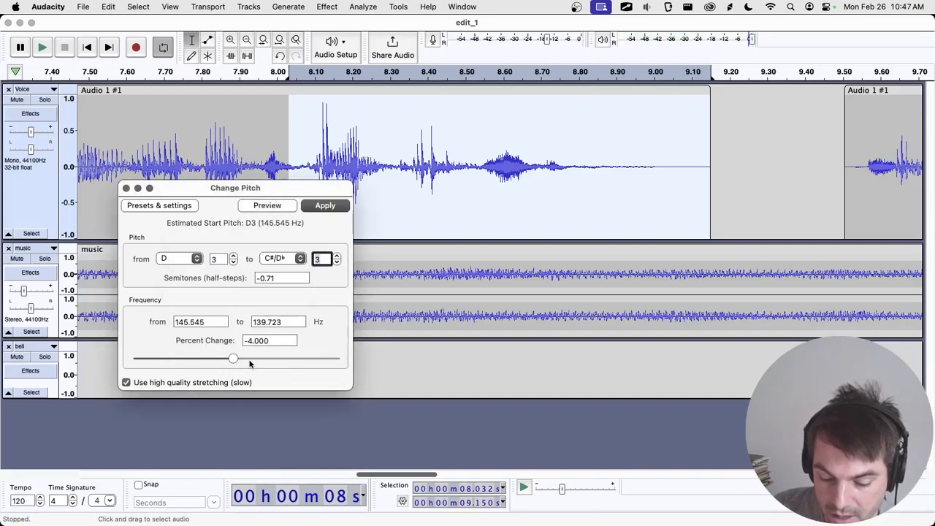
left_click(256, 209)
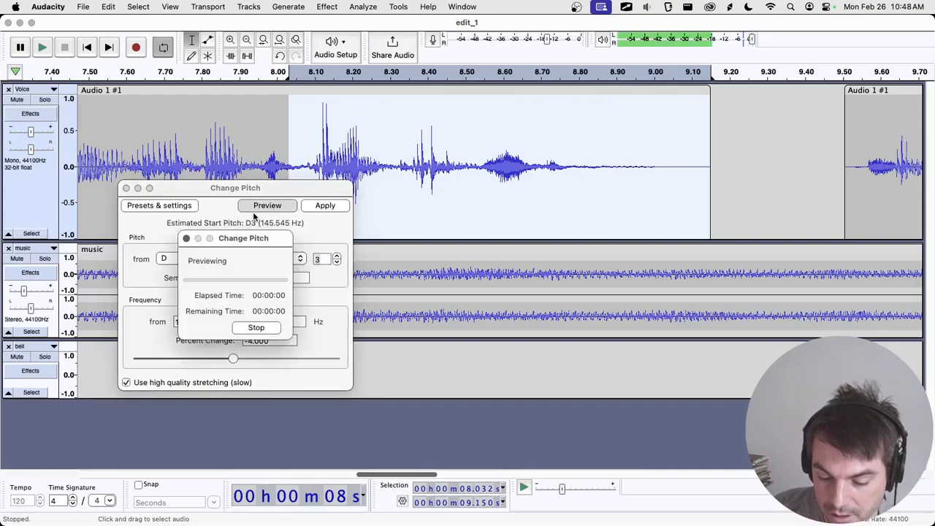
Raise the frequency's percent change to about 36.9 and preview it with high quality stretching enabled
left_click(198, 382)
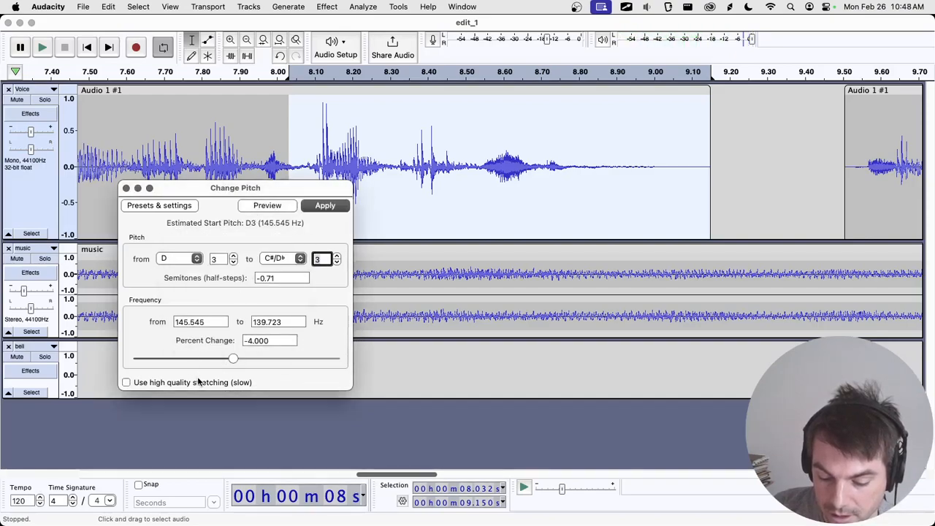
left_click_drag(232, 358, 251, 358)
left_click(196, 383)
left_click(272, 208)
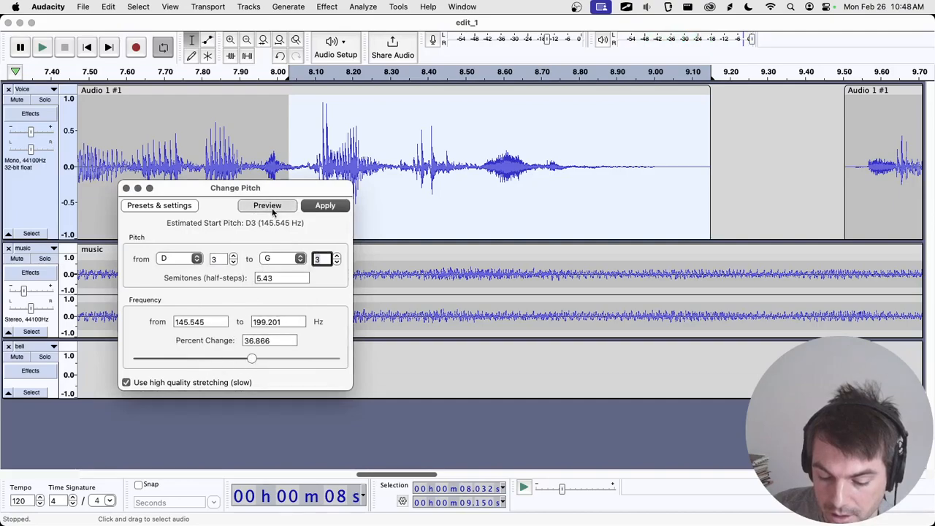
View the Change Pitch preset options, including the factory presets, and close them without choosing any
left_click(167, 208)
mouse_move(182, 261)
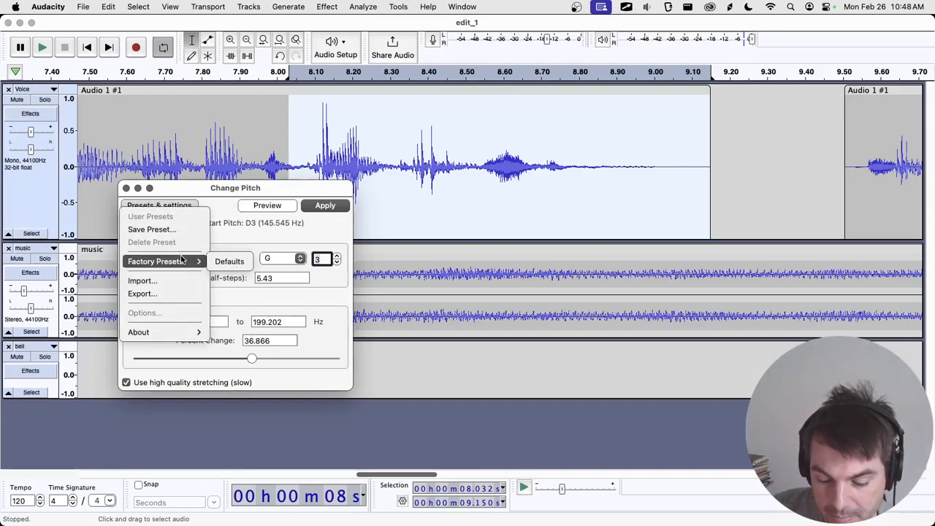
left_click(220, 206)
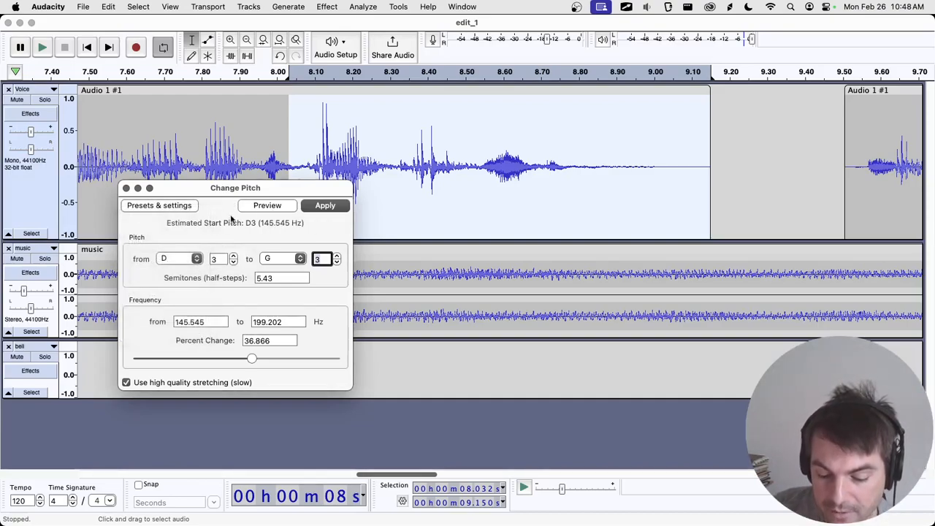
left_click(188, 205)
mouse_move(188, 261)
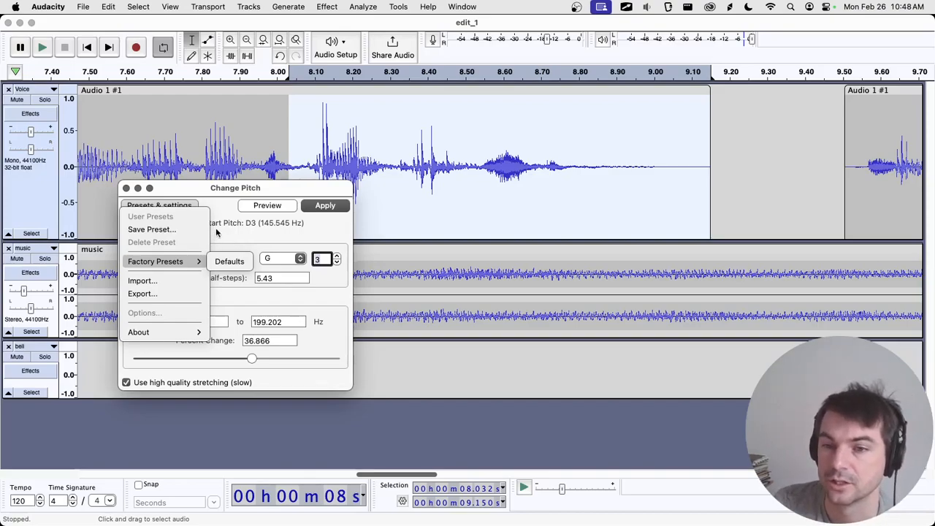
left_click(218, 242)
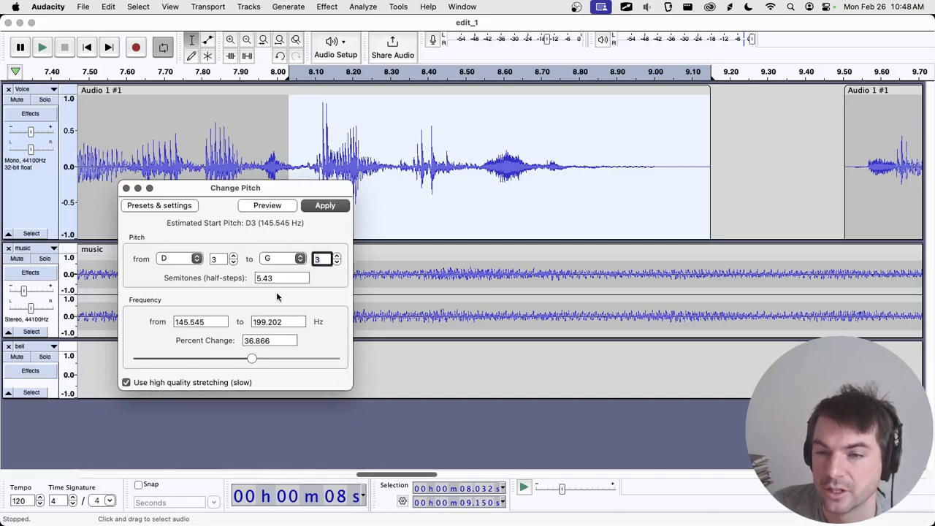
Change the target octave to 4, lower it to 2 and return it to 3
left_click(337, 255)
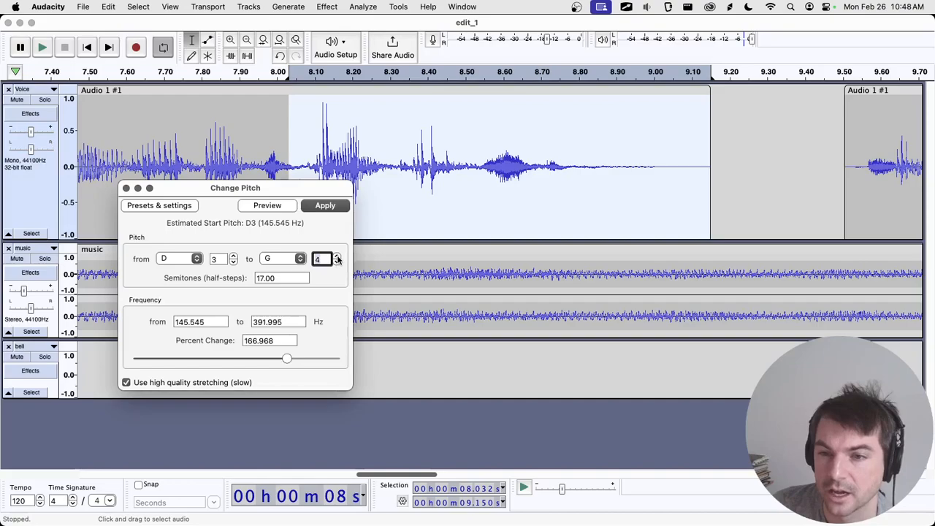
left_click(337, 262)
left_click(337, 262)
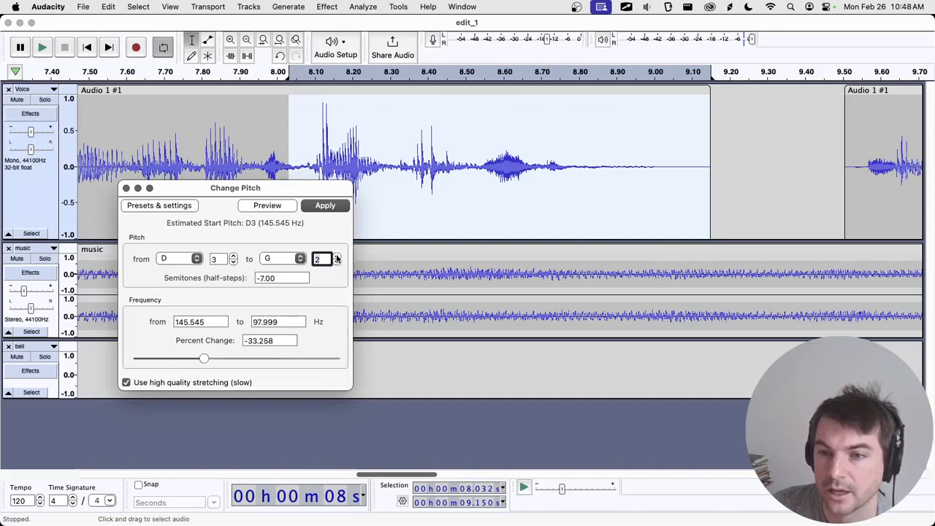
left_click(337, 256)
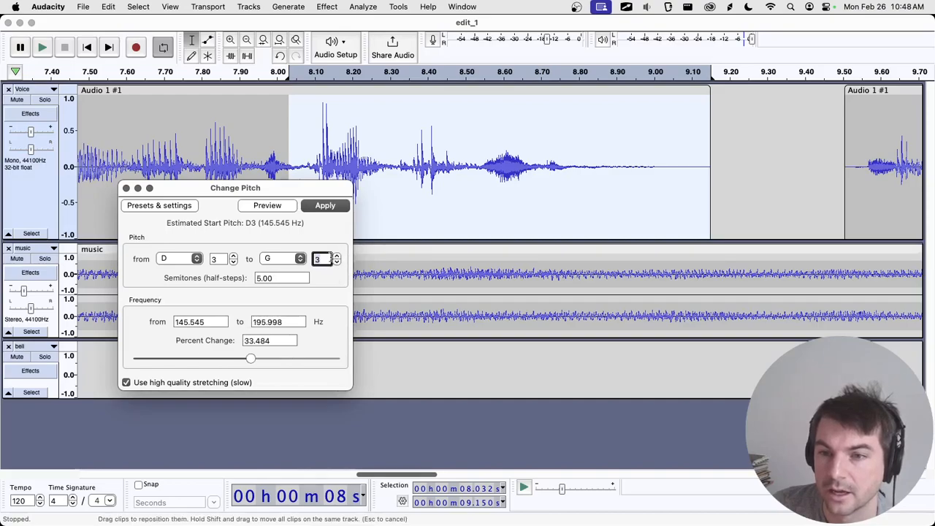
Set the pitch shift to 6 semitones
double_click(270, 278)
type("2")
key("BackSpace")
type("6")
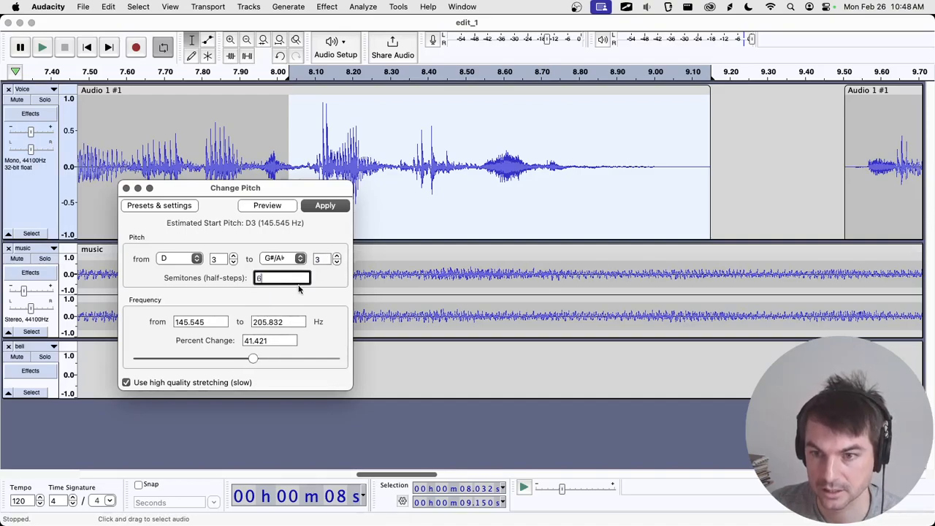
Preview and apply the 6-semitone pitch shift to the selected voice audio, comparing it with the original through undo and redo
left_click(276, 207)
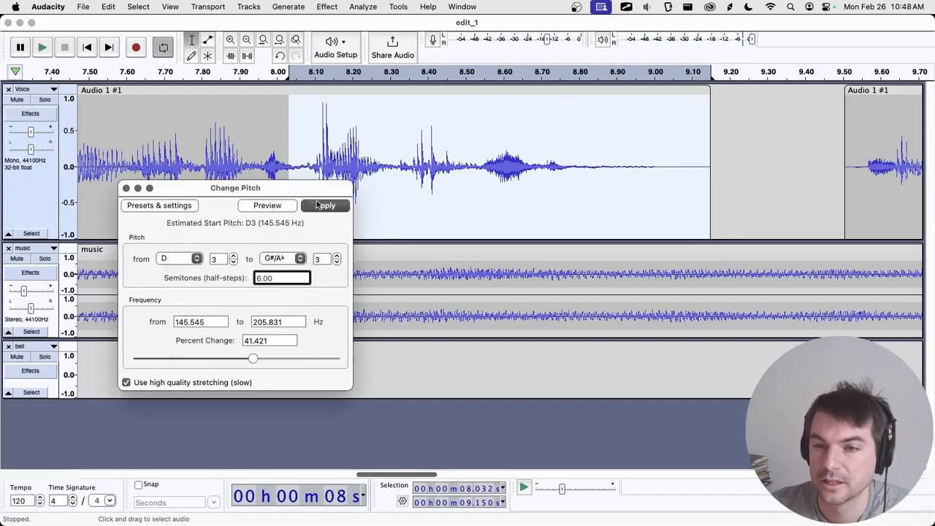
left_click(320, 205)
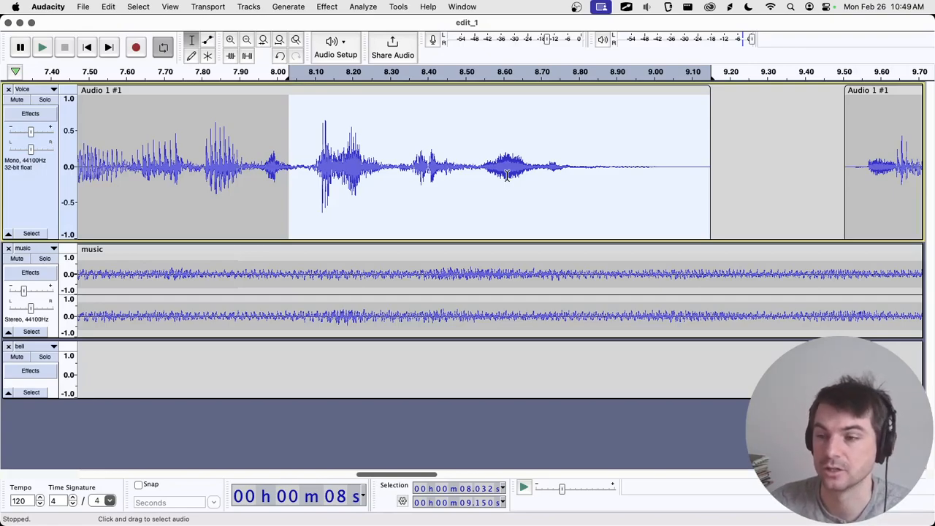
key("super+z")
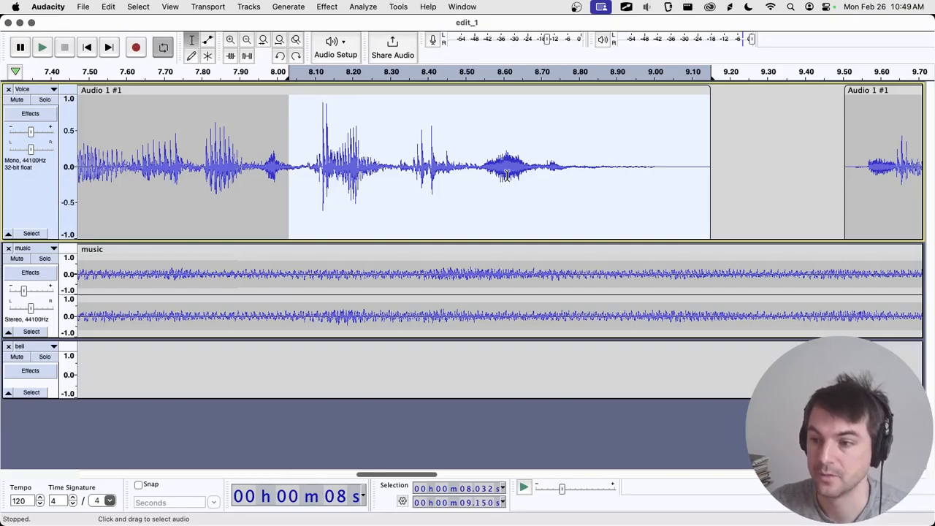
key("super+shift+z")
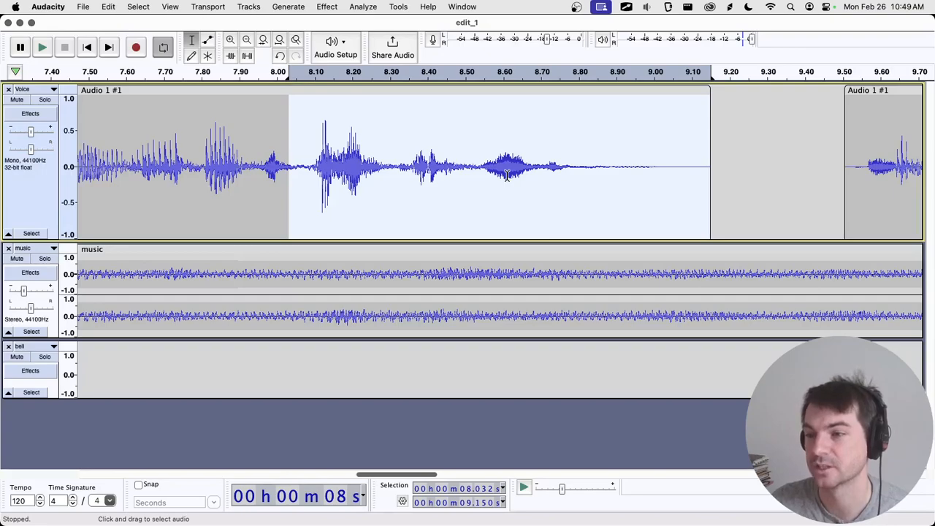
key("super+z")
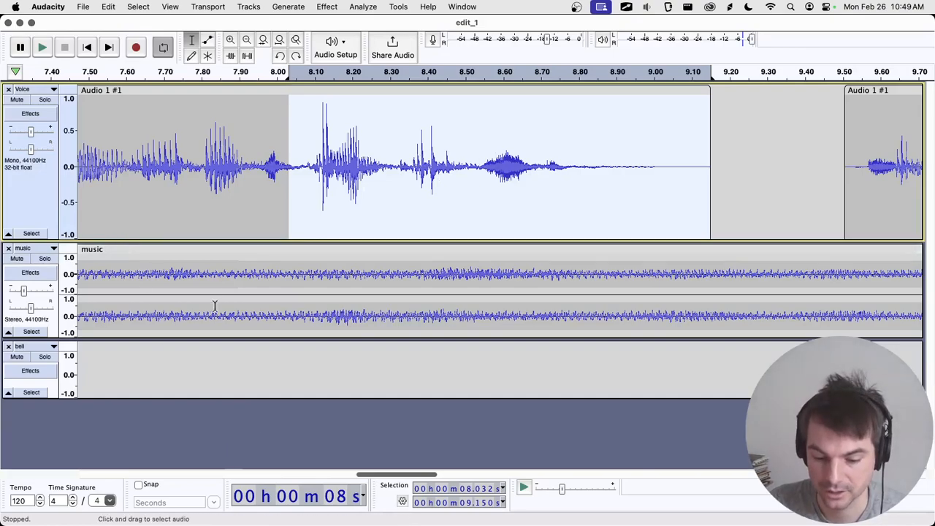
Enlarge the Voice track and switch it to spectrogram view
left_click_drag(212, 242, 229, 300)
left_click(33, 89)
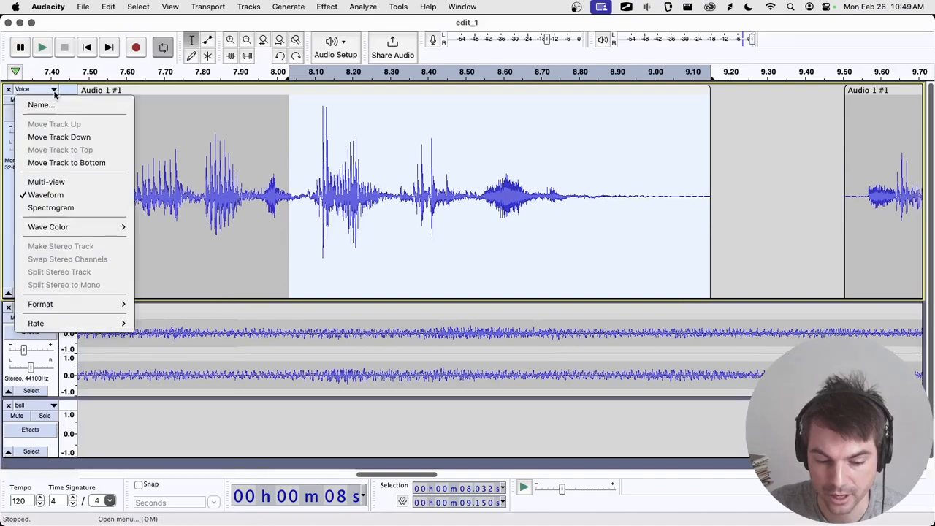
left_click(53, 208)
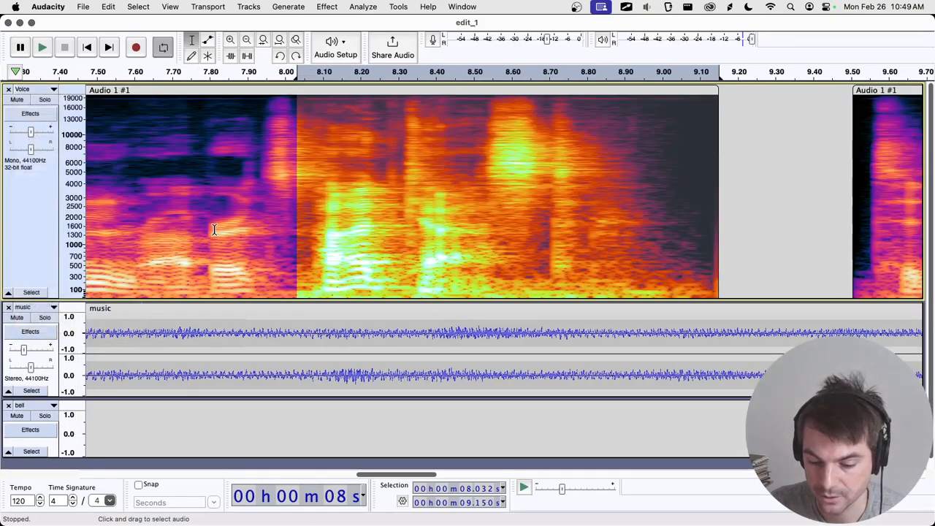
Move through the edit history to the pitch-shifted waveform and play the Voice clip from about 8.05 s
key("super+z")
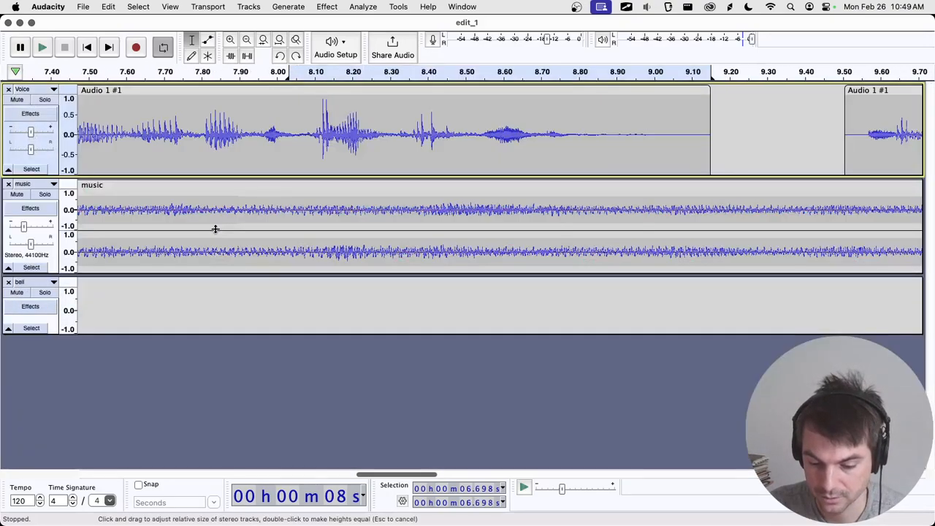
key("super+shift+z")
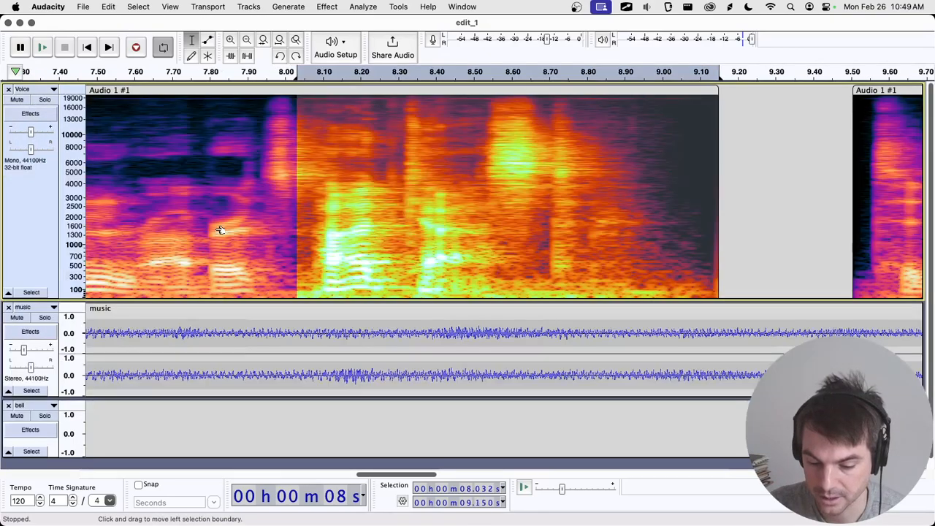
key("super+z")
key("super+shift+z")
key("super+z")
left_click(295, 146)
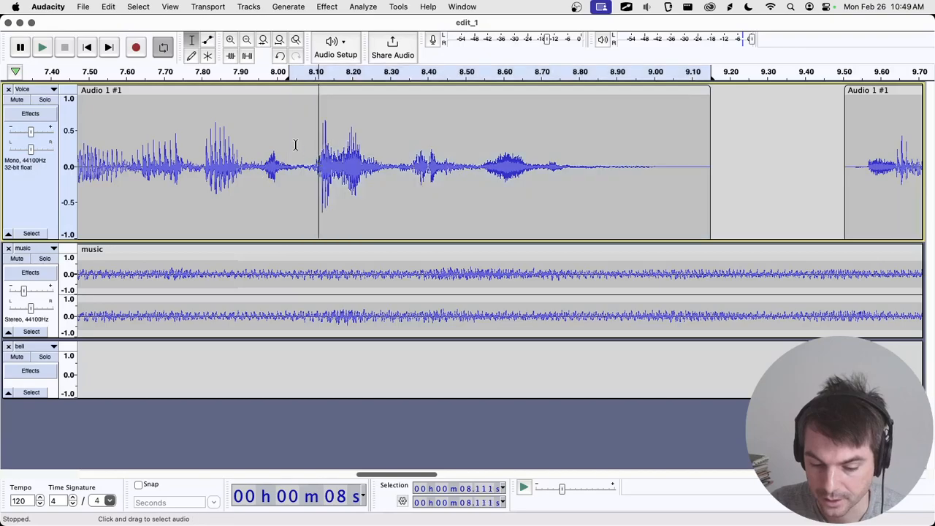
key("space")
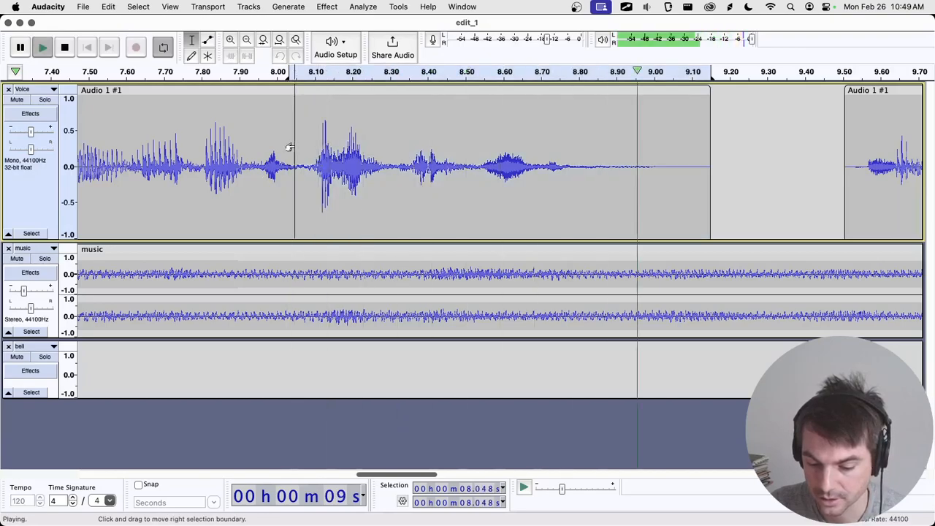
key("space")
Step back to the unshifted voice audio at the smaller track height and play it from about 8.05 s
key("super+shift+z")
key("super+z")
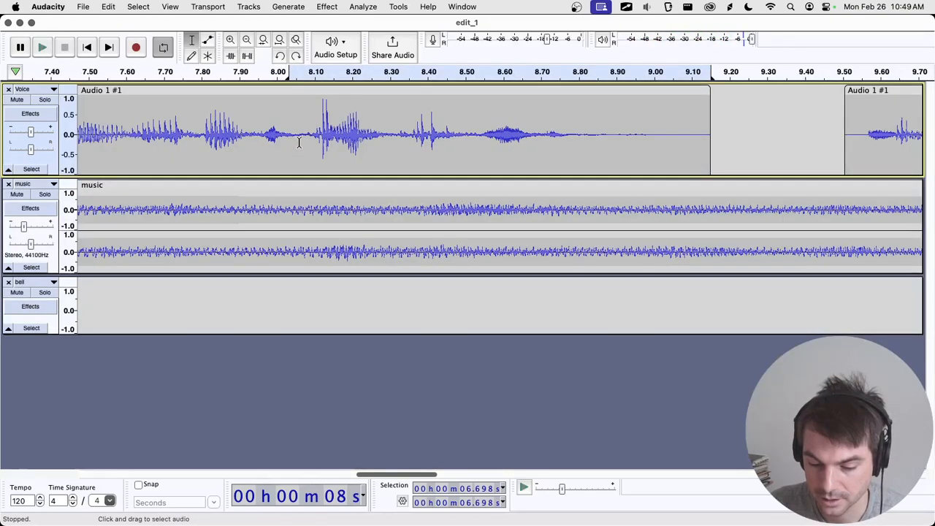
left_click(296, 144)
key("space")
key("space")
Select the Voice audio from 8.068 s to 9.150 s, and show the track as an enlarged spectrogram while playing the selection
left_click_drag(303, 143, 712, 160)
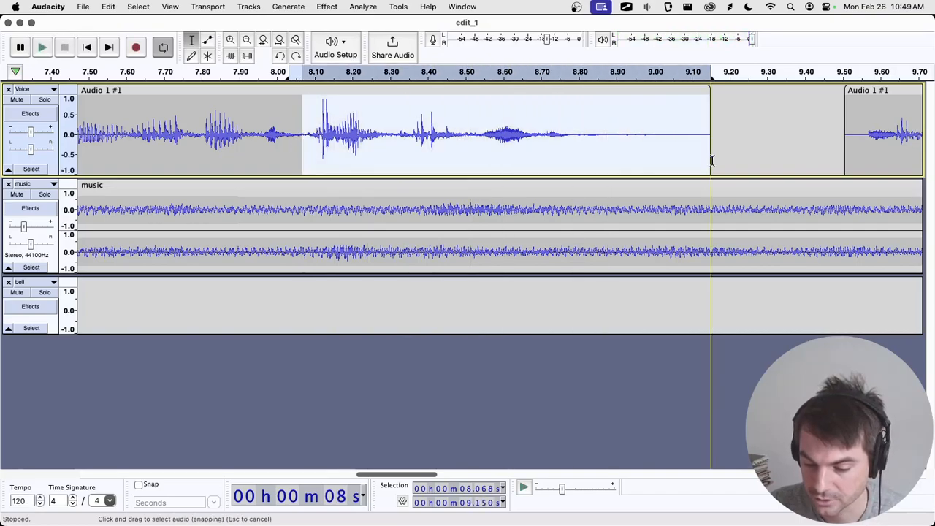
left_click(37, 89)
left_click(50, 208)
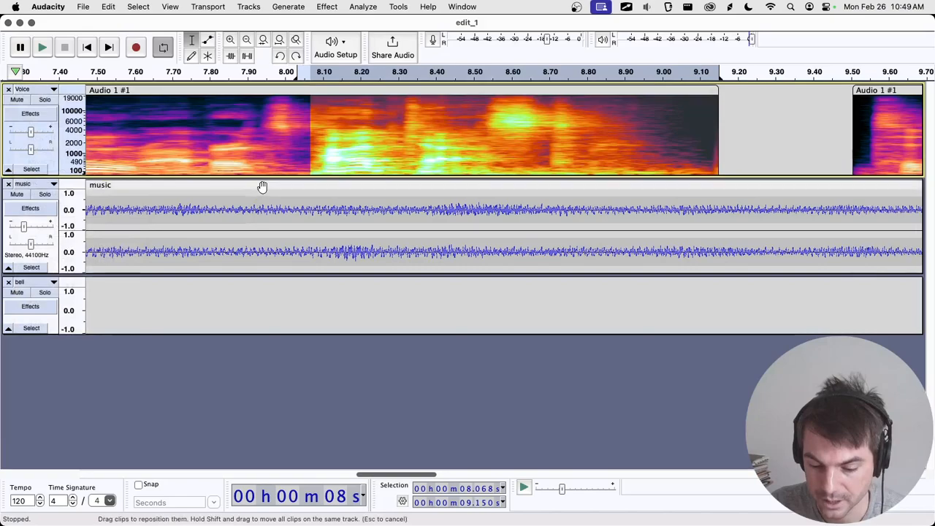
left_click_drag(266, 176, 266, 349)
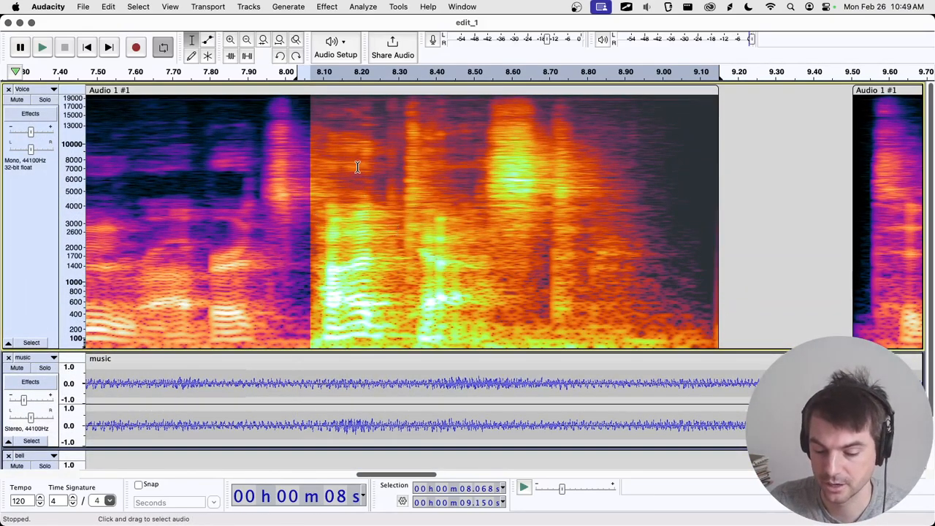
key("space")
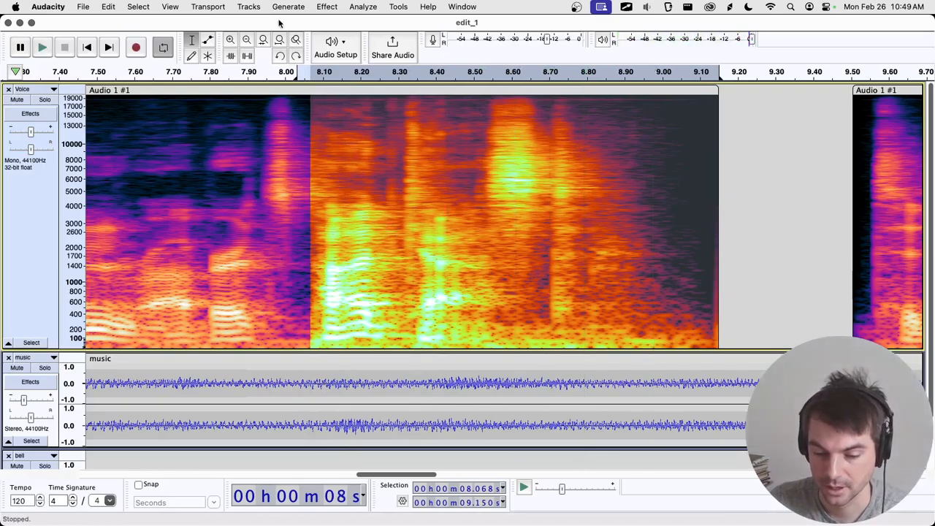
Apply Change Pitch at 6 semitones to the selected voice audio, play it back and undo the change
left_click(320, 7)
mouse_move(350, 108)
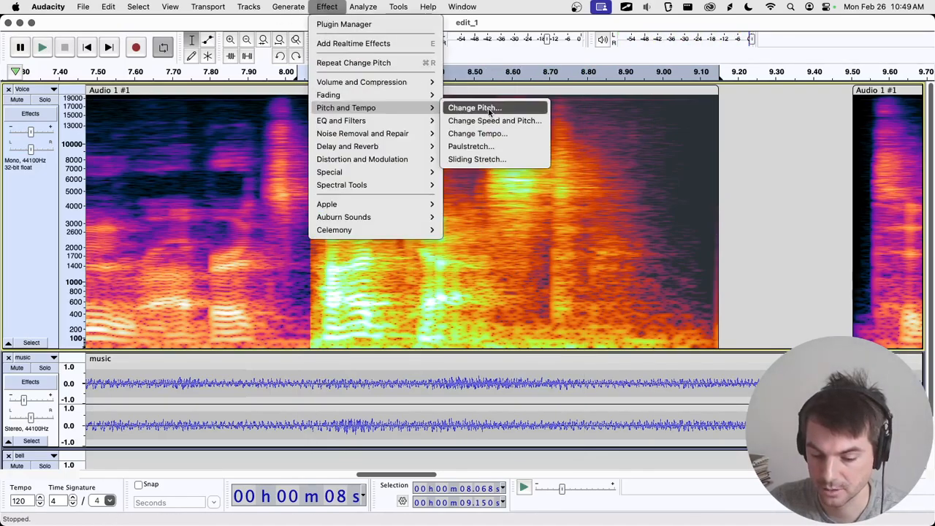
left_click(475, 114)
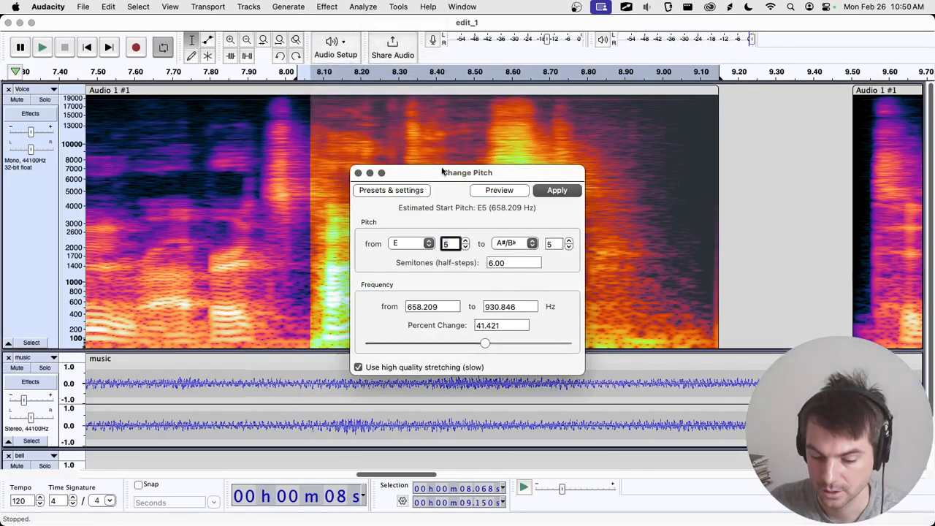
left_click(557, 190)
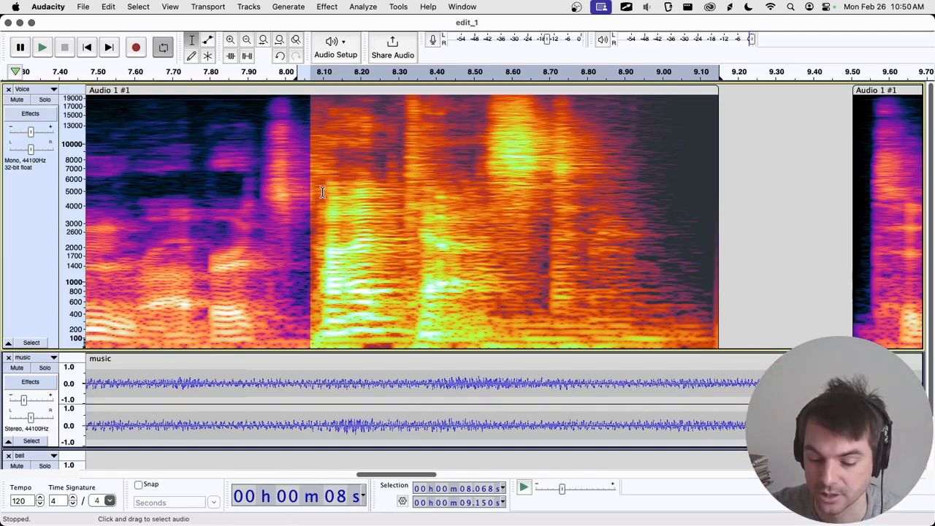
key("space")
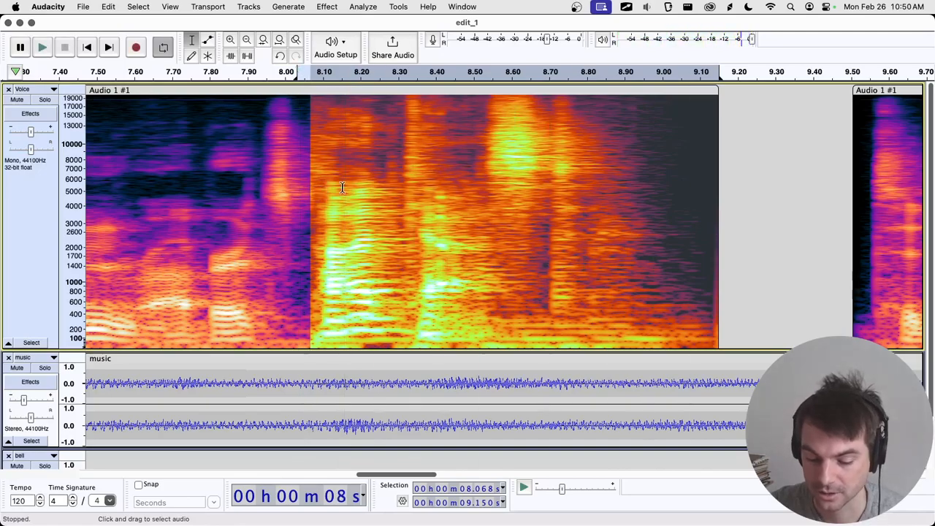
key("super+z")
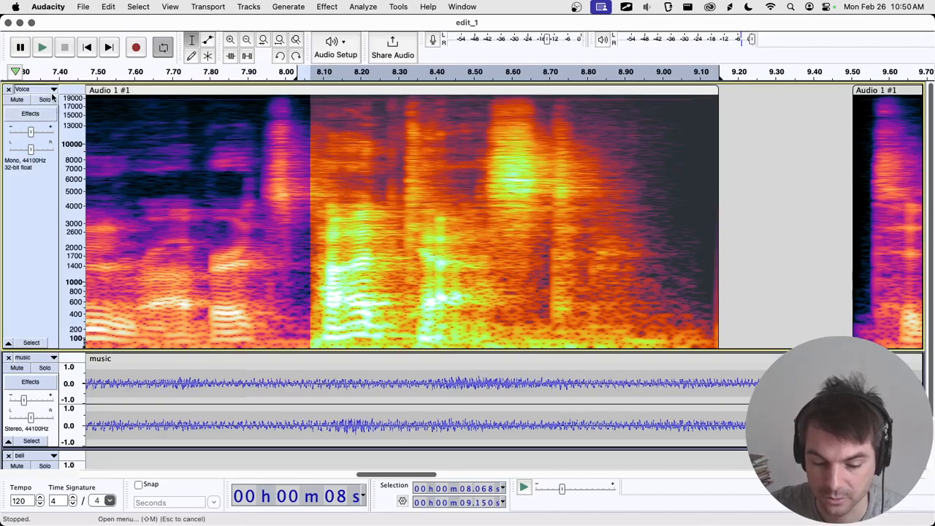
Switch the Voice track back to waveform view
left_click(29, 90)
left_click(41, 186)
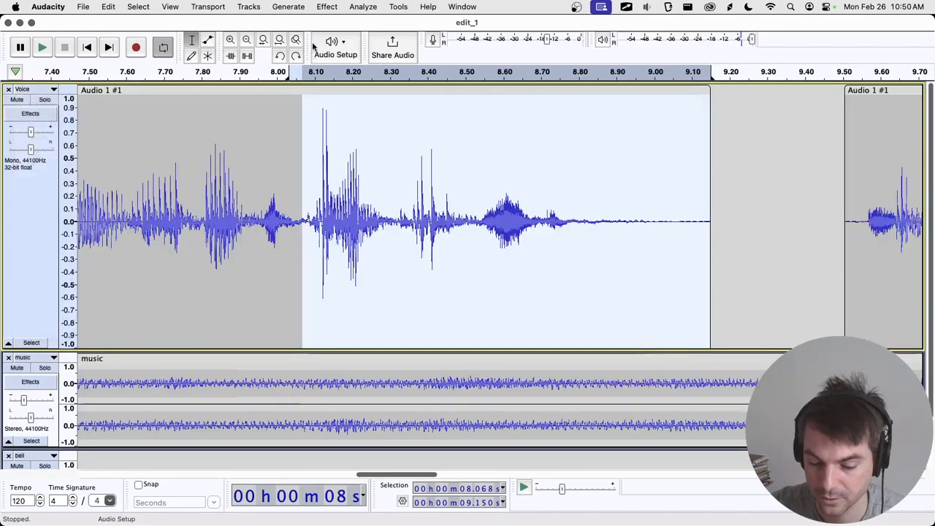
Open Change Speed and Pitch for the voice selection and view its preset options without choosing any
left_click(327, 7)
mouse_move(368, 111)
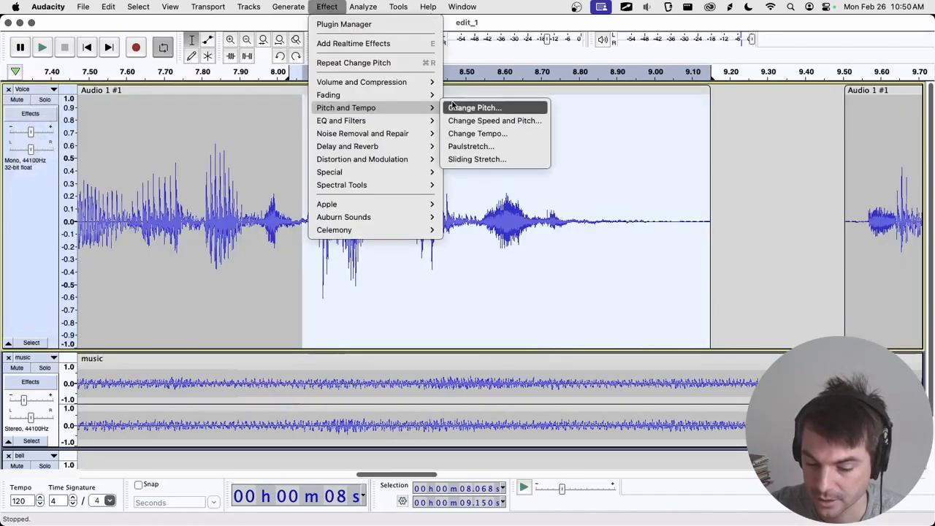
left_click(457, 126)
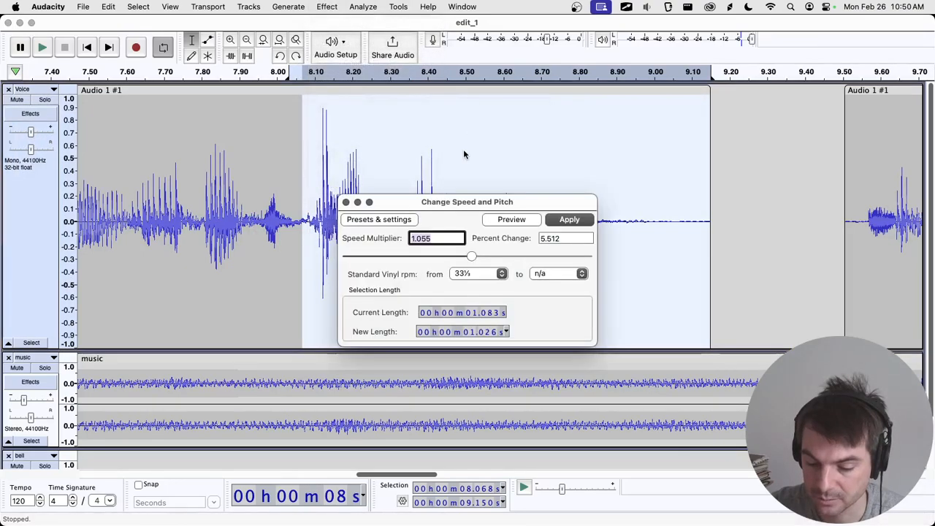
left_click_drag(466, 205, 378, 187)
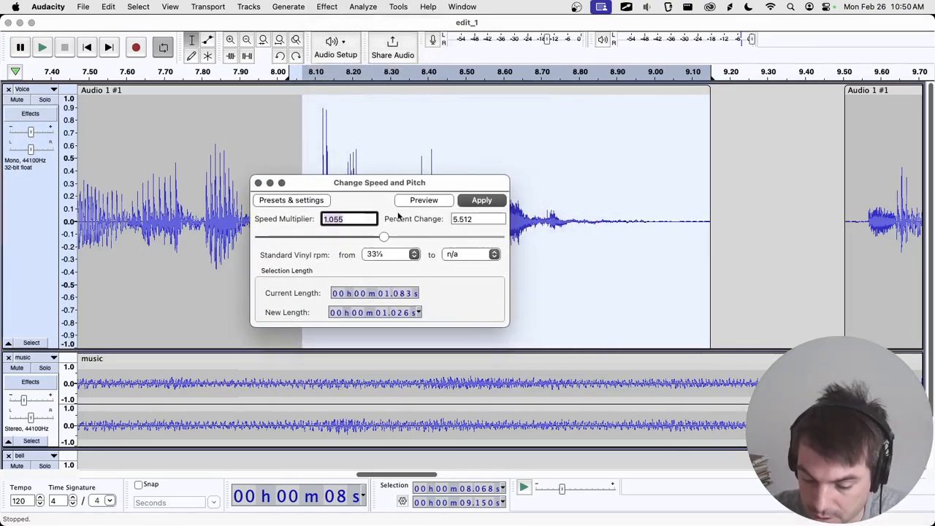
left_click(302, 201)
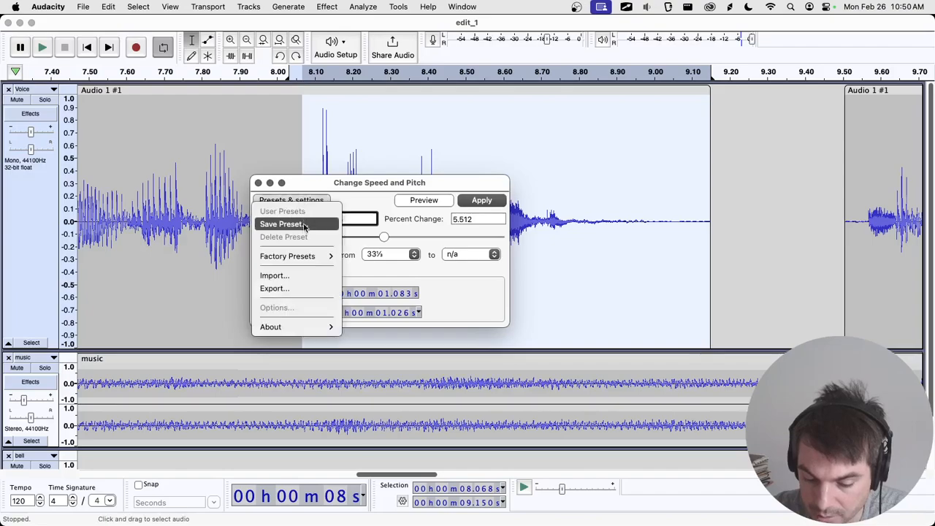
left_click(370, 210)
Set the percent change in Change Speed and Pitch to 20 and preview it
mouse_move(384, 237)
left_mouse_down()
mouse_move(402, 239)
mouse_move(376, 242)
mouse_move(386, 237)
left_mouse_up()
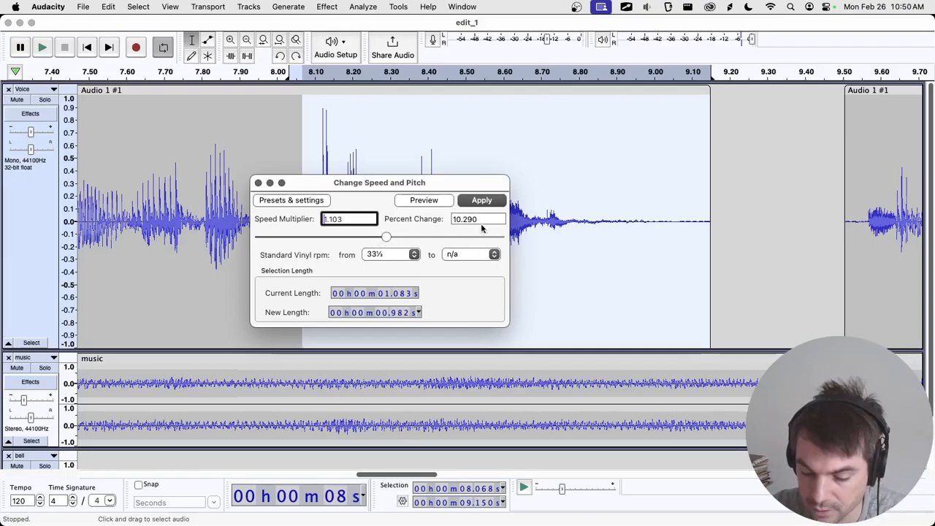
left_click(483, 221)
left_click(404, 255)
left_click(403, 254)
type("20")
left_click(426, 202)
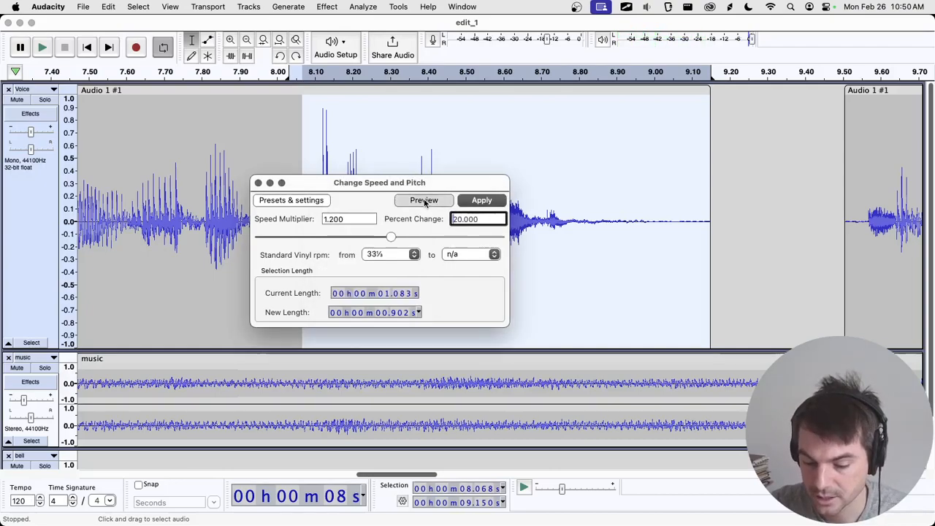
left_click(426, 203)
Lower the speed and pitch percent change to -14, preview it and apply it to the voice selection
left_click_drag(391, 237, 362, 238)
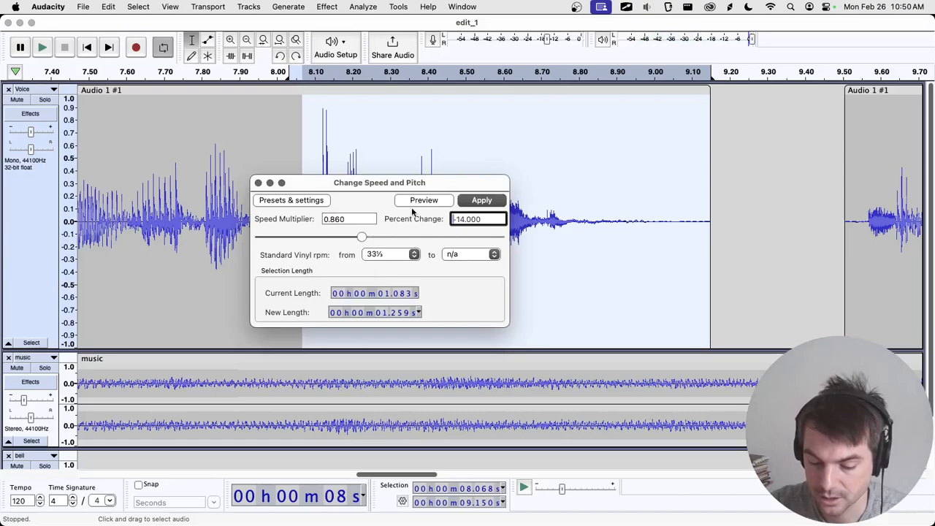
left_click(425, 204)
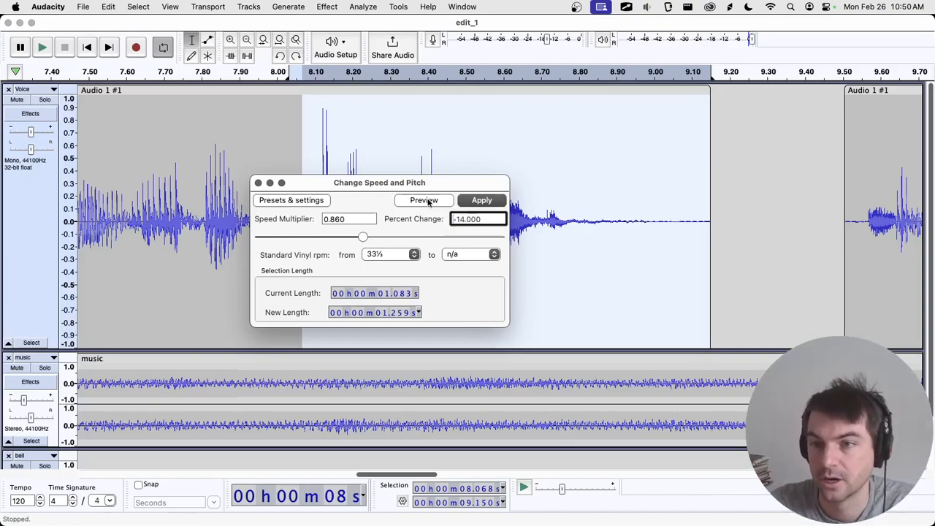
left_click(468, 200)
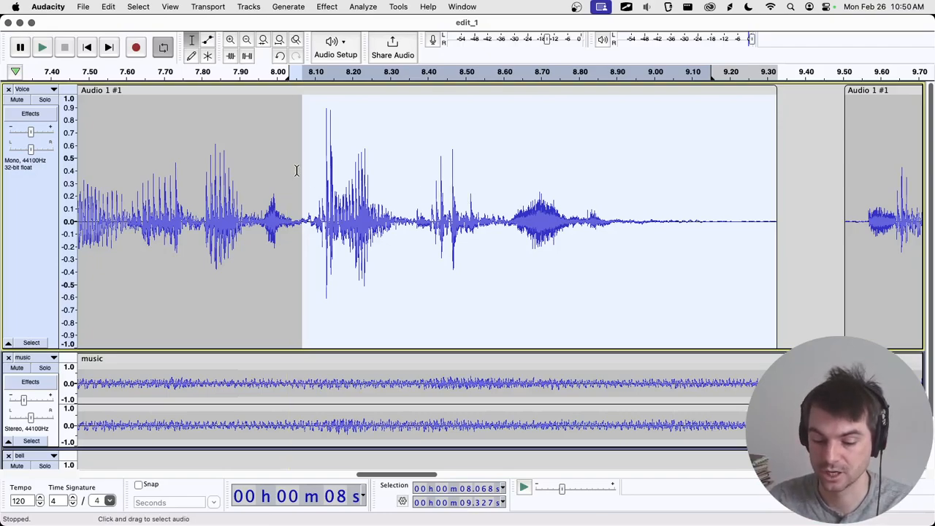
Play the slowed Voice clip from about 8.09 s and stop playback
left_click(313, 146)
left_click(306, 150)
key("space")
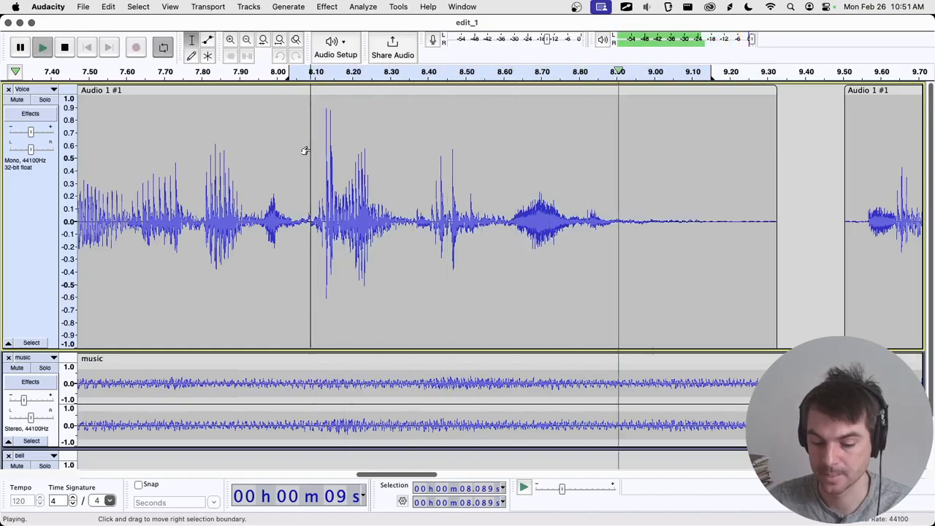
key("space")
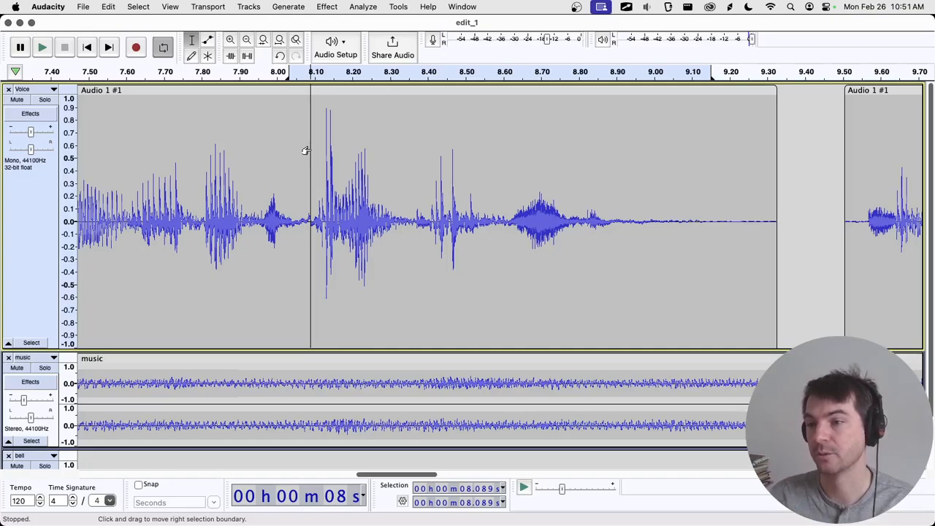
Undo the speed and pitch change on the Voice track and save the project
key("super+z")
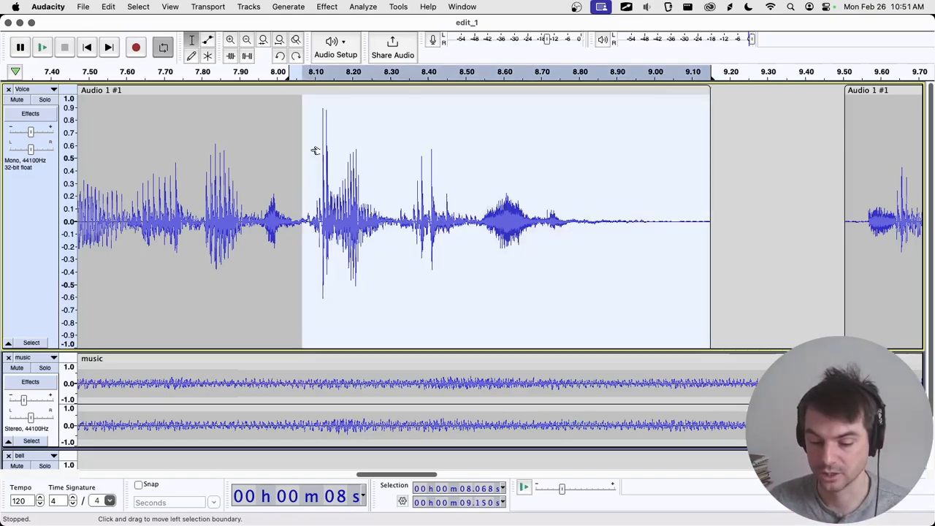
key("super+s")
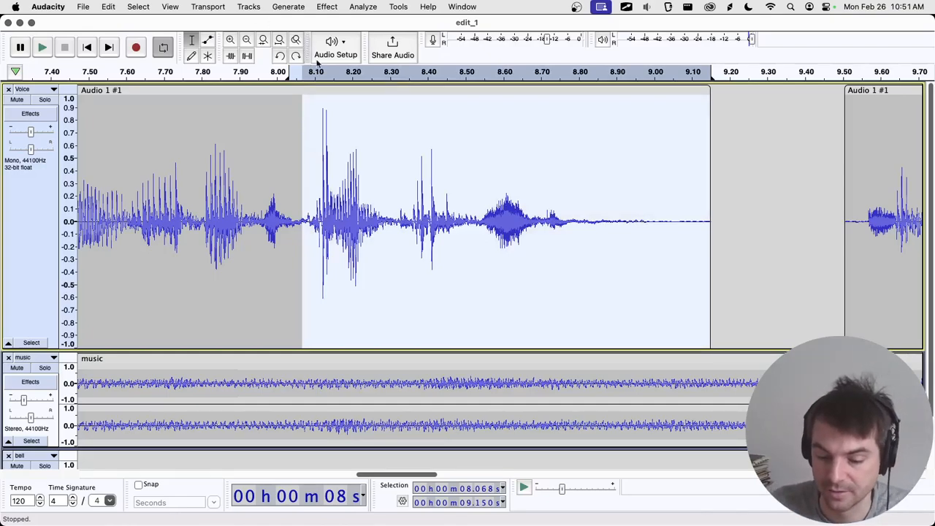
left_click(328, 7)
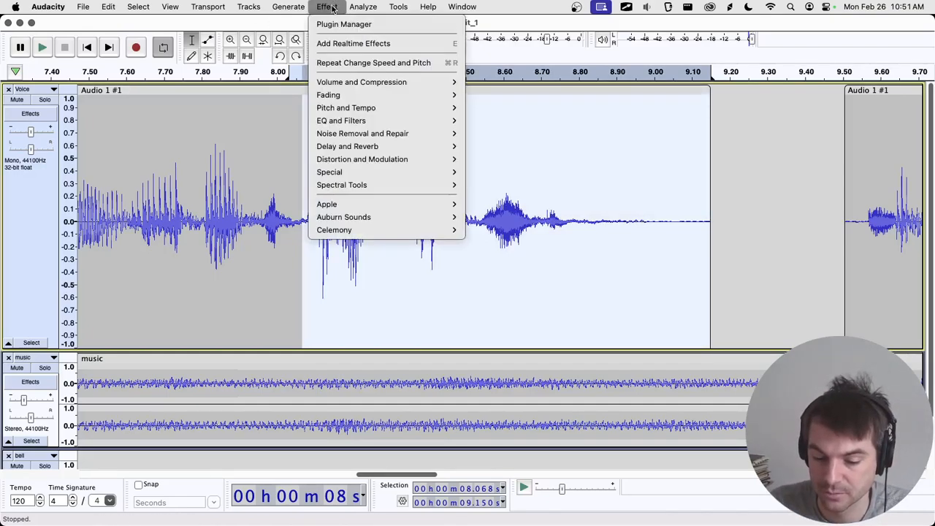
mouse_move(353, 127)
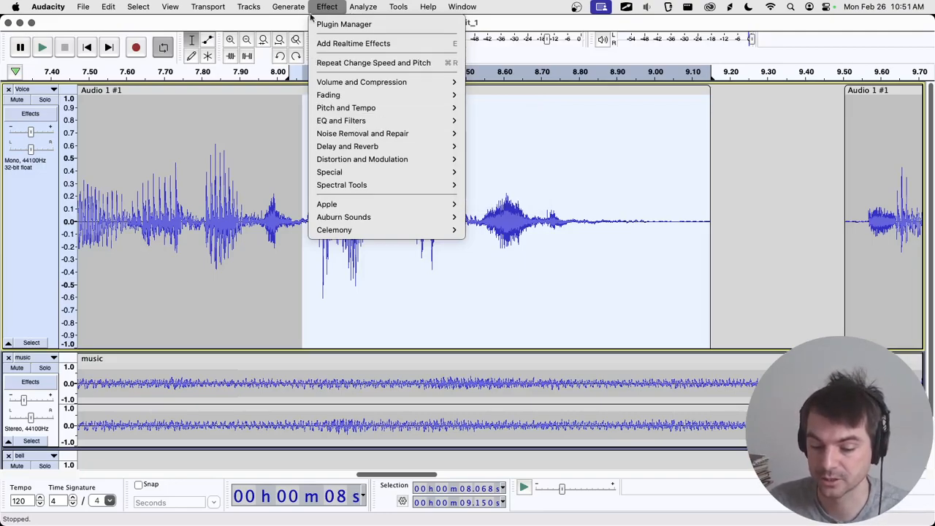
left_click(373, 63)
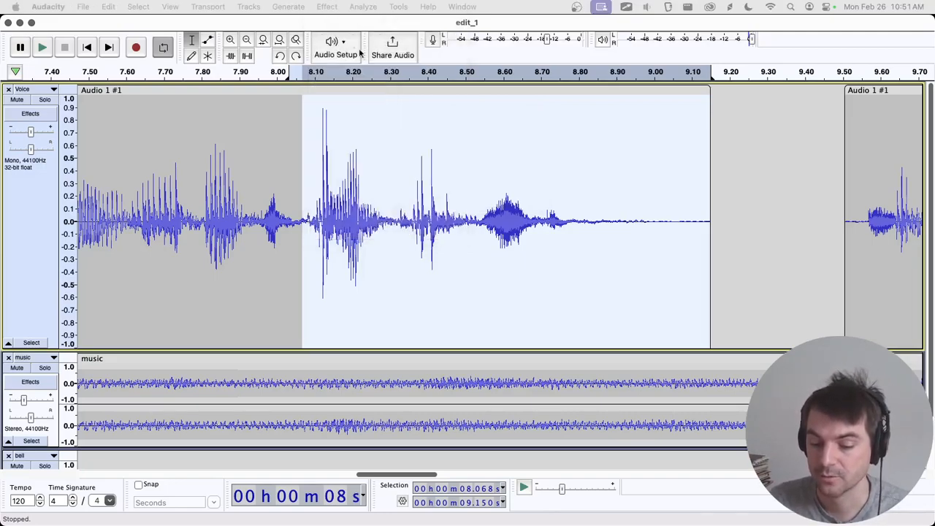
Play the Voice track from about 7.89 s, first with looping on and again with looping off
left_click(246, 40)
left_click(247, 40)
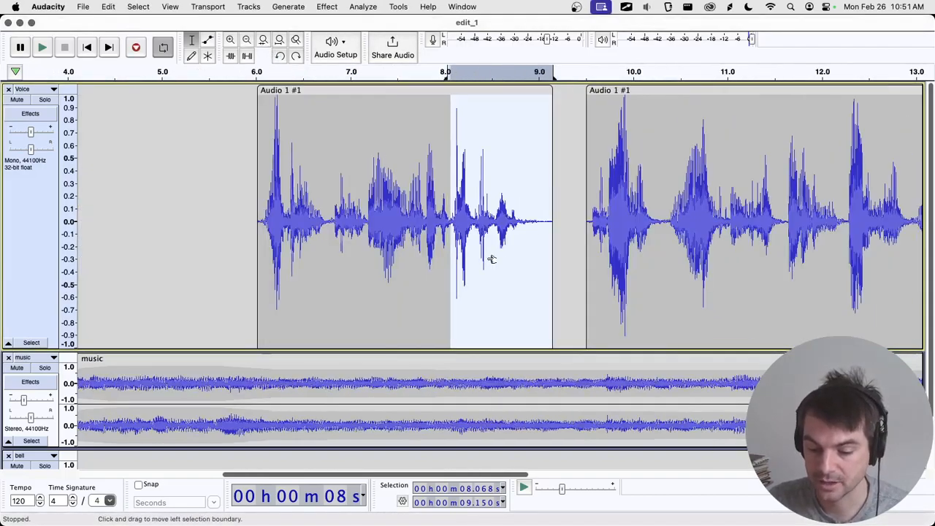
scroll(486, 259, "right", 5)
left_click(258, 173)
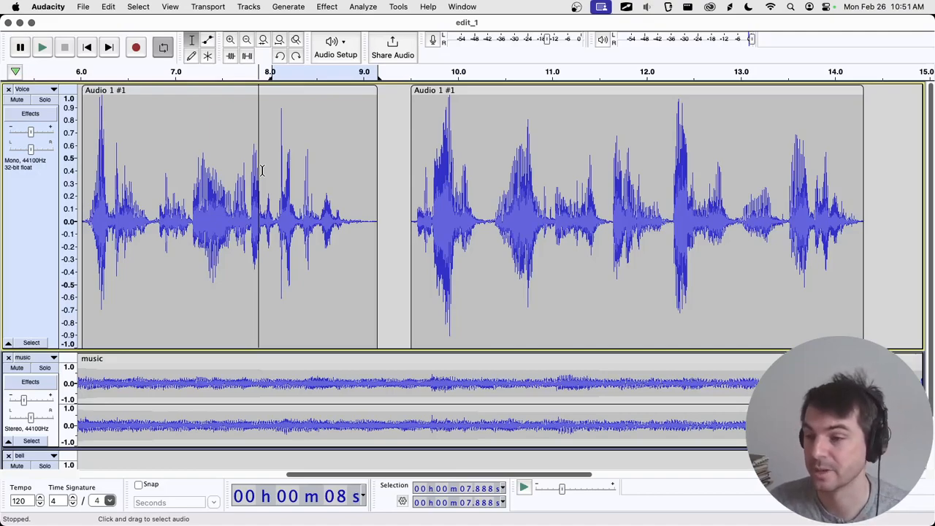
key("space")
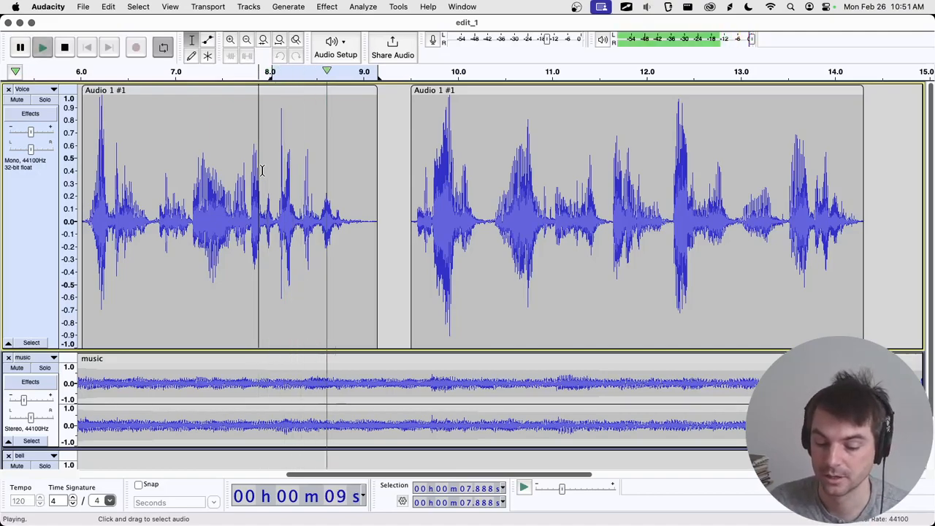
key("space")
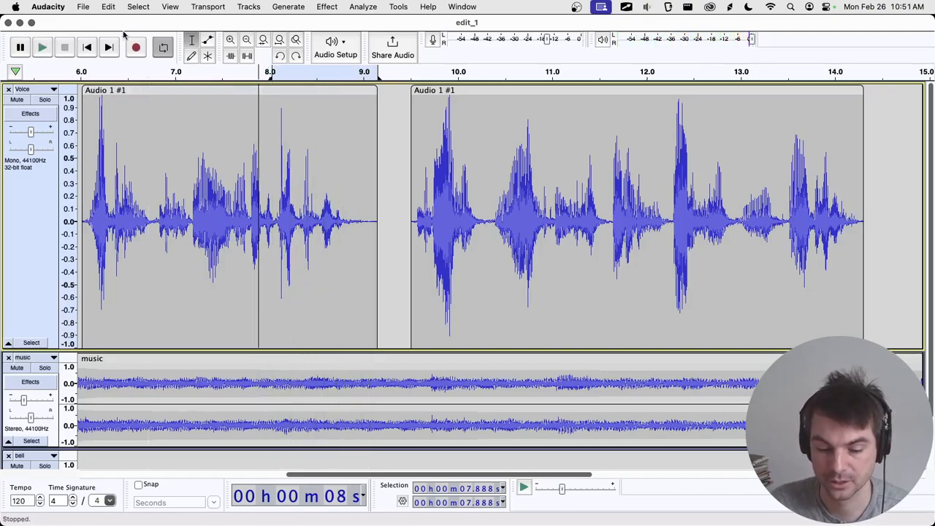
key("space")
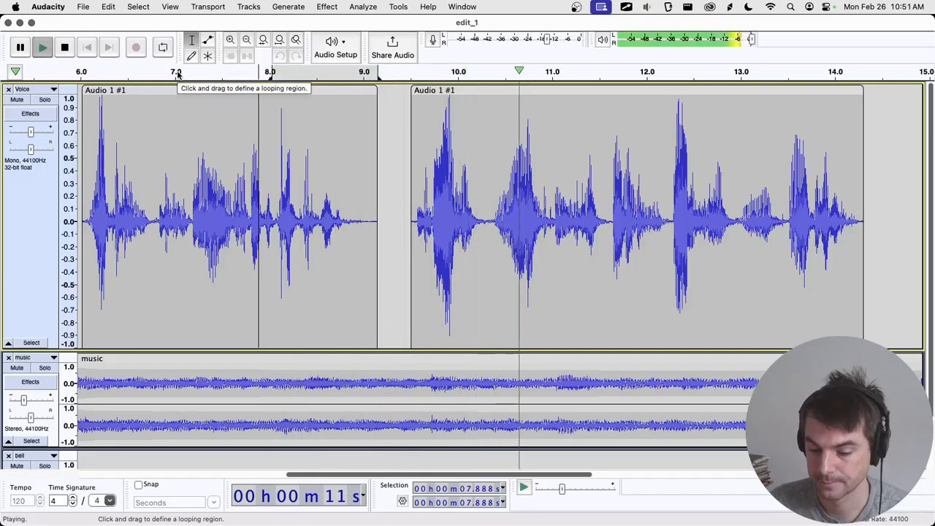
key("space")
Try to loop playback of the second Voice clip by selecting the clip and enabling looping
double_click(497, 138)
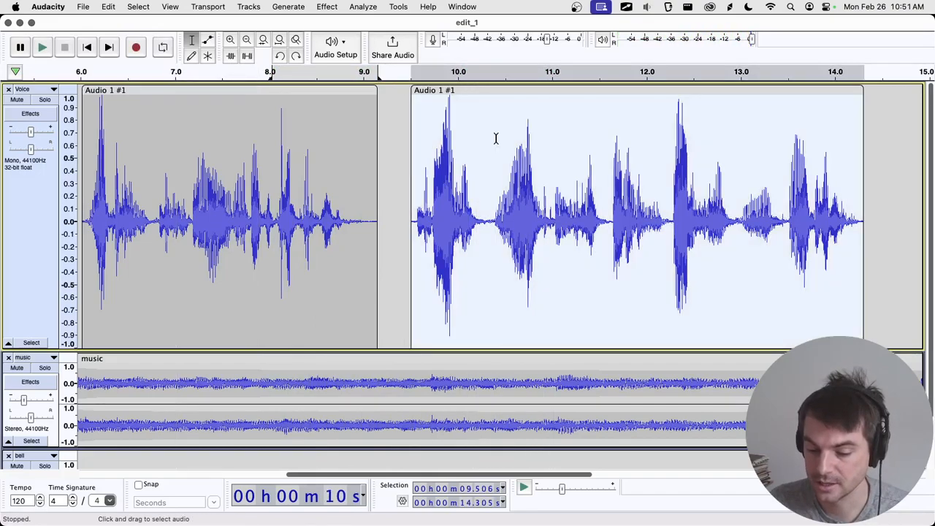
left_click(163, 47)
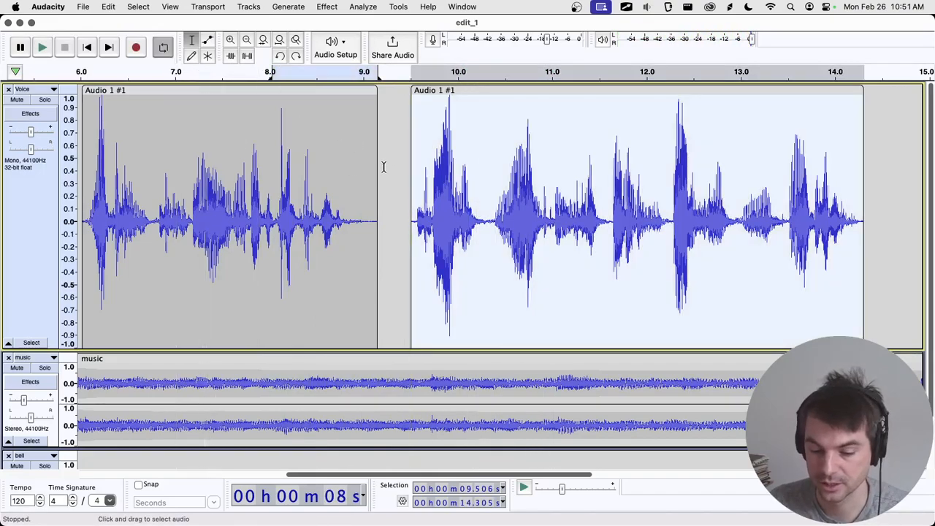
mouse_move(411, 138)
left_mouse_down()
mouse_move(422, 139)
mouse_move(413, 139)
left_mouse_up()
key("space")
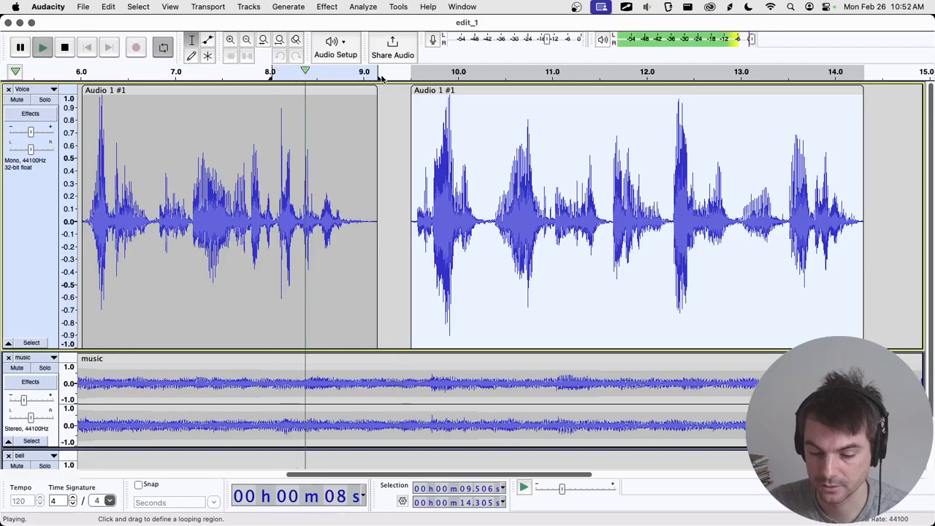
left_click(163, 47)
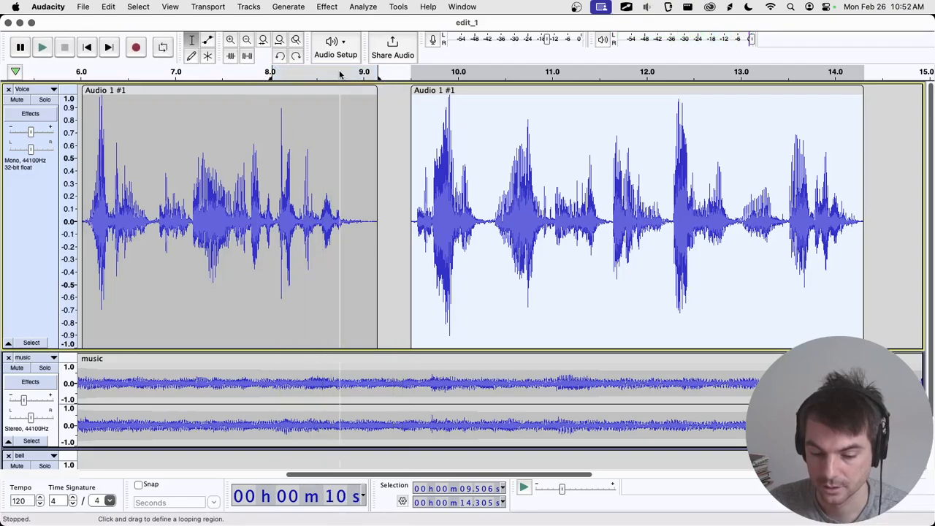
left_click(447, 117)
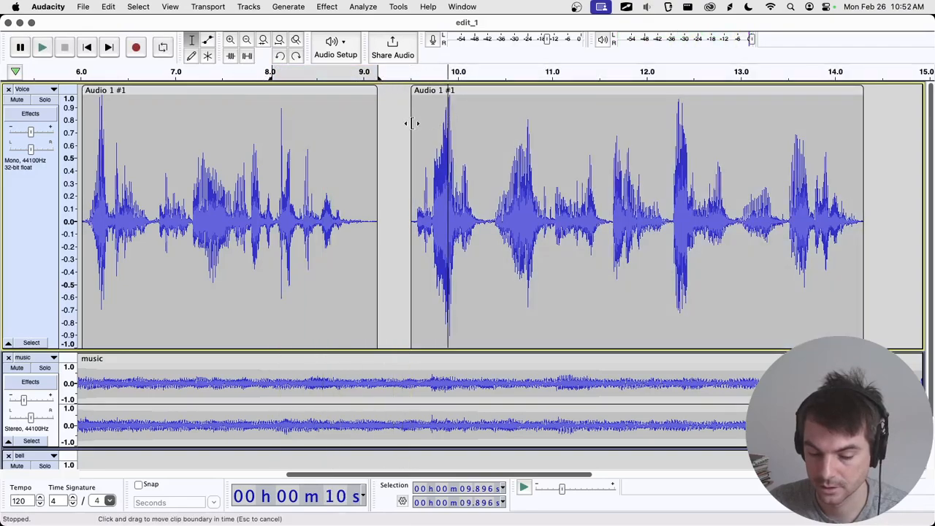
left_click_drag(414, 127, 610, 142)
Select the second Voice clip, enable looping over its full length from about 9.5 to 14.3 s, and play it briefly
double_click(592, 140)
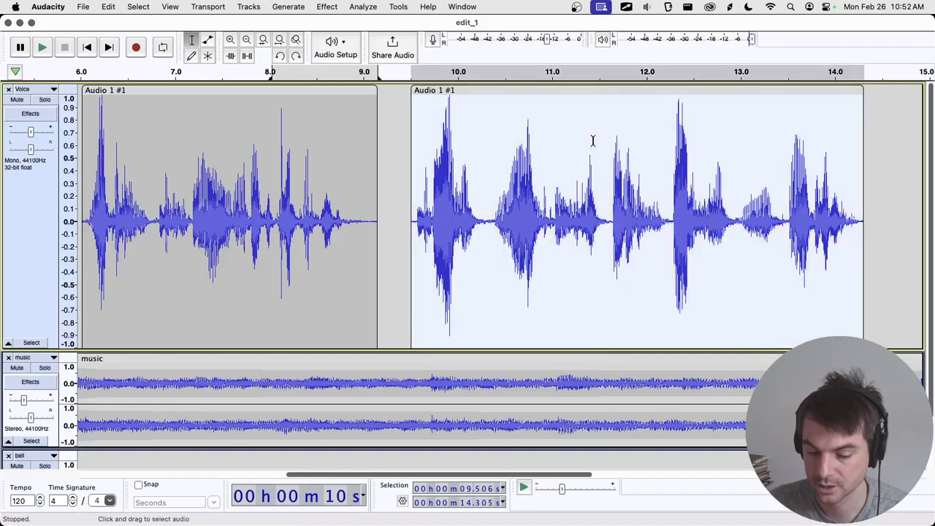
left_click(266, 40)
left_click(249, 41)
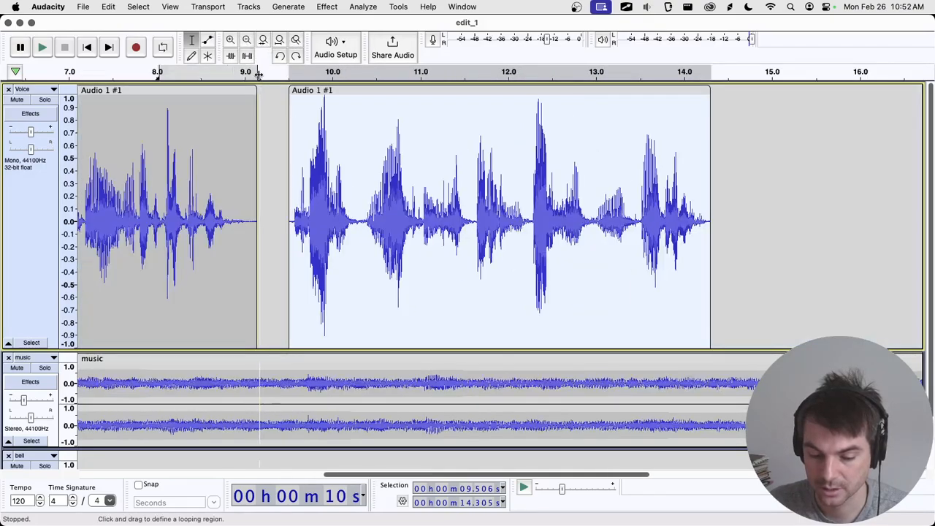
left_click(163, 50)
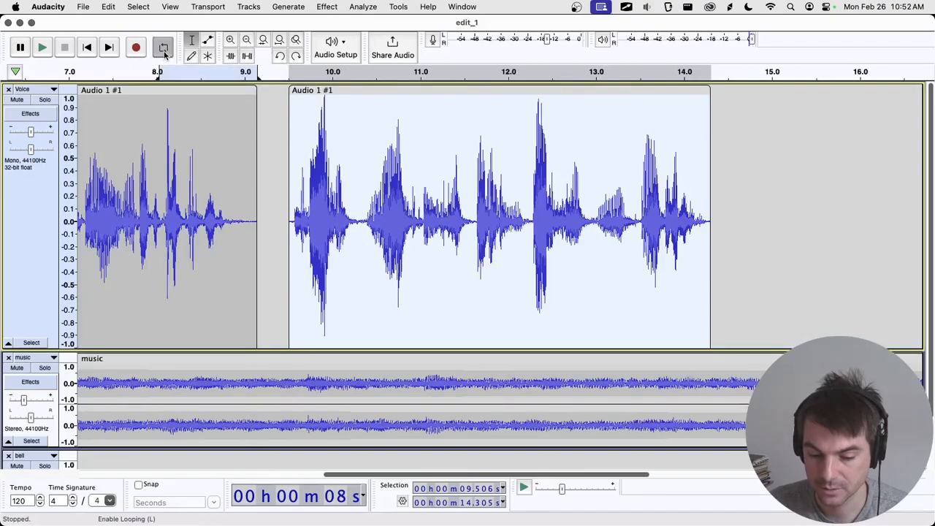
left_click_drag(259, 73, 712, 80)
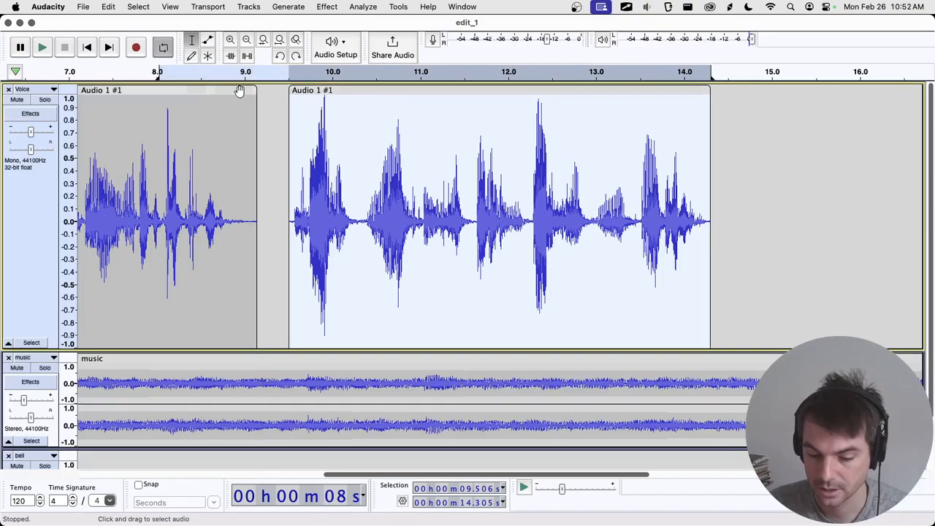
left_click_drag(158, 73, 289, 76)
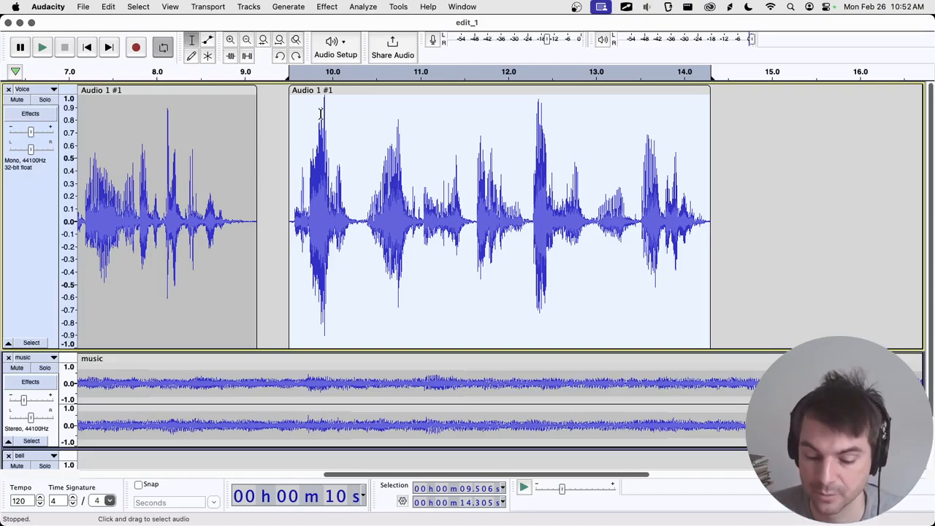
key("space")
key("space")
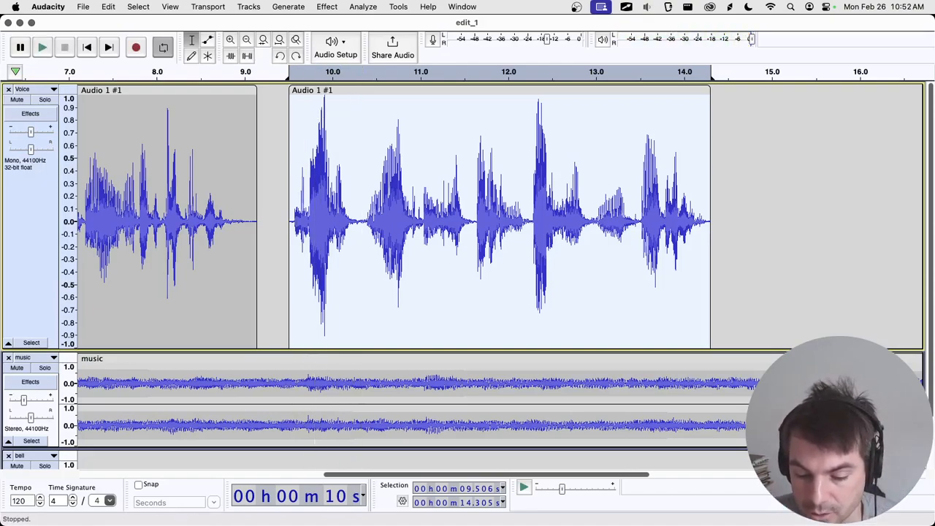
Open Graphic EQ for the selected Voice clip, load the Bass Cut factory preset and preview it
left_click(328, 7)
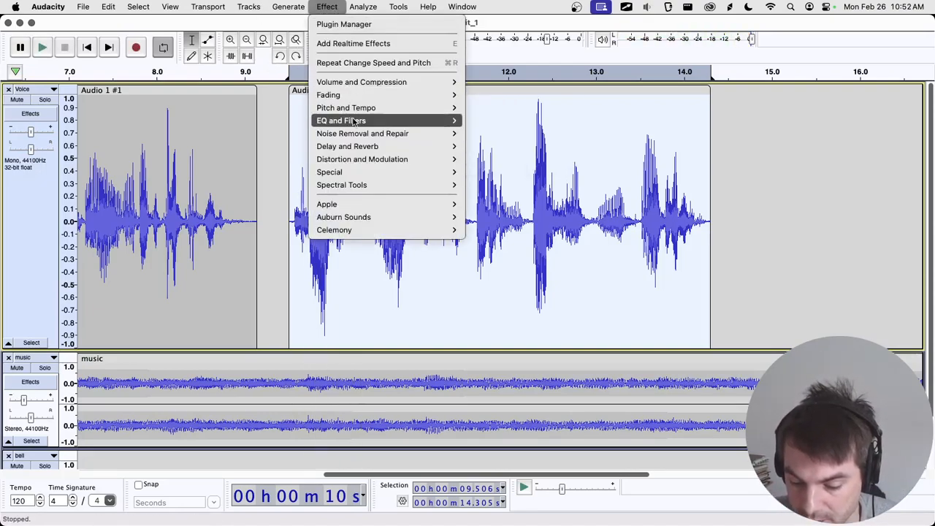
mouse_move(456, 121)
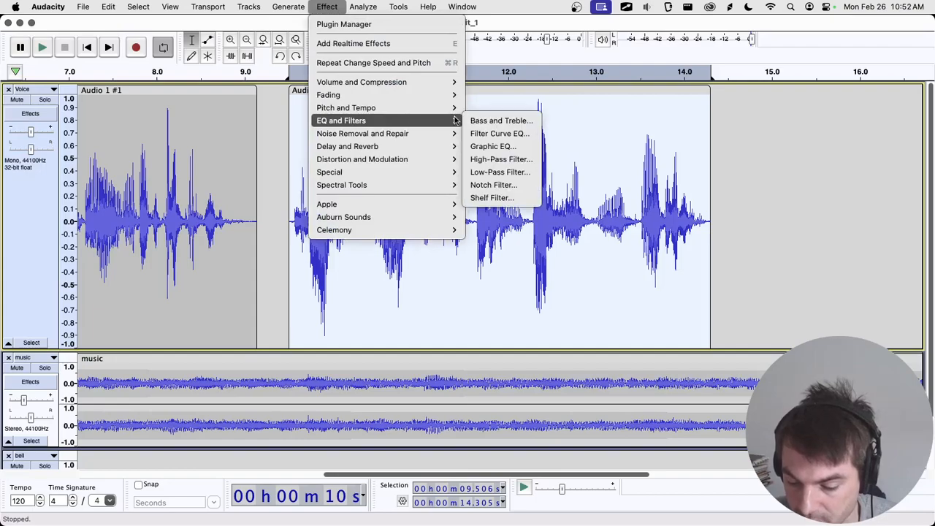
left_click(504, 146)
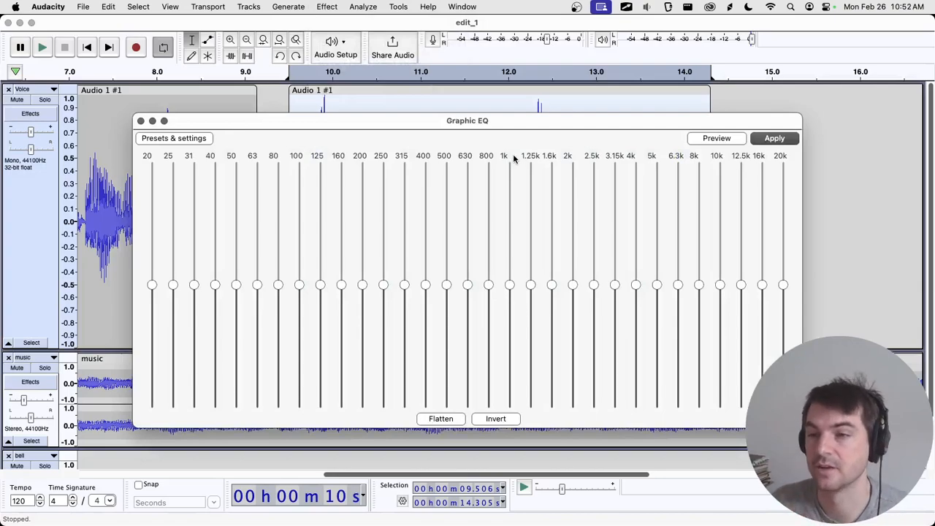
left_click_drag(469, 123, 433, 122)
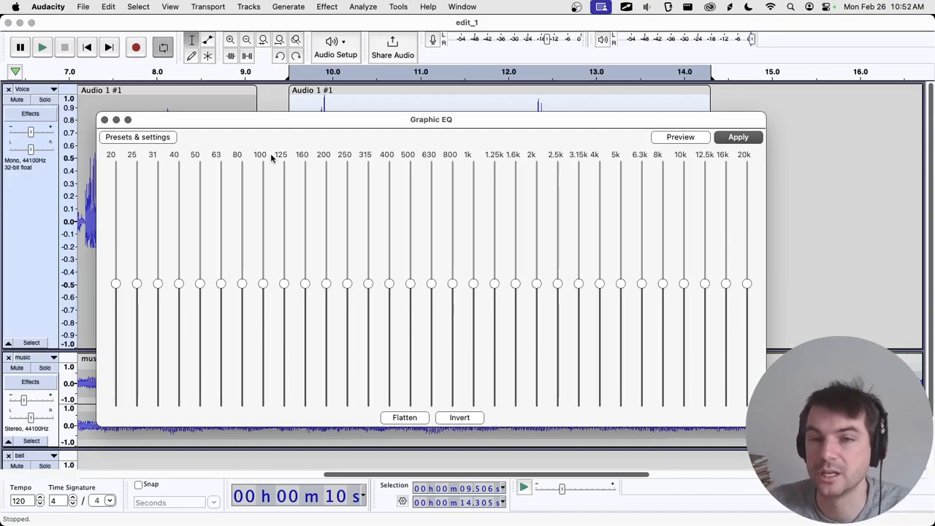
left_click(166, 139)
mouse_move(160, 200)
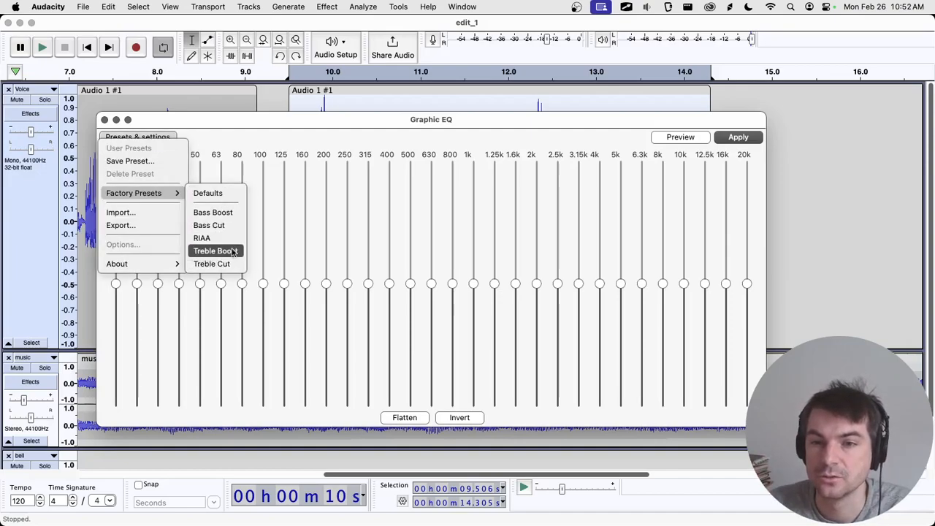
left_click(240, 225)
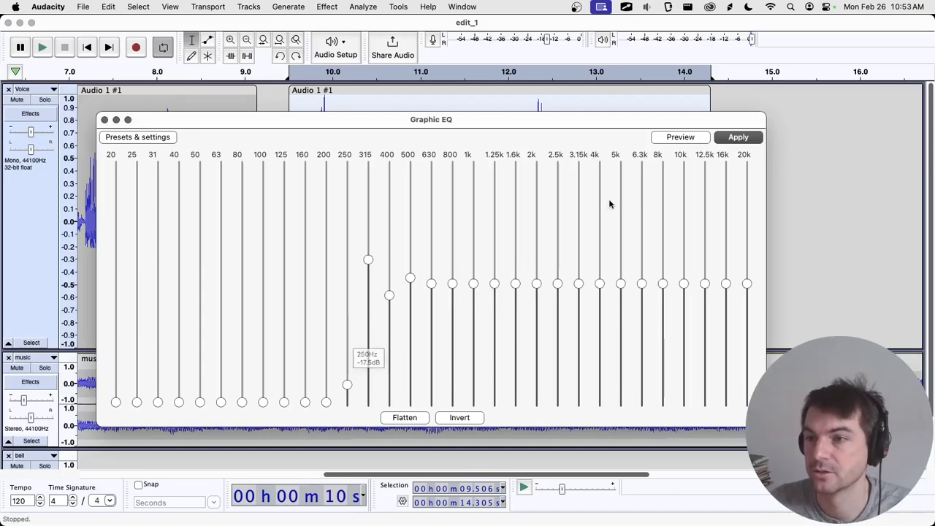
left_click(678, 140)
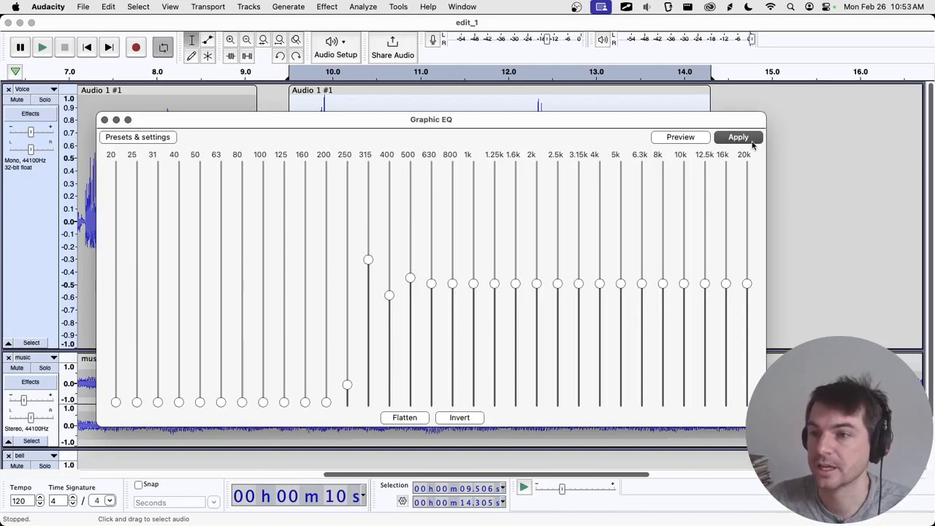
Load the RIAA factory preset in the Graphic EQ and preview it on the voice
left_click(173, 136)
mouse_move(166, 193)
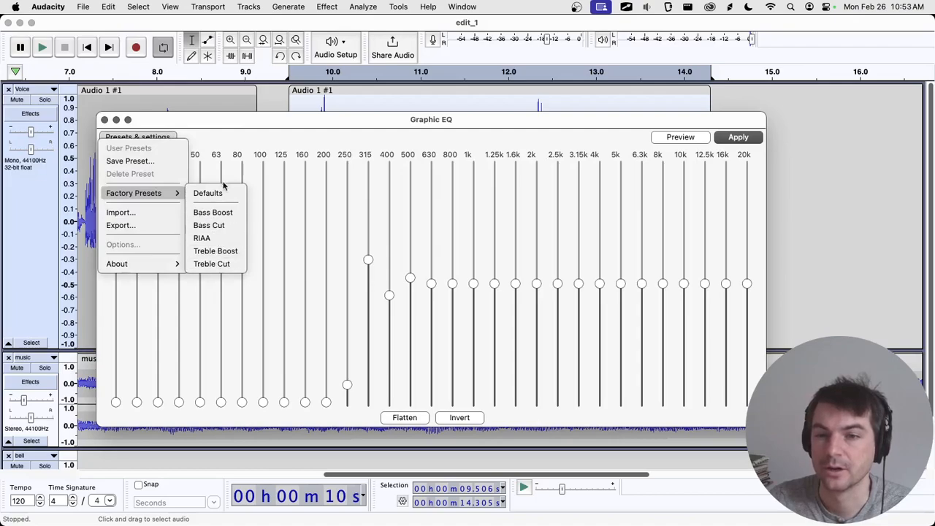
left_click(202, 239)
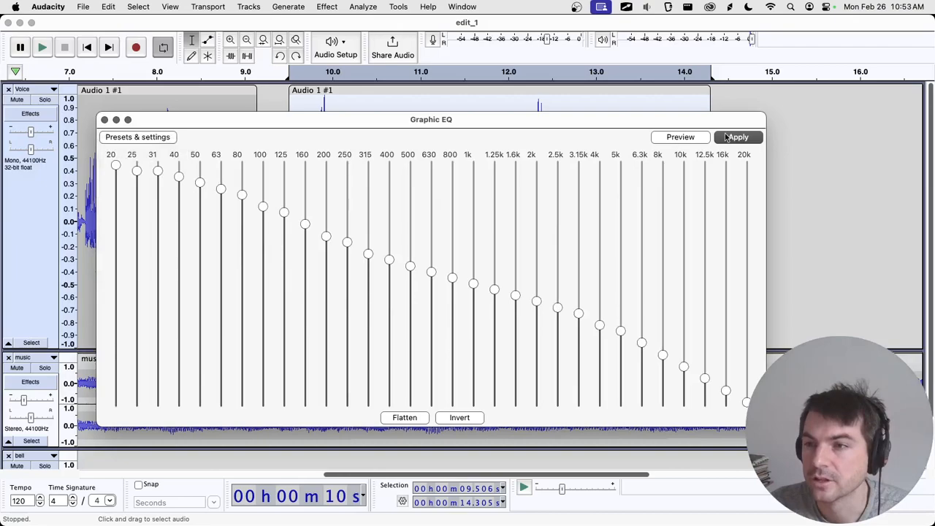
left_click(665, 136)
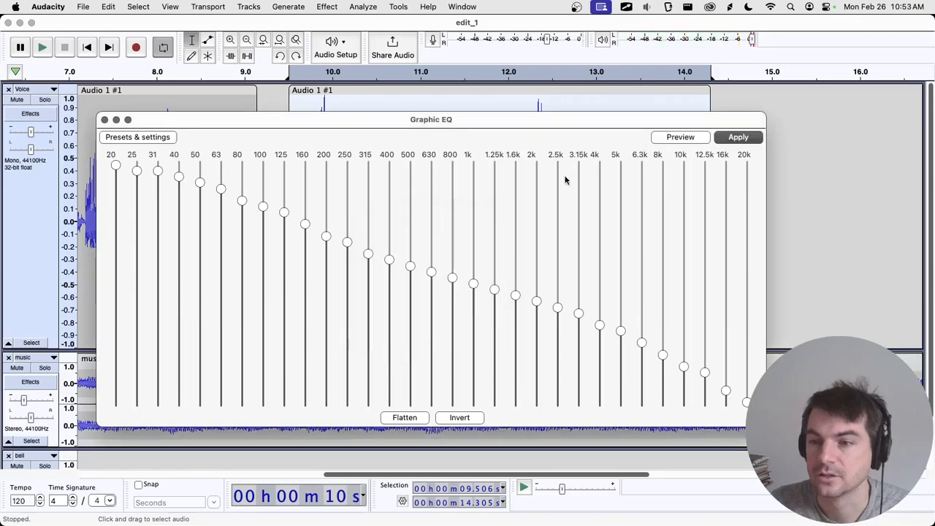
mouse_move(565, 180)
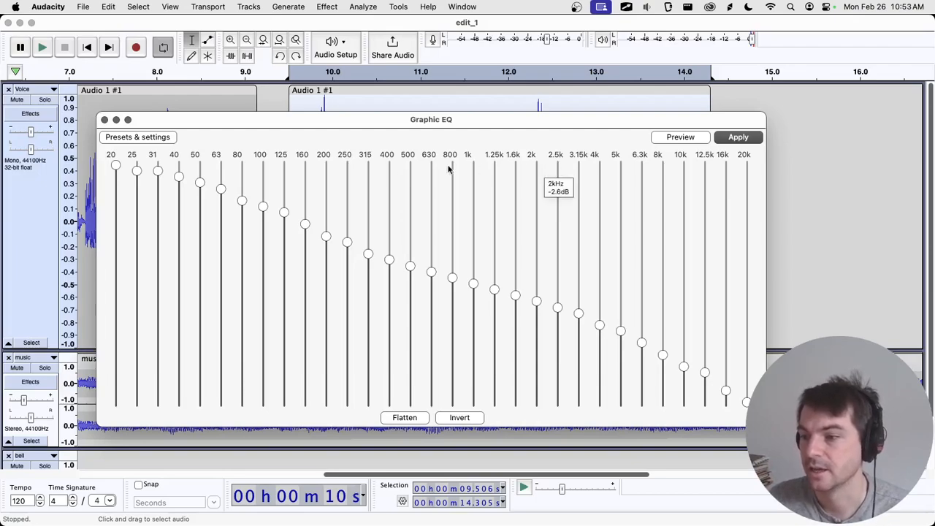
Apply the Bass Cut factory preset to the second Voice clip and play the track from about 8.66 s
left_click(133, 138)
mouse_move(150, 194)
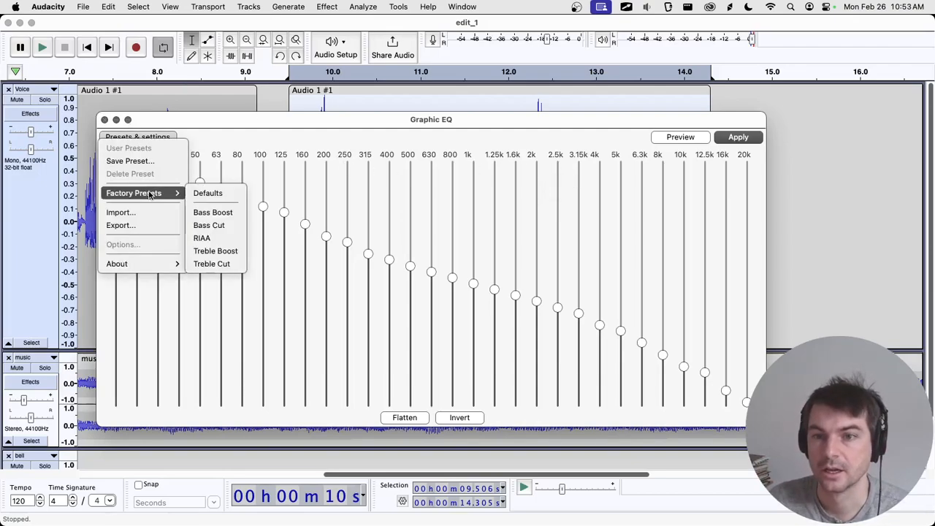
left_click(214, 225)
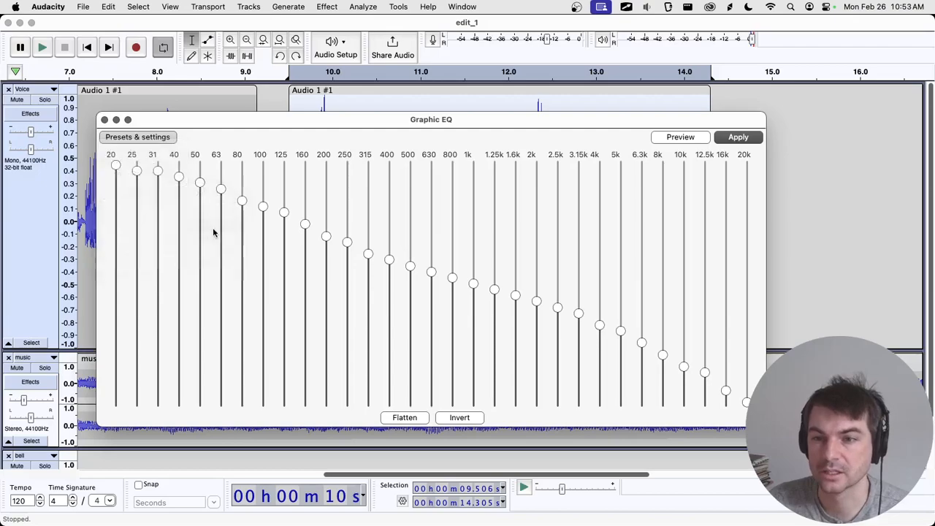
left_click(741, 138)
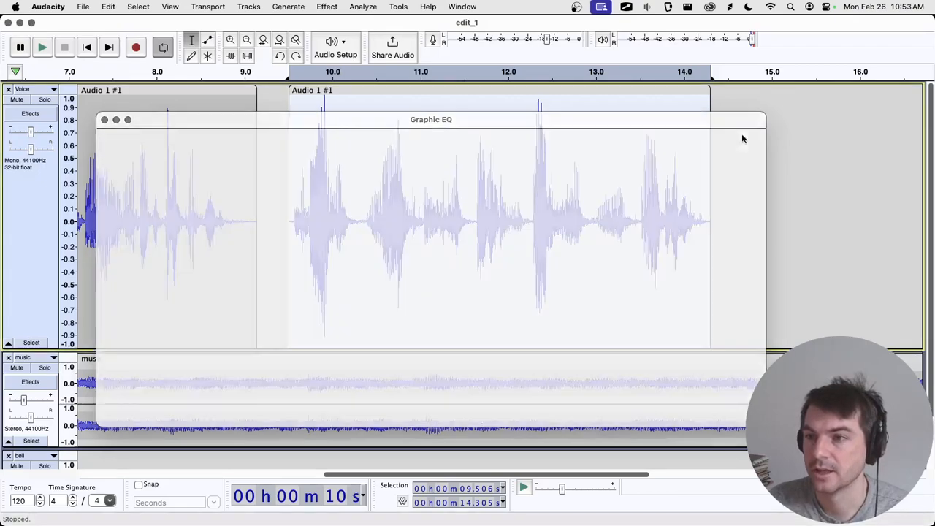
left_click(215, 212)
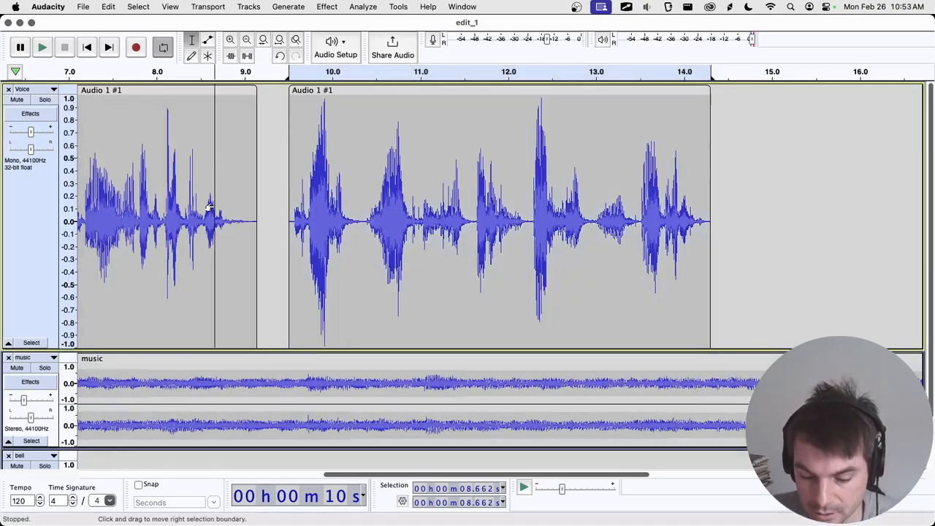
key("space")
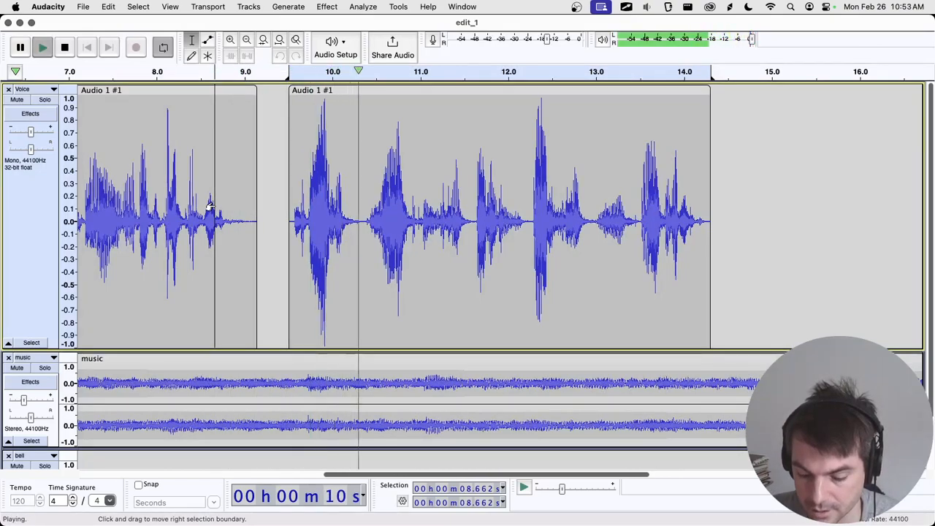
Stop playback and select the end of the first Voice clip, from about 8.06 to 9.15 s
key("space")
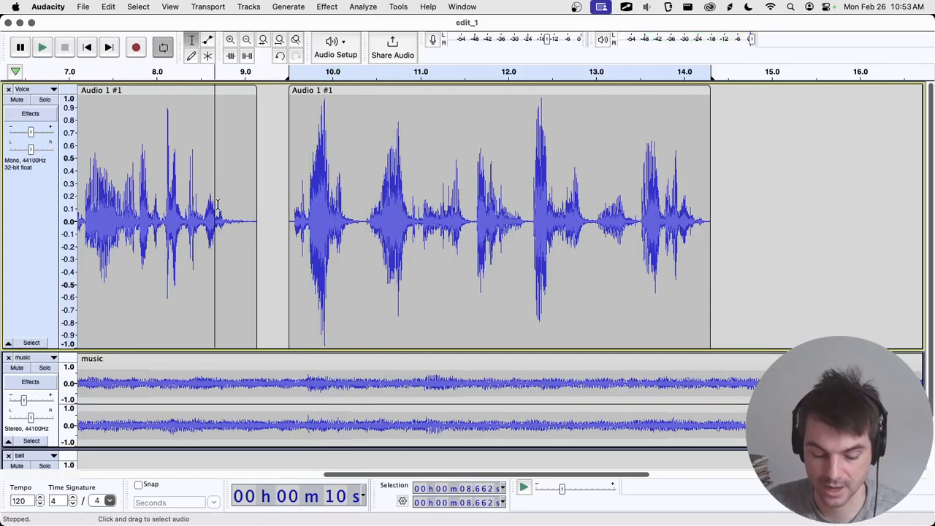
scroll(319, 208, "left", 6)
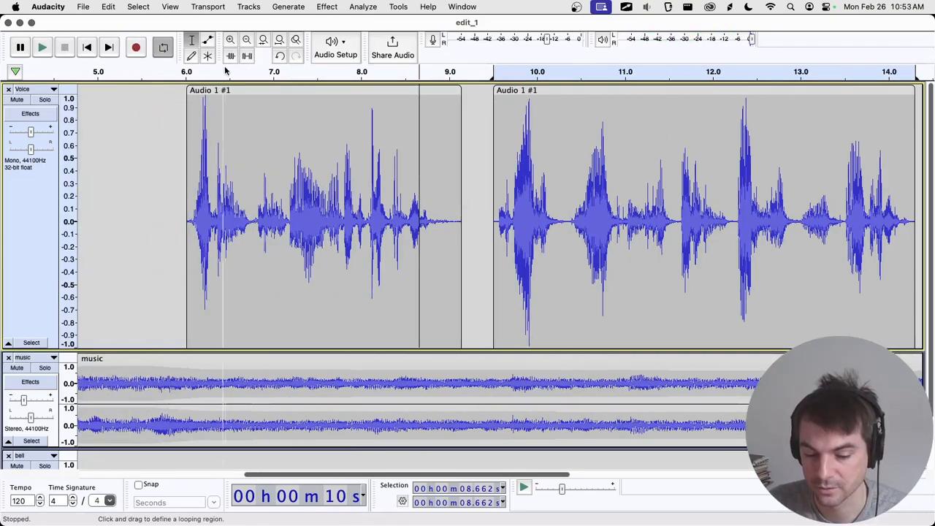
left_click(230, 40)
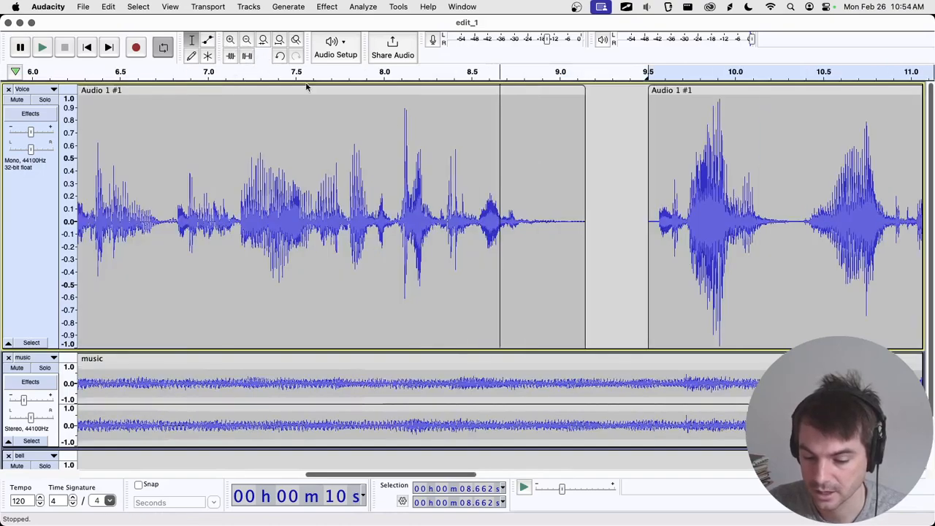
left_click_drag(387, 215, 584, 230)
left_click(455, 219)
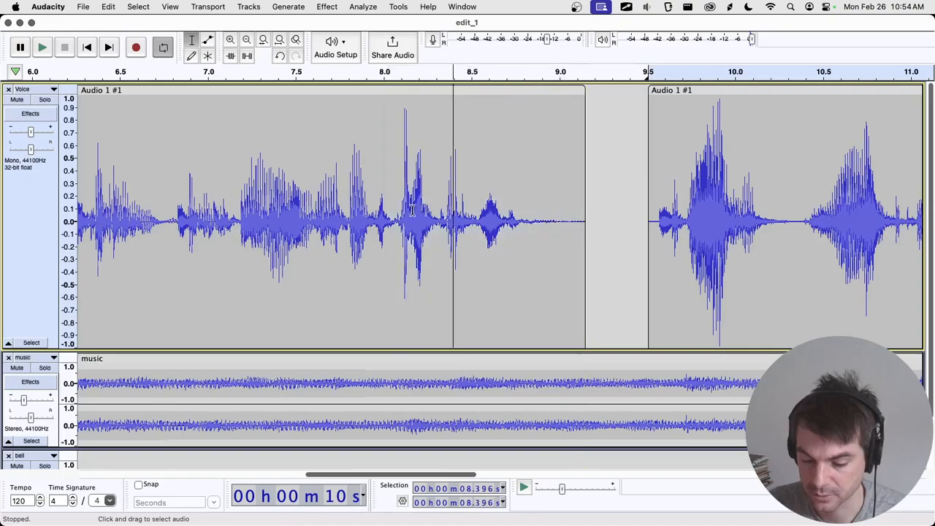
left_click_drag(395, 215, 580, 224)
key("space")
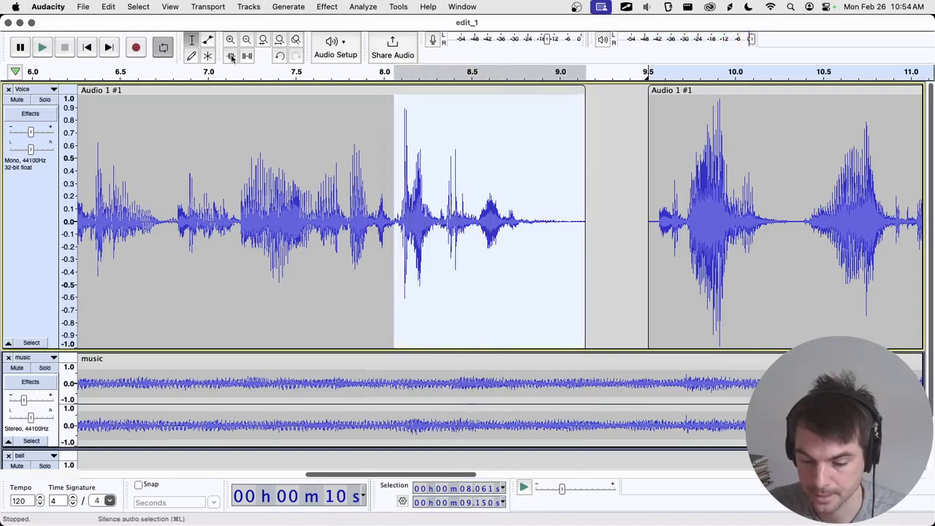
Set the loop region to the selected 8.061 to 9.150 s passage and reduce the Voice track's height
left_click(164, 49)
right_click(411, 78)
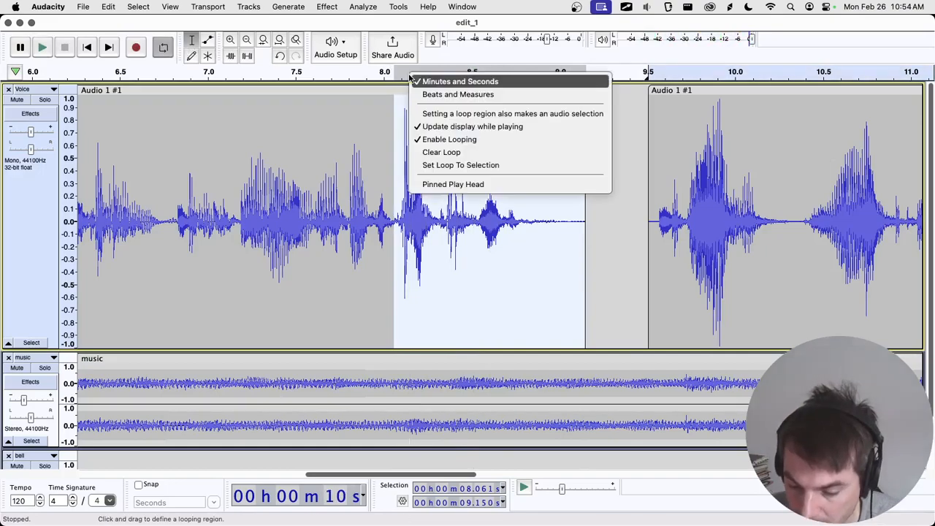
left_click(458, 165)
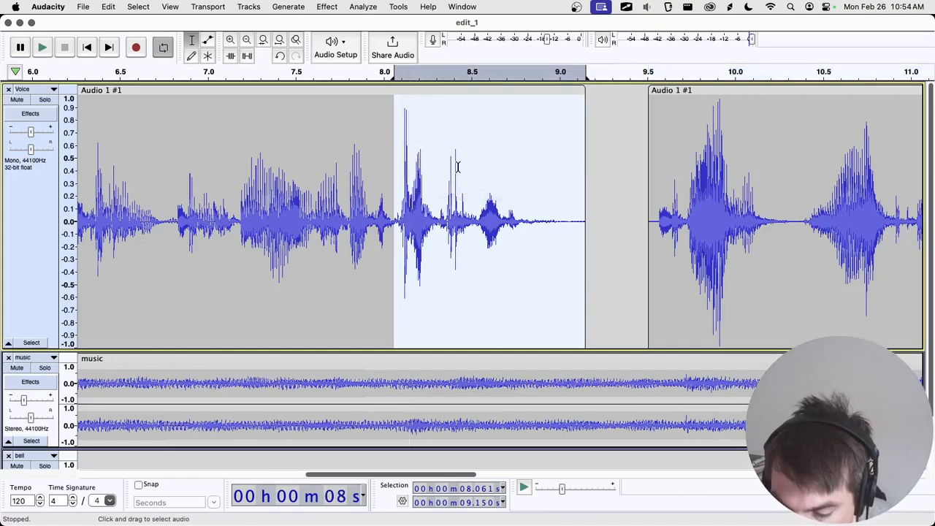
left_click(231, 41)
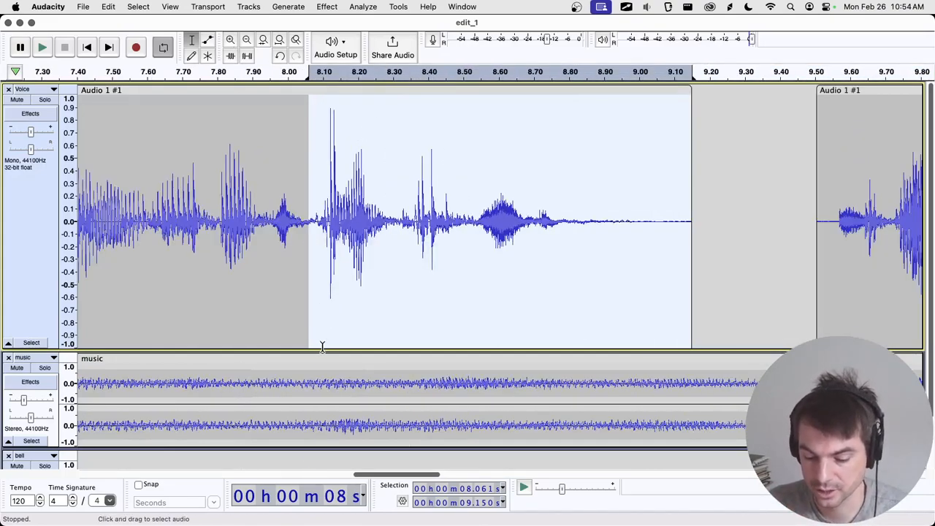
left_click_drag(322, 349, 323, 274)
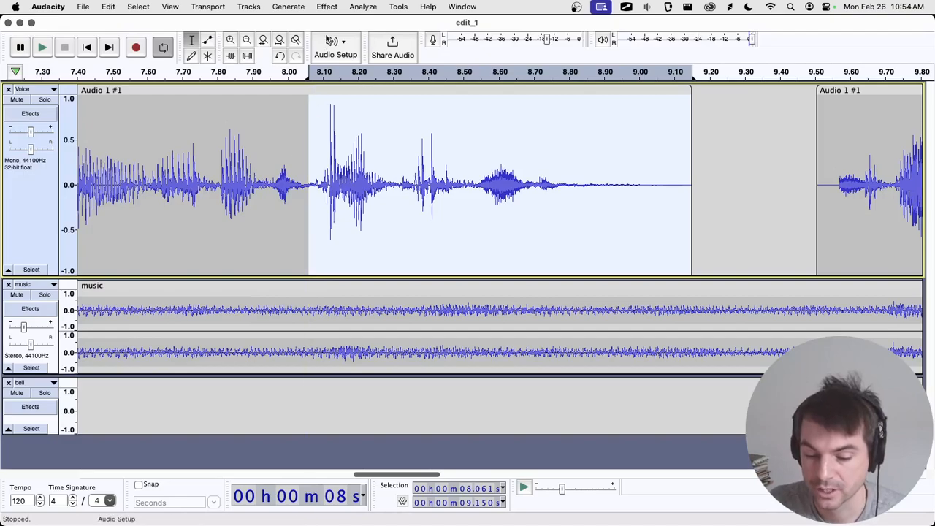
Open the Delay effect for the selected voice passage and preview it with its existing settings
left_click(327, 6)
mouse_move(357, 122)
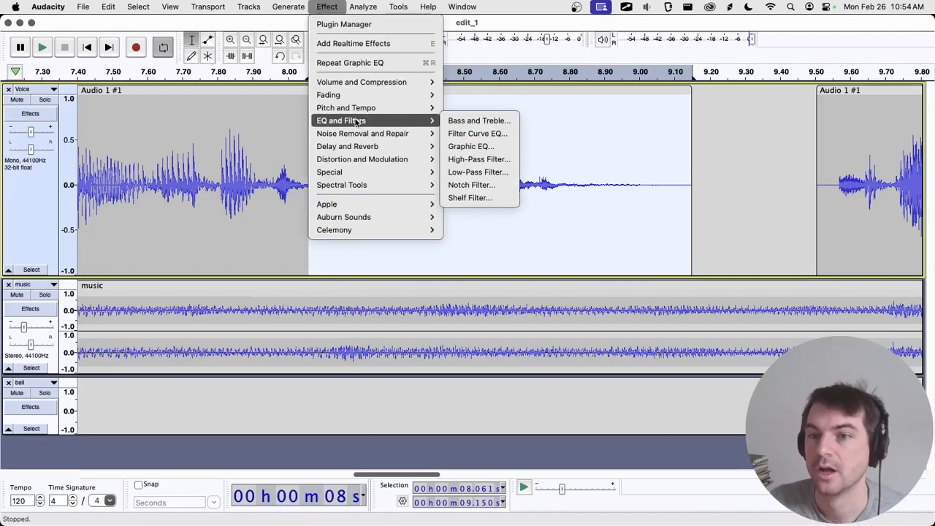
mouse_move(363, 148)
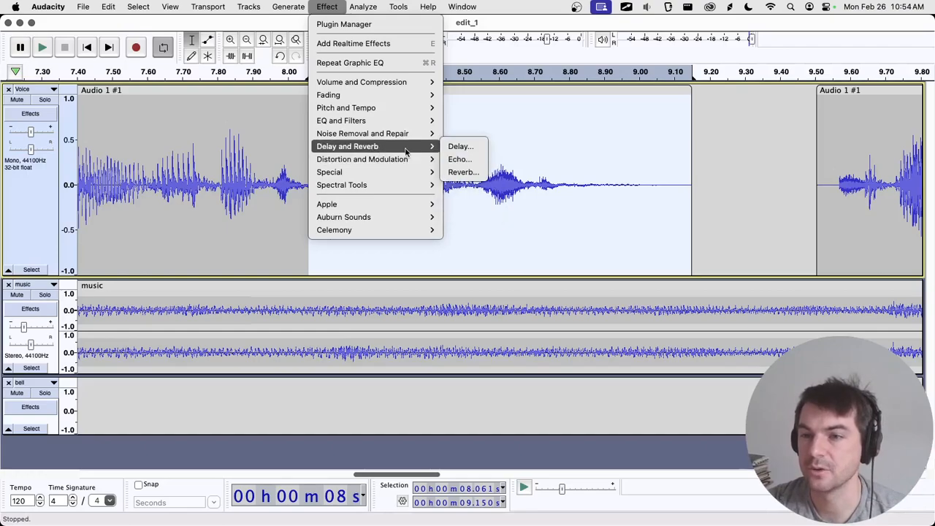
left_click(461, 147)
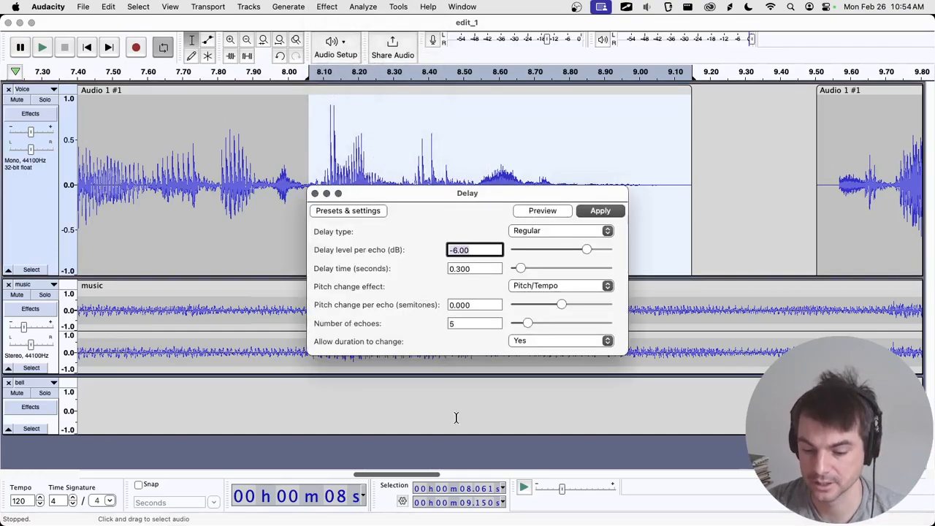
left_click(544, 212)
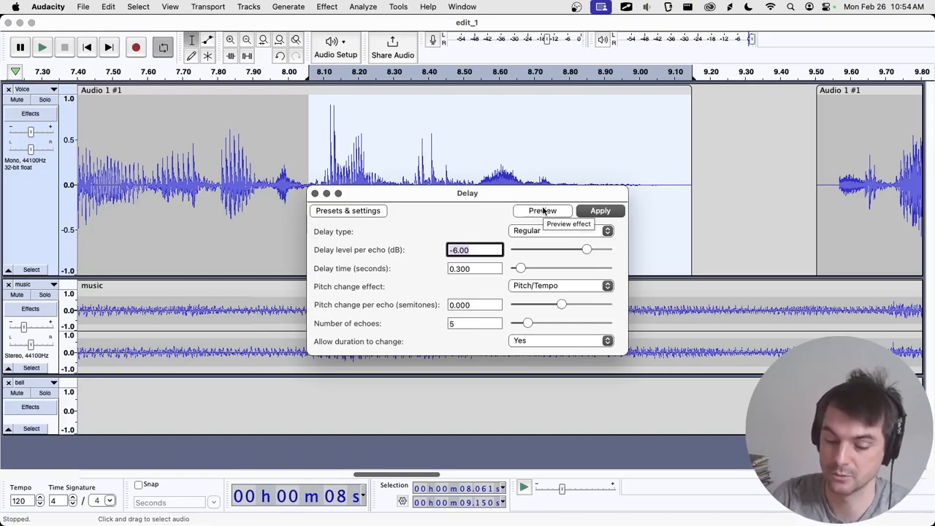
Check the Delay presets, then try to apply the Regular delay directly to the selected Voice passage
left_click(342, 212)
mouse_move(356, 268)
left_click(443, 233)
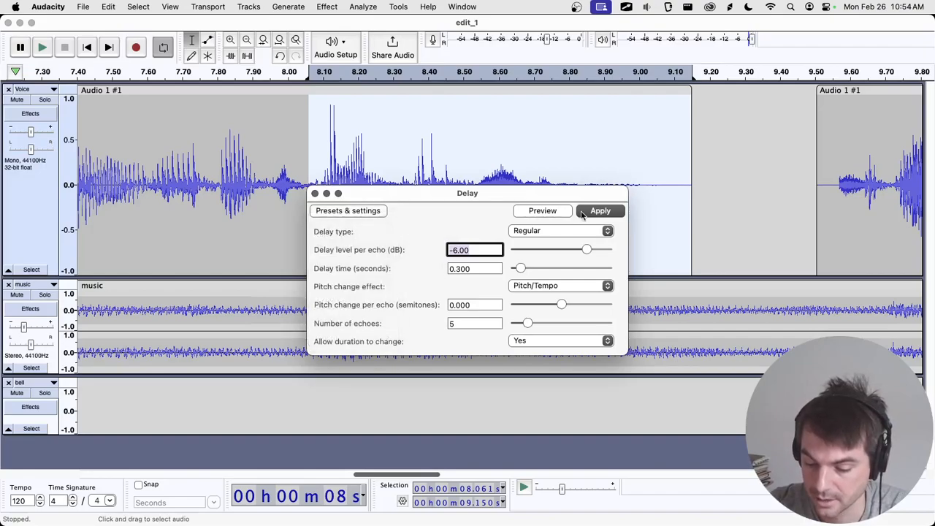
left_click(600, 210)
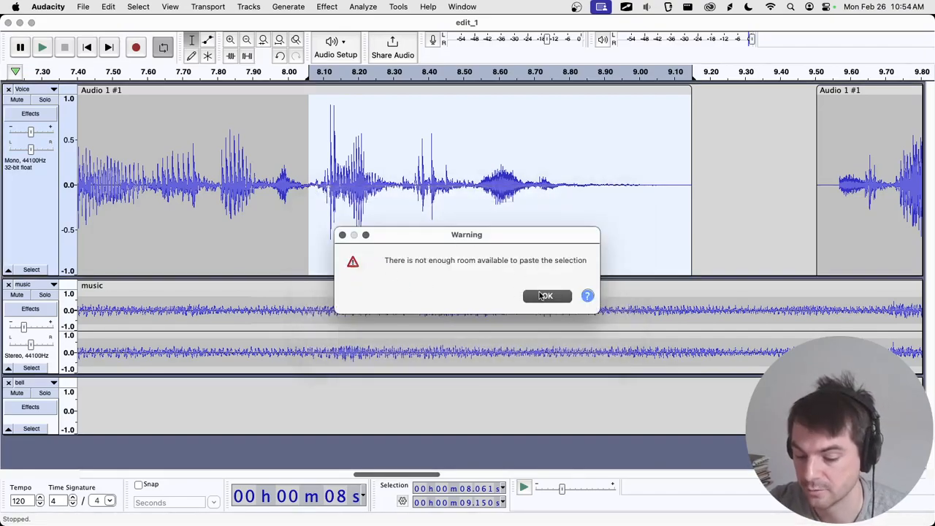
left_click(545, 296)
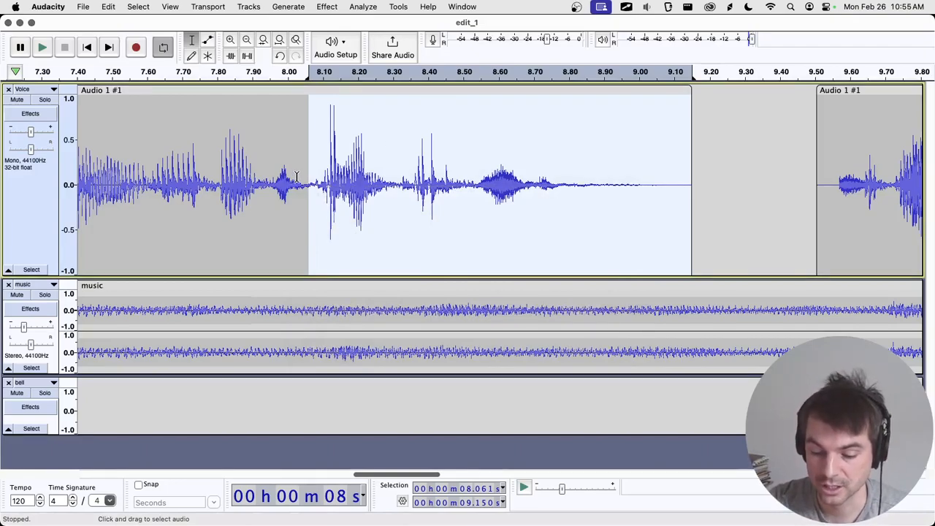
Split the first Voice clip at 8.061 s and add a new mono track to the project
left_click(315, 161)
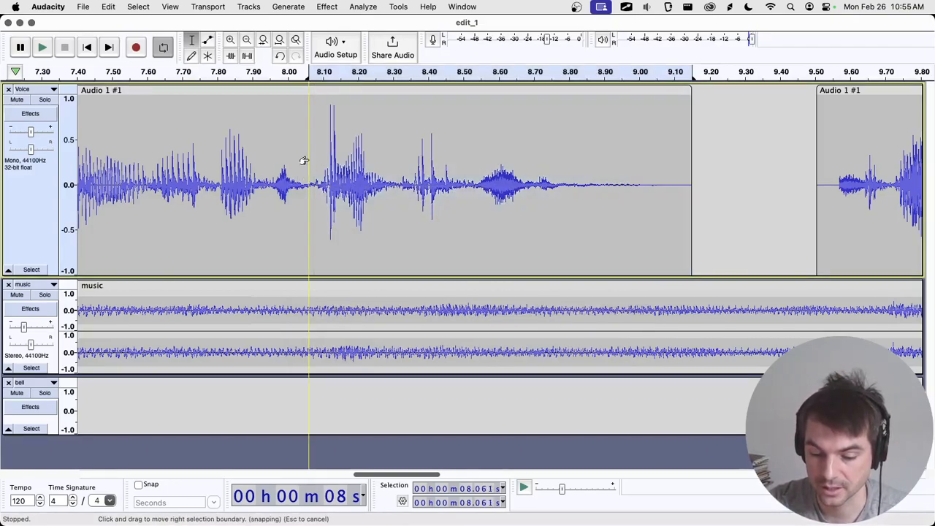
key("super+i")
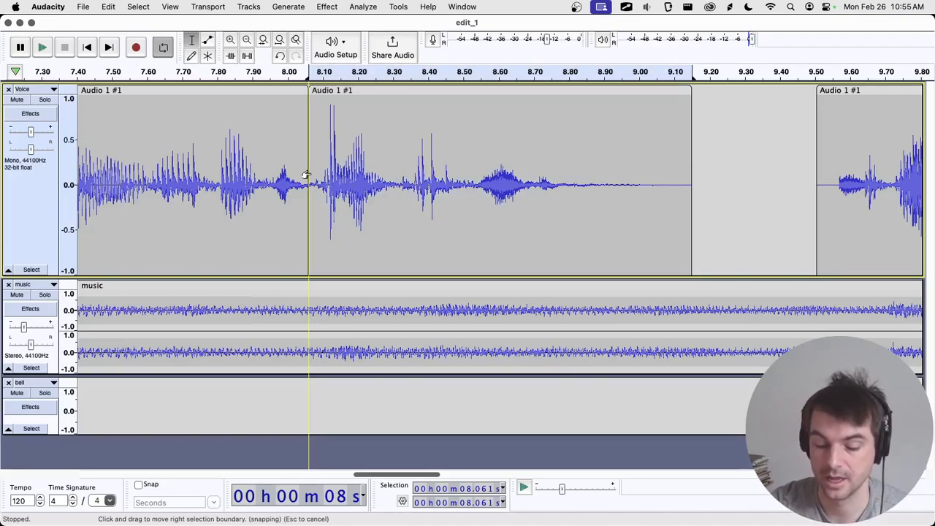
left_click(249, 7)
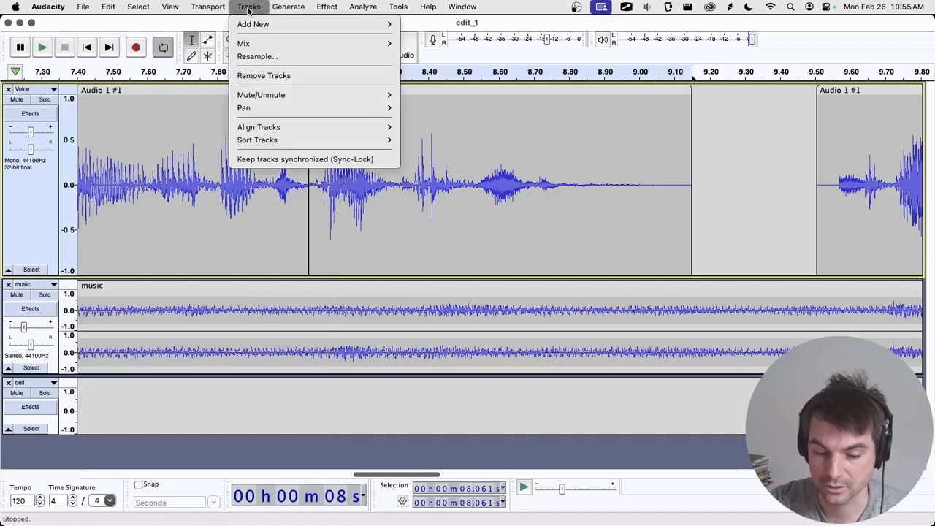
mouse_move(291, 24)
left_click(426, 25)
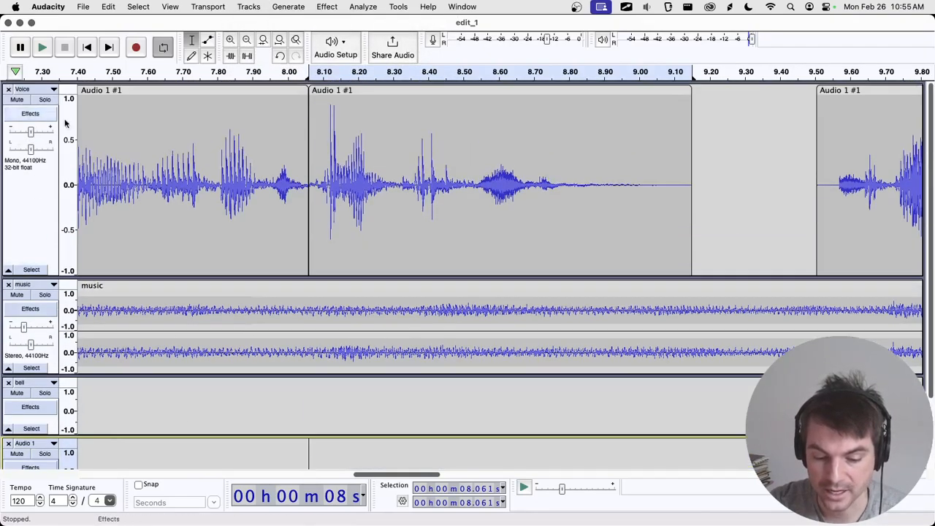
scroll(81, 329, "down", 3)
scroll(86, 350, "up", 3)
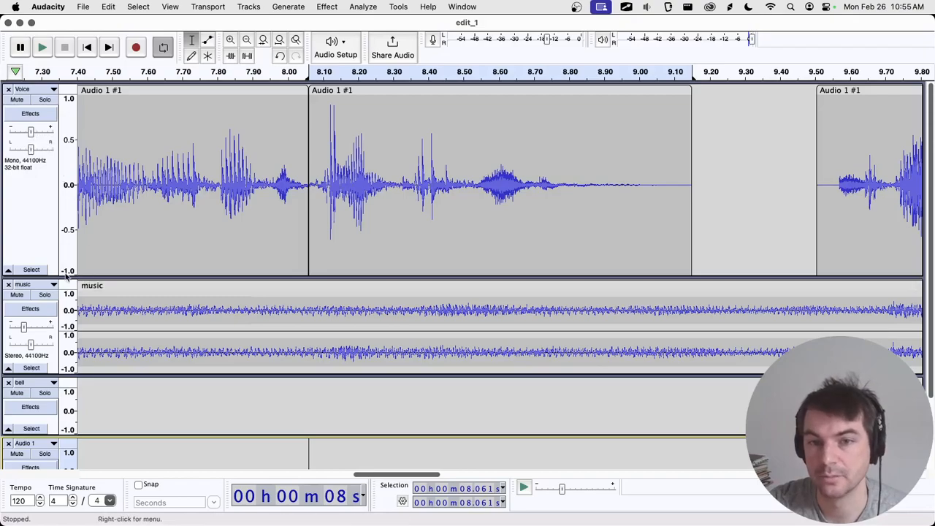
Reorder the new mono track directly below Voice and move the split-off 8.06 to 9.15 s clip onto it
scroll(51, 329, "down", 1)
scroll(54, 438, "down", 1)
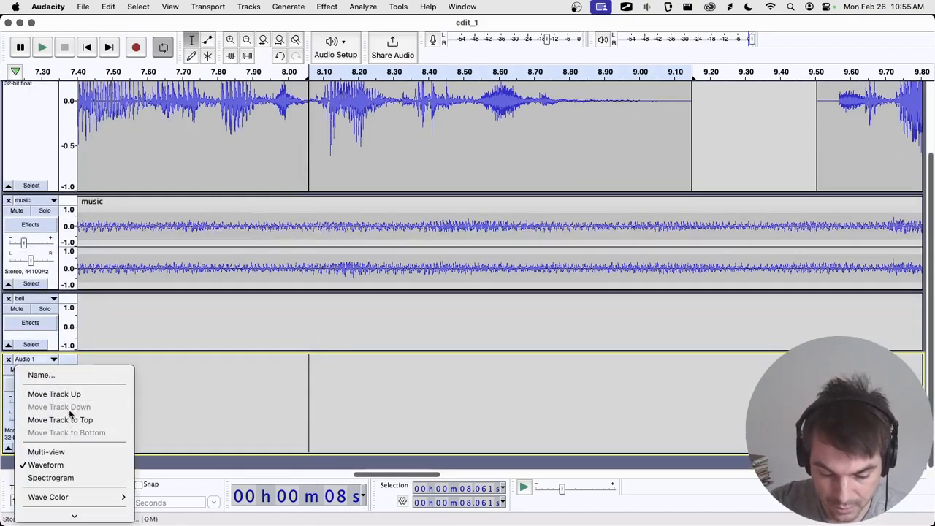
left_click(59, 395)
left_click(33, 299)
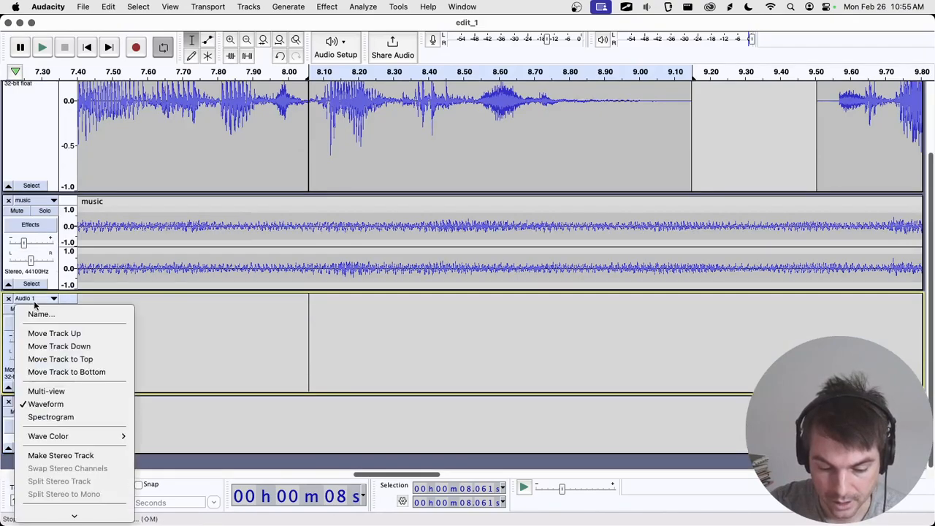
left_click(56, 329)
scroll(235, 386, "up", 3)
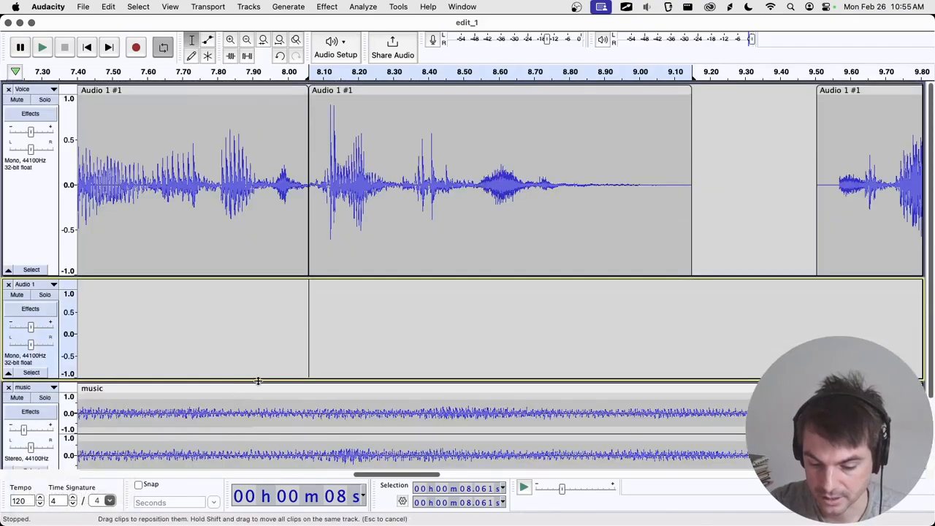
left_click(443, 205)
left_click_drag(393, 88, 392, 346)
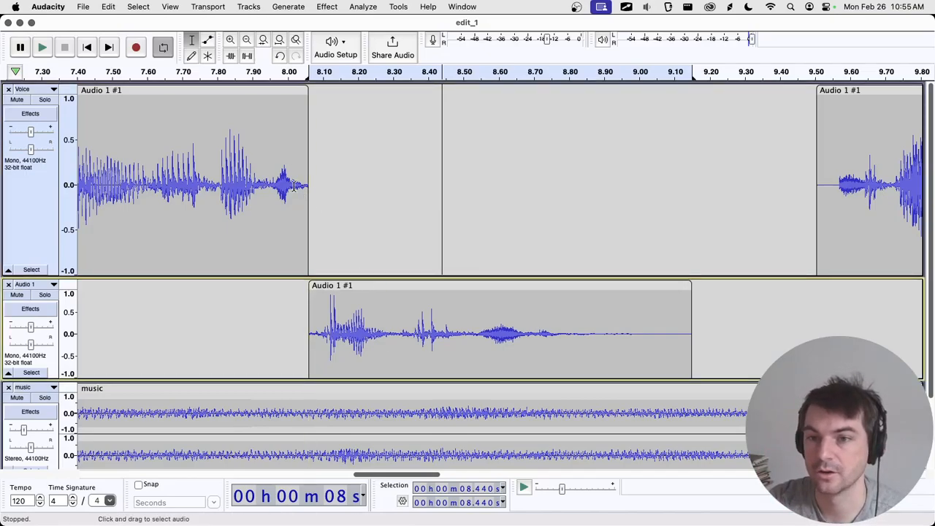
Apply a Regular Delay to the whole Audio 1 clip with -6 dB per echo, 0.3 s delay time and 5 echoes
left_click(351, 288)
double_click(410, 305)
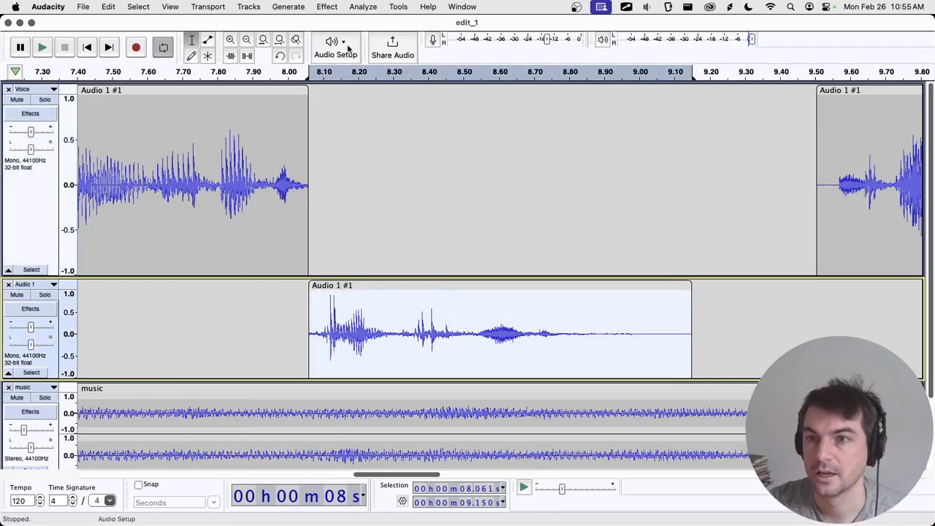
left_click(327, 7)
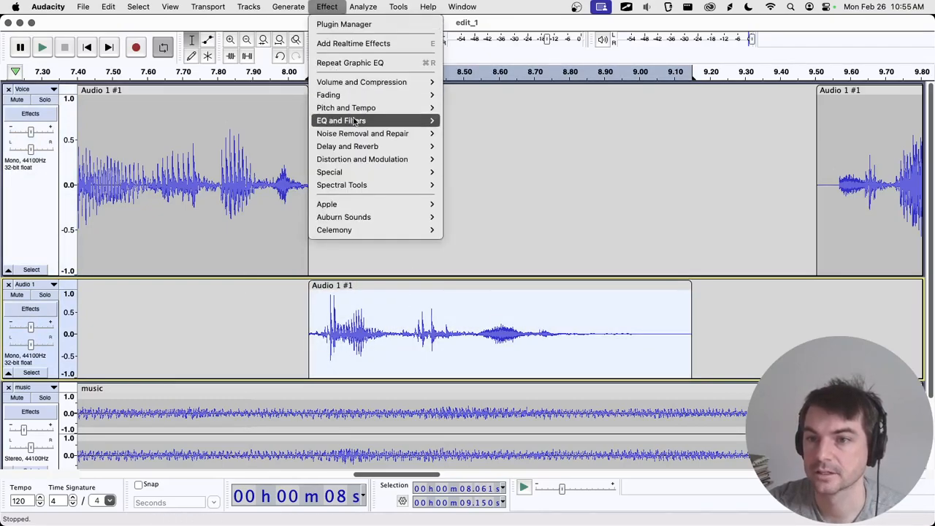
mouse_move(388, 146)
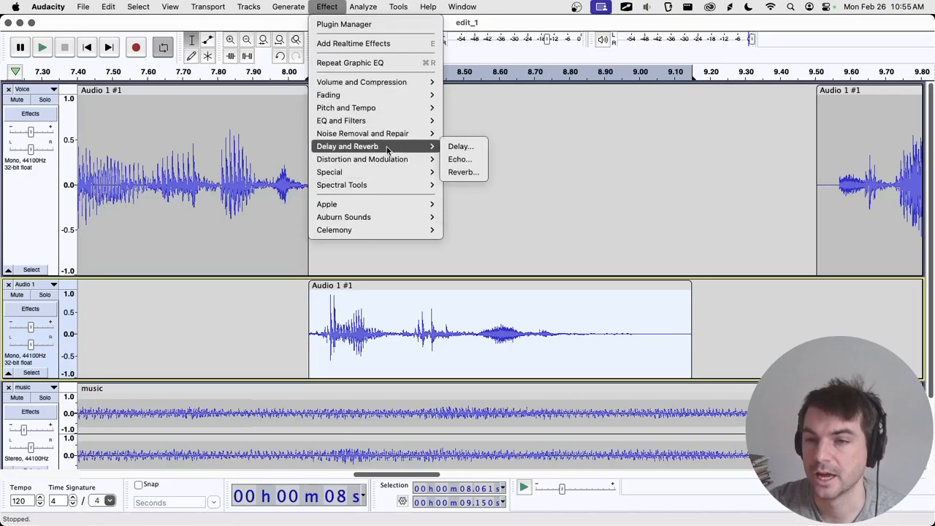
left_click(459, 147)
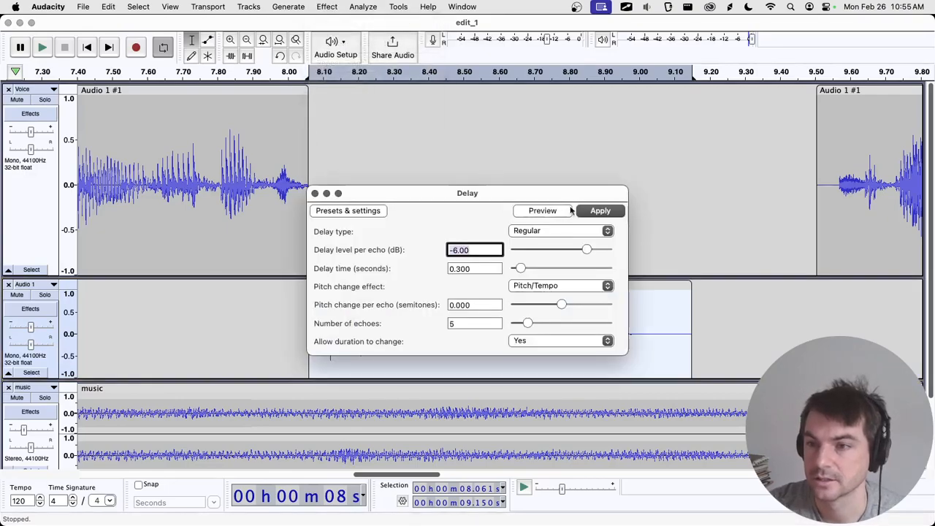
left_click(600, 210)
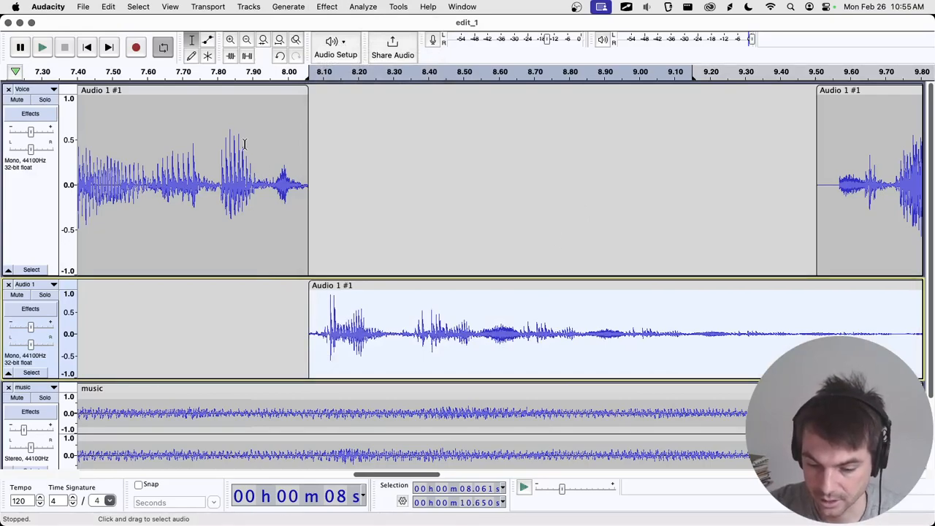
Play the delayed clip, turn off looping and play the transition from about 7.41 s
left_click(230, 40)
left_click(247, 40)
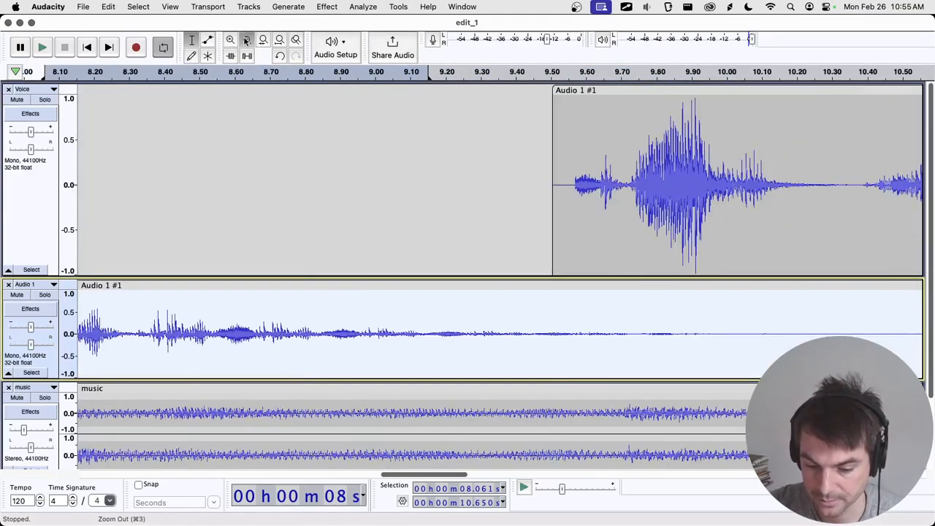
left_click(246, 39)
key("space")
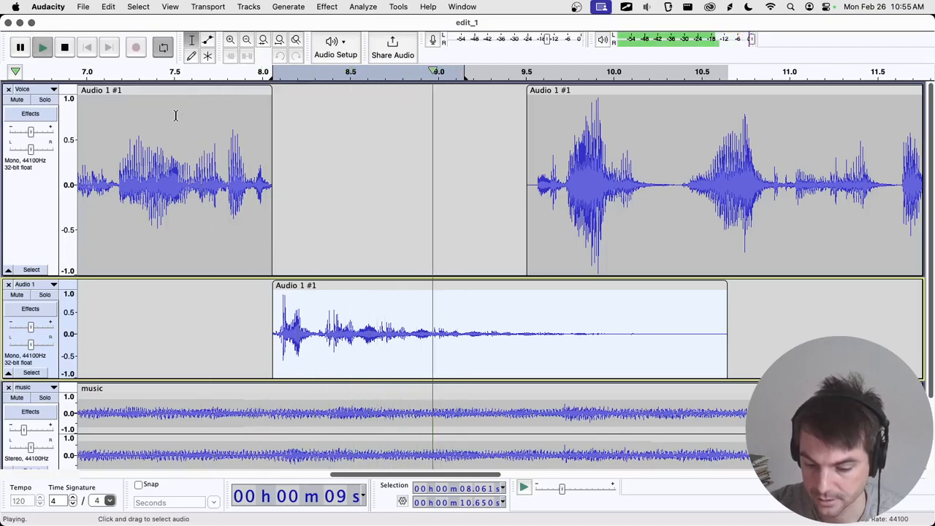
left_click(158, 146)
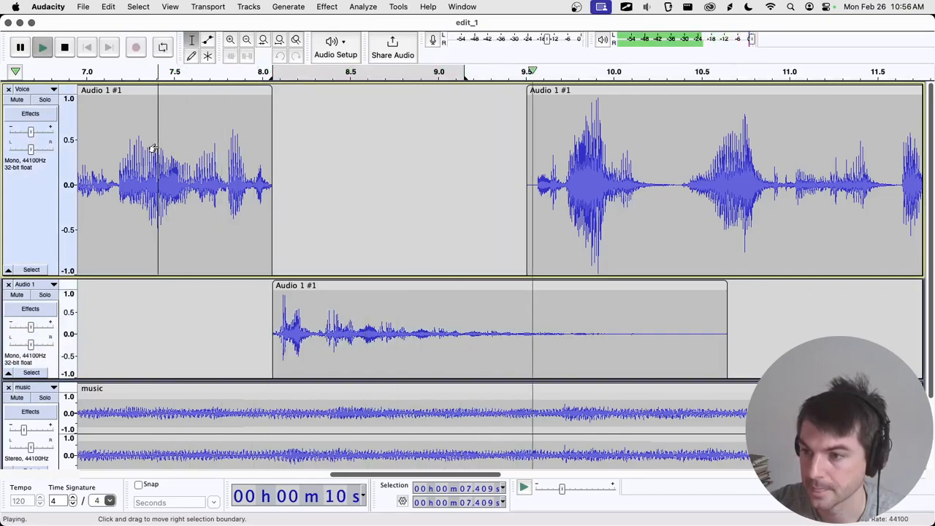
key("space")
Select the delayed Audio 1 clip, open the Reverb effect with the Large Room factory preset and preview it
double_click(381, 305)
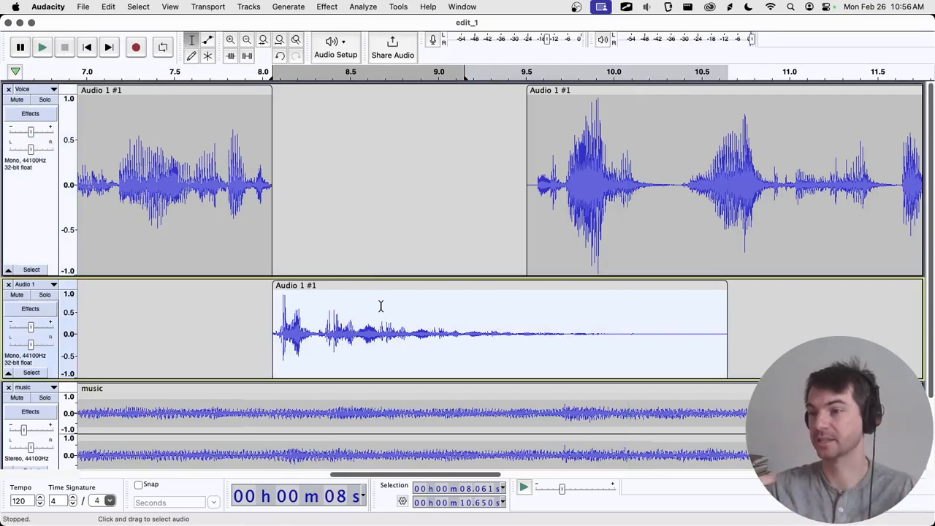
left_click(324, 7)
mouse_move(356, 150)
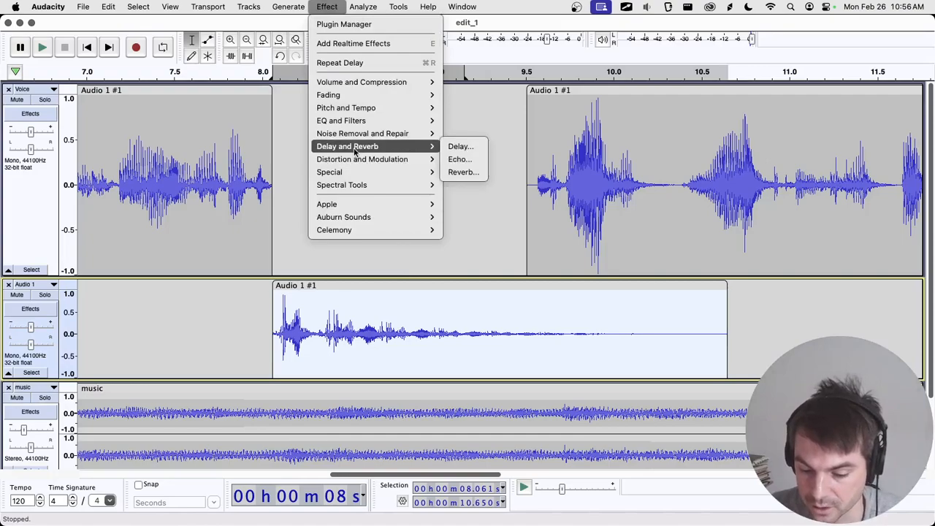
left_click(463, 172)
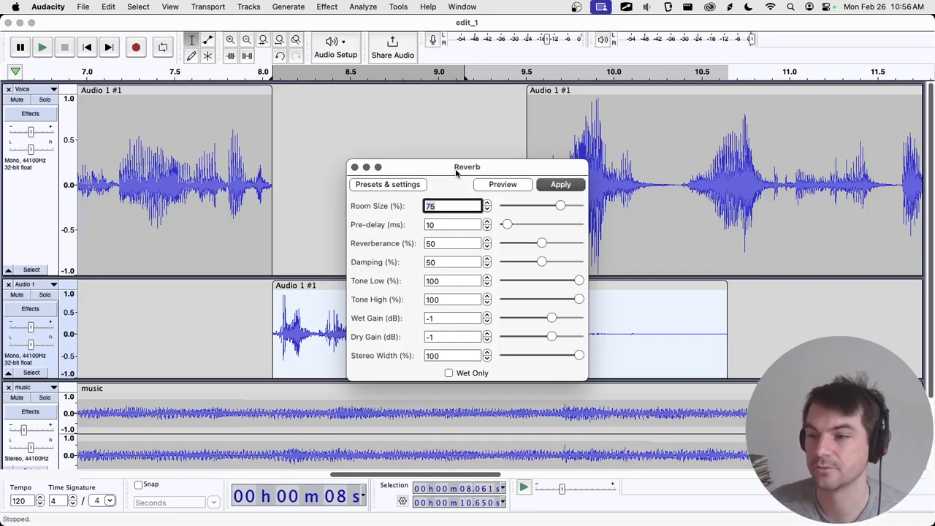
left_click(407, 185)
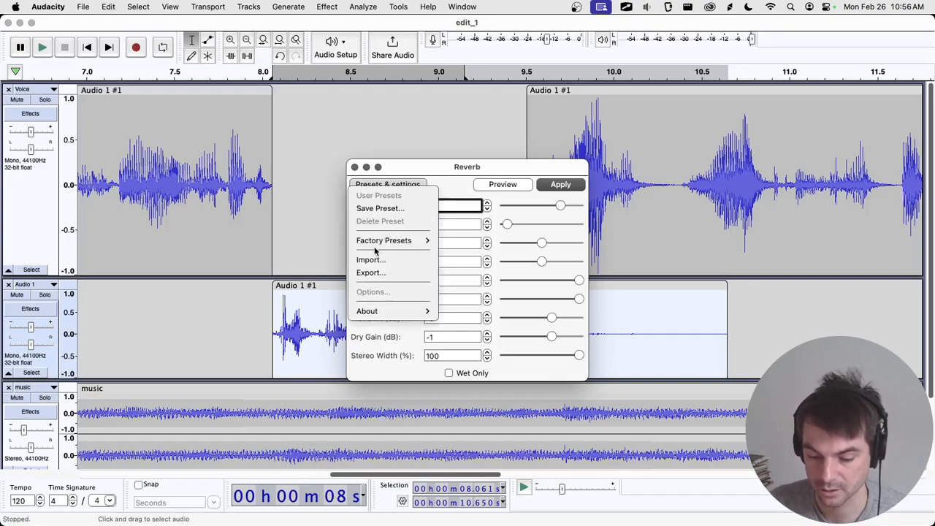
mouse_move(381, 244)
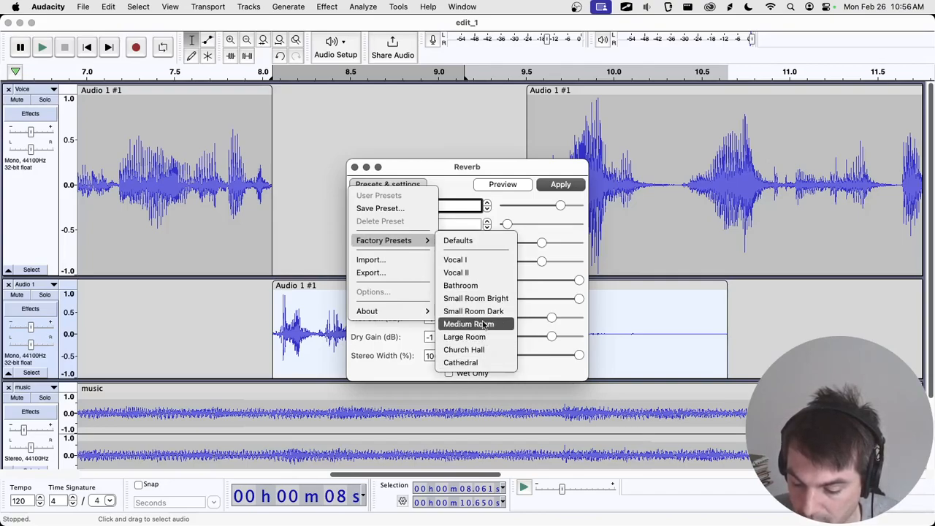
left_click(467, 337)
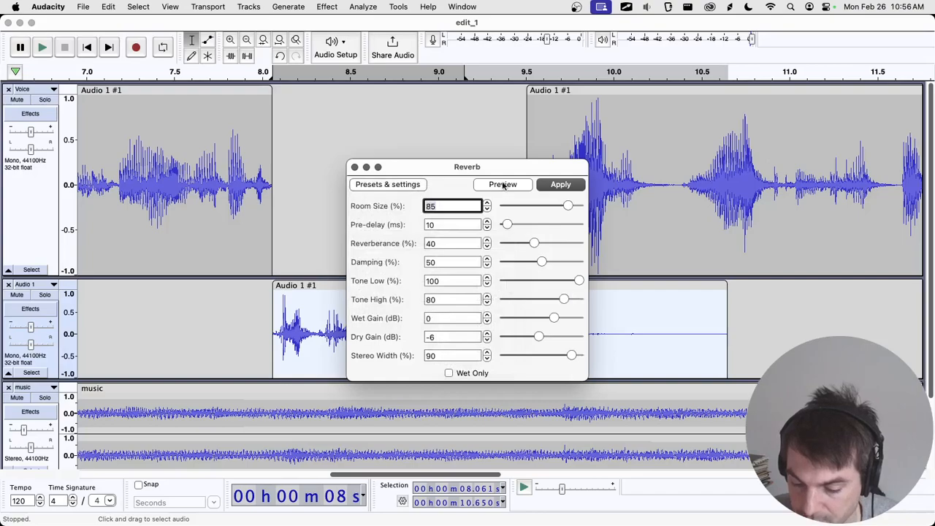
left_click(504, 185)
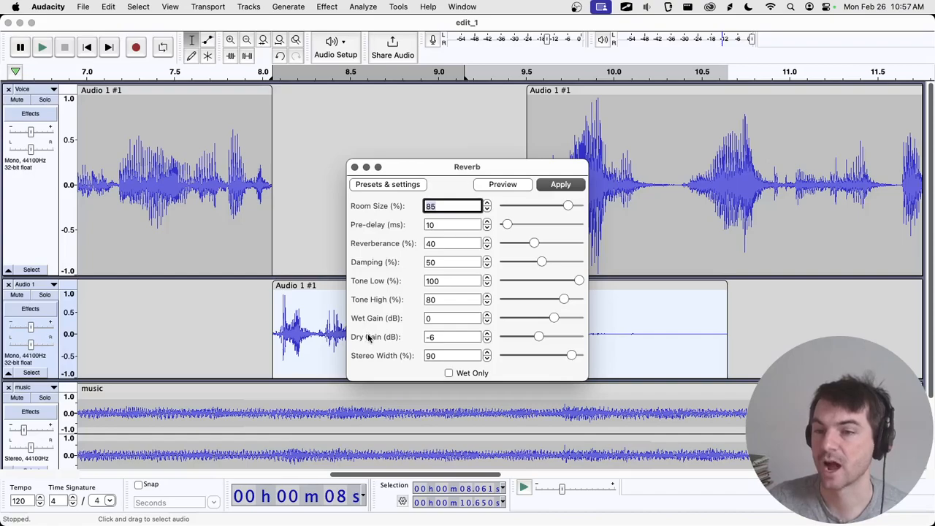
Set the reverb's dry gain to 1 dB and its reverberance slightly below 65 %, previewing the changes, and apply it to the Audio 1 clip
left_click_drag(540, 338, 562, 341)
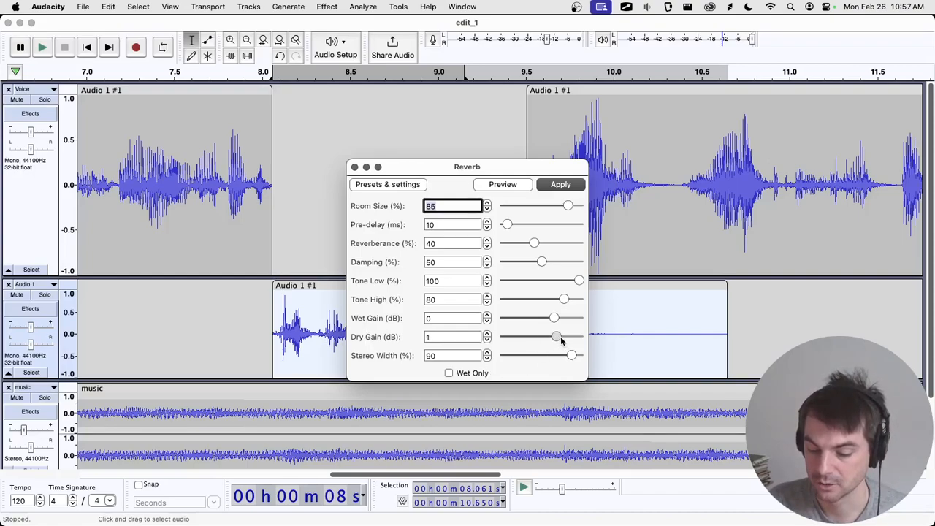
left_click(503, 185)
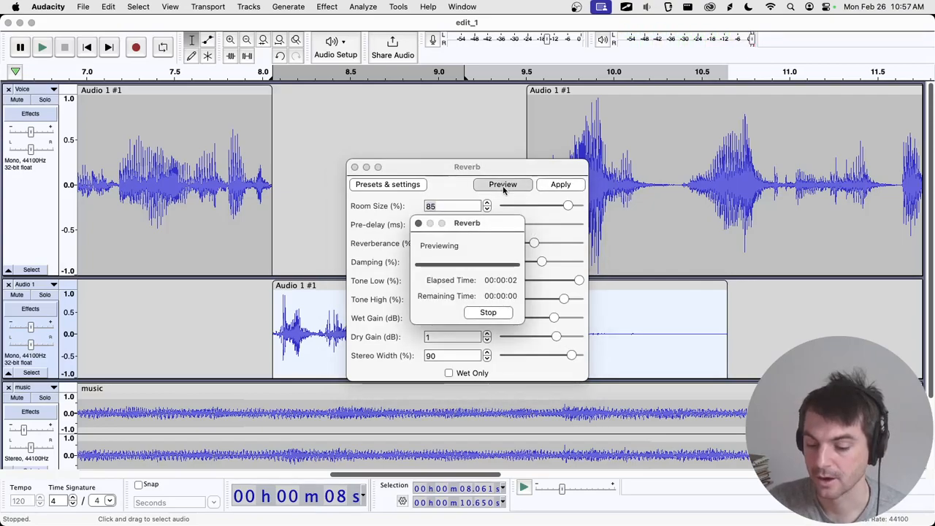
left_click_drag(536, 242, 555, 241)
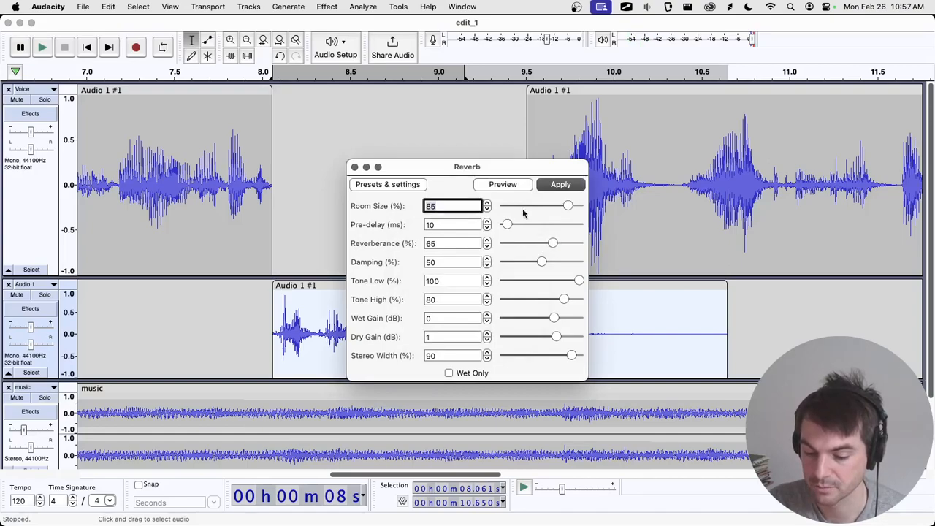
left_click(504, 185)
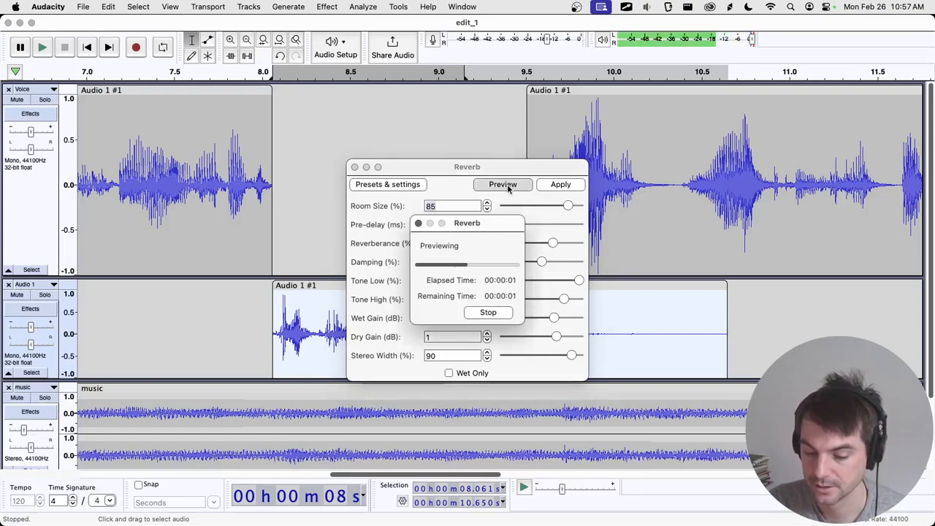
left_click_drag(553, 245, 548, 244)
left_click(560, 185)
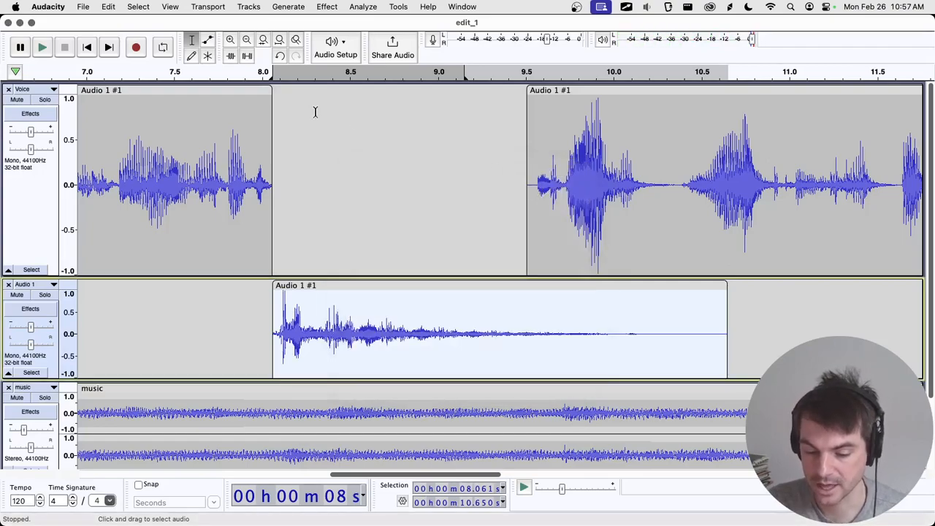
Play the reverb transition from about 7.42 s and reduce the height of the Voice track
left_click(159, 100)
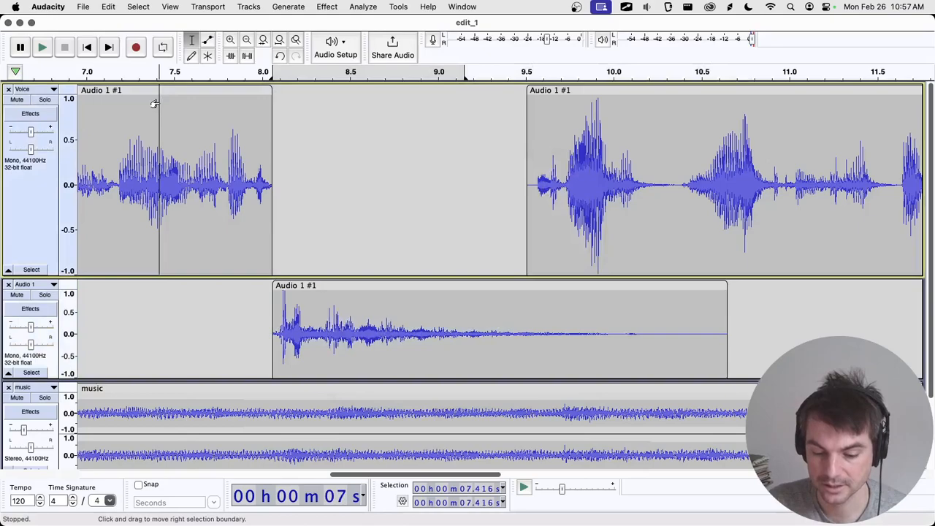
key("space")
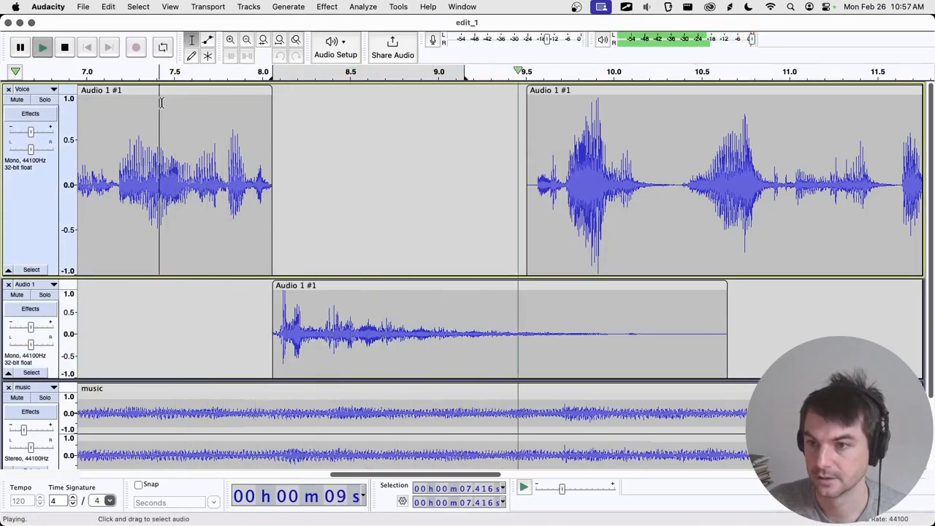
key("space")
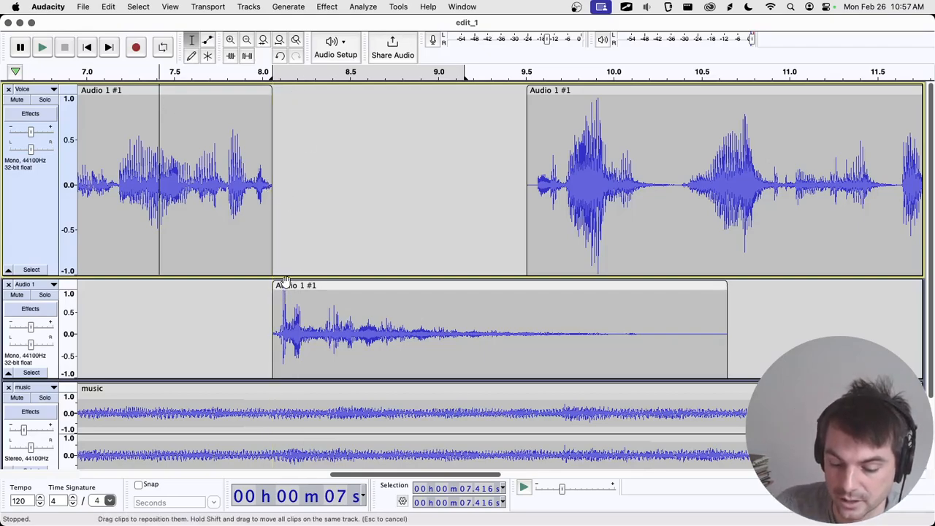
left_click_drag(285, 276, 301, 194)
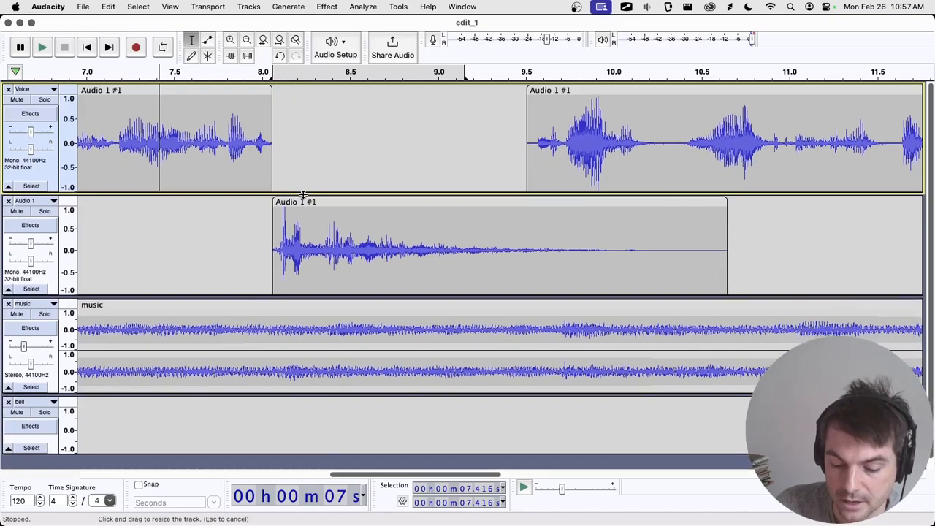
left_click(330, 7)
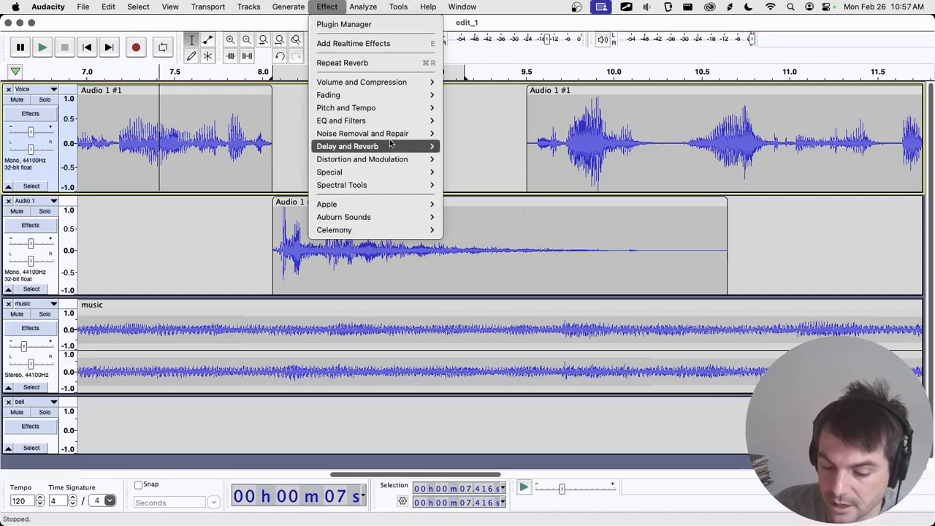
mouse_move(391, 144)
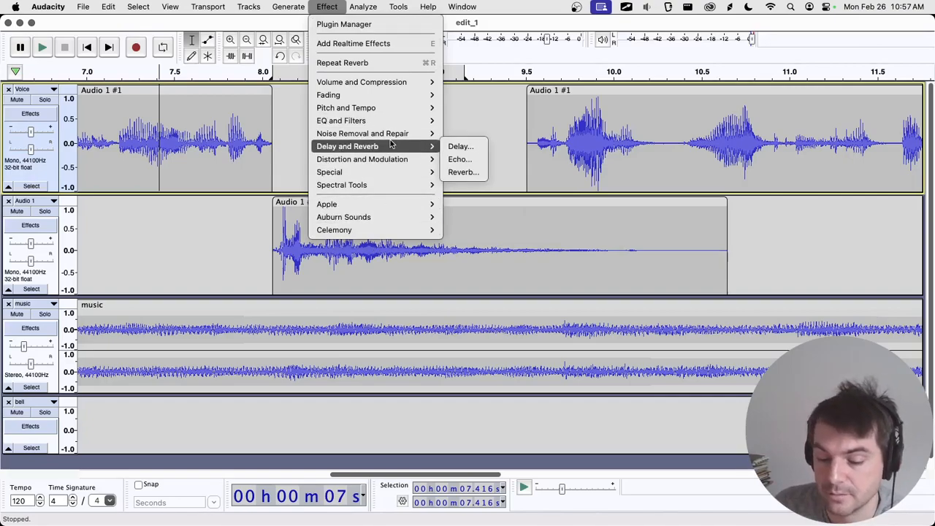
mouse_move(371, 121)
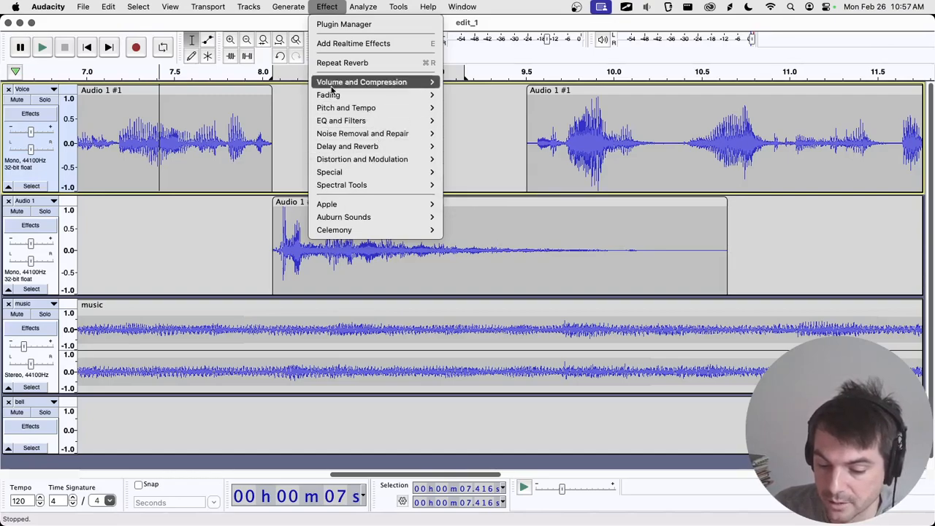
left_click(338, 9)
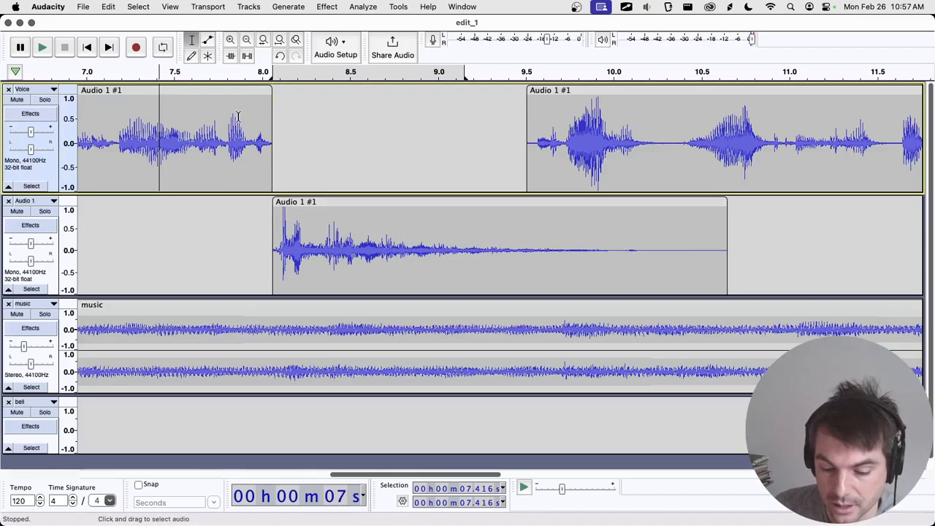
Select the Voice clip from 6.015 to 8.061 s and show the Voice track's realtime effects
left_click_drag(412, 476, 356, 475)
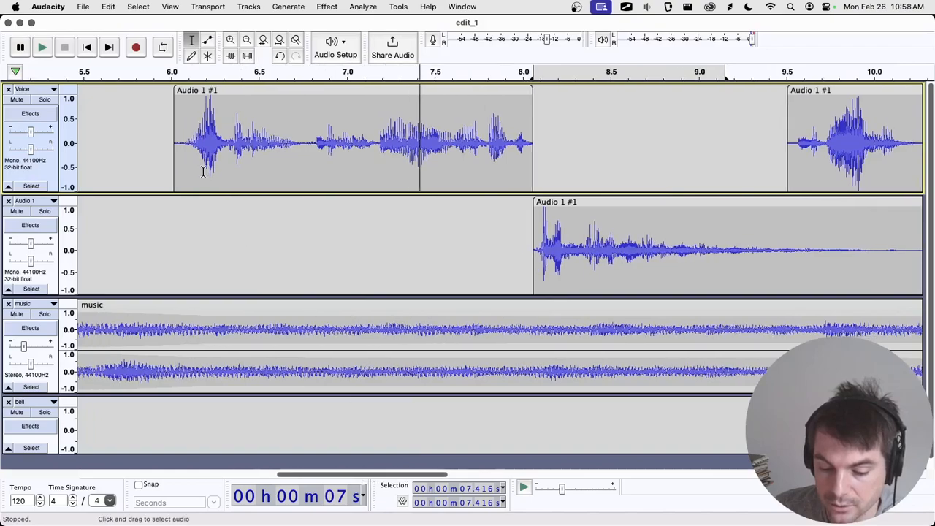
left_click_drag(175, 141, 528, 161)
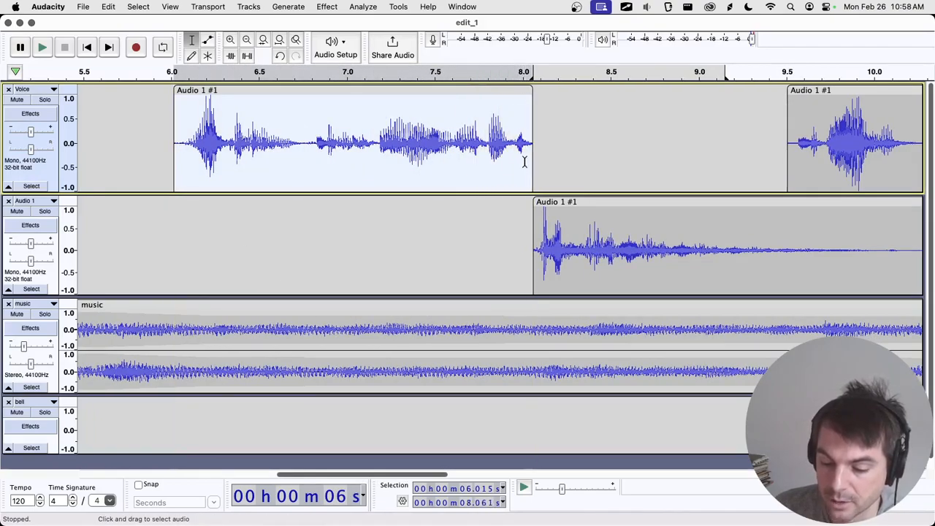
left_click(29, 114)
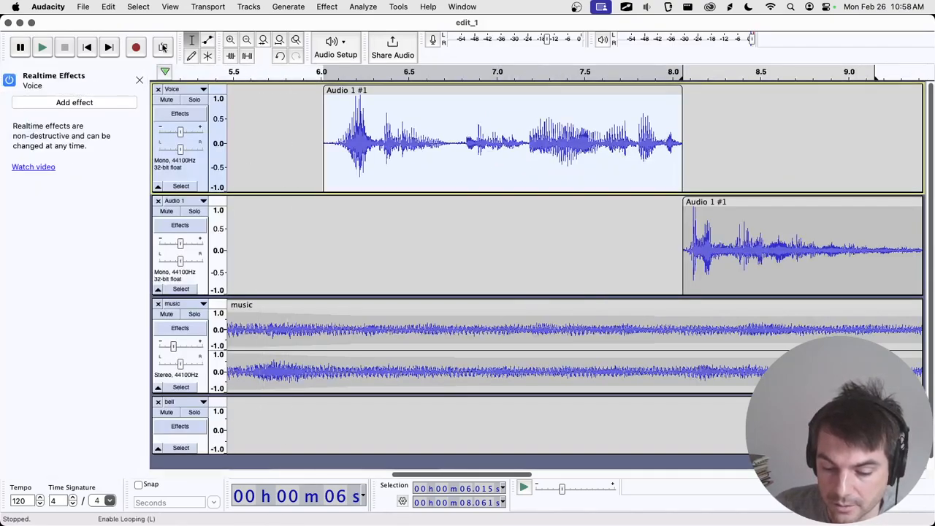
Set the playback loop region to the selected Voice clip
right_click(406, 91)
key("Escape")
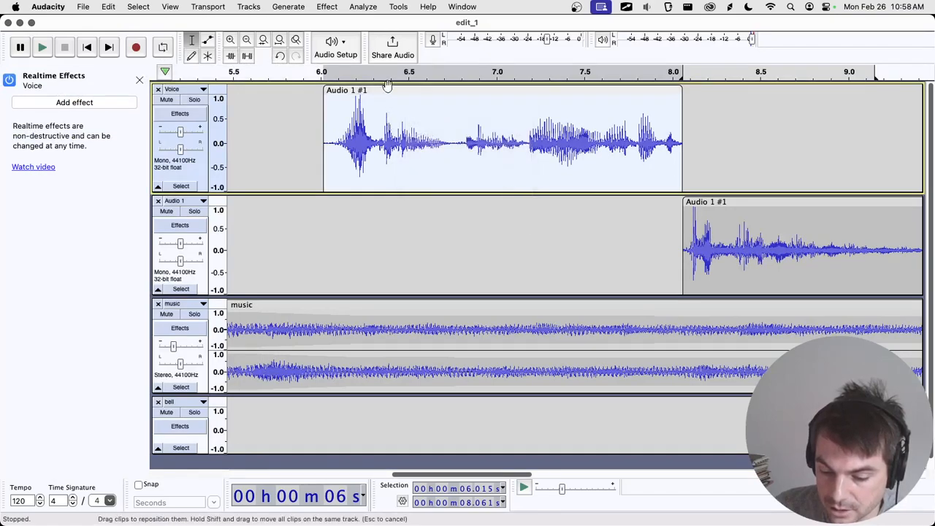
right_click(395, 70)
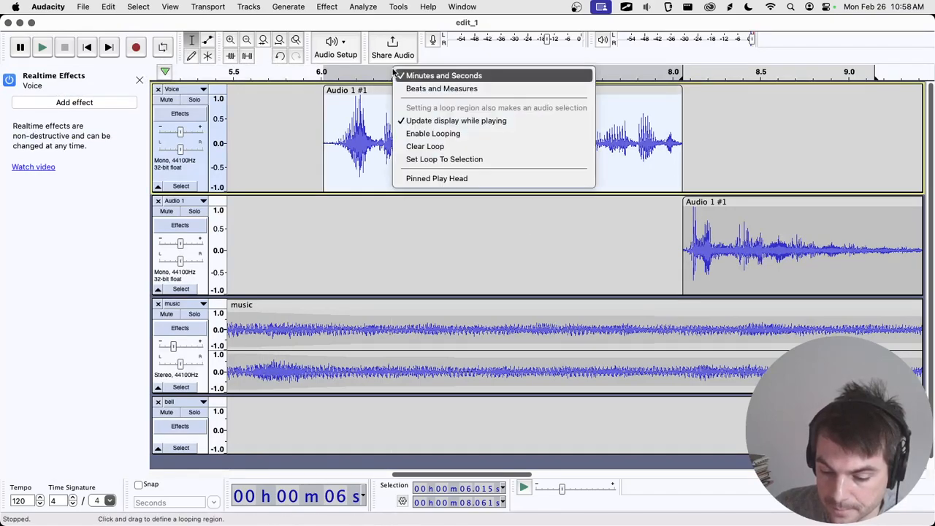
left_click(436, 160)
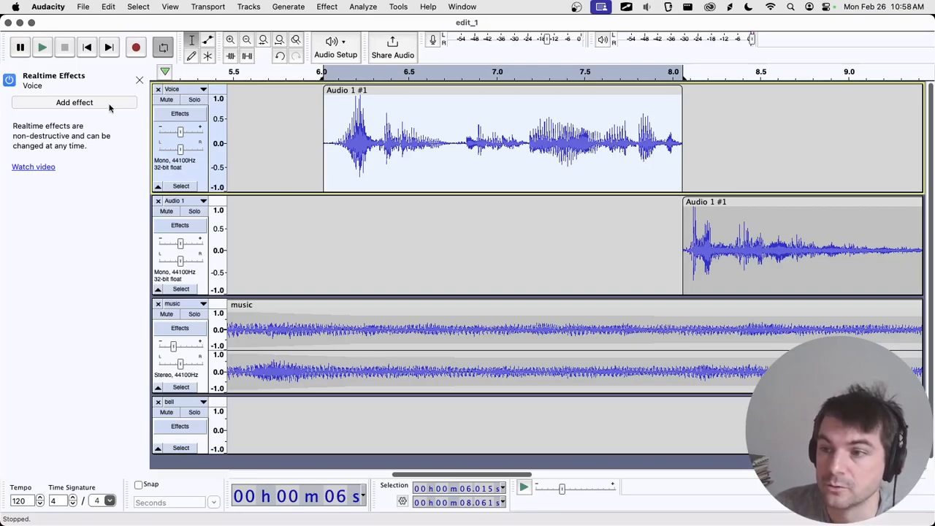
Look through the available realtime effects, add Apple's AUPitch to the Voice track and open its settings
left_click(108, 106)
mouse_move(92, 114)
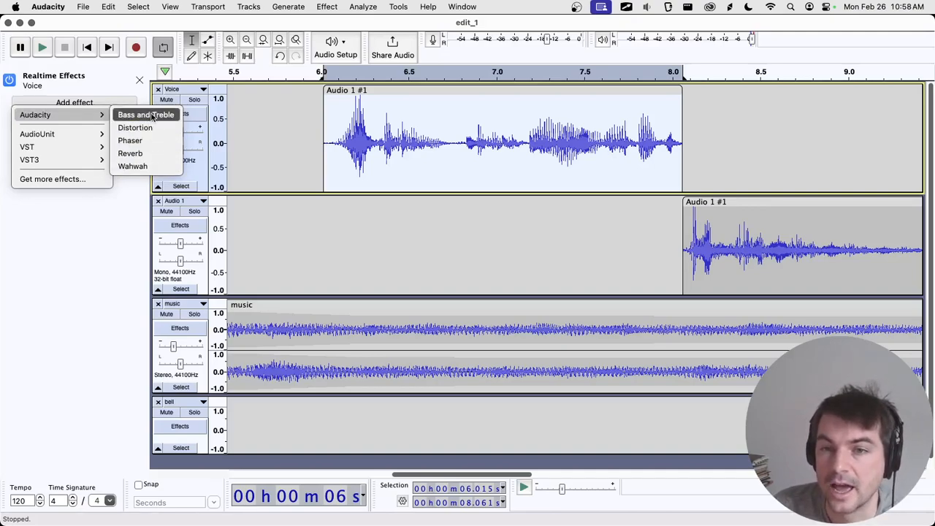
mouse_move(62, 132)
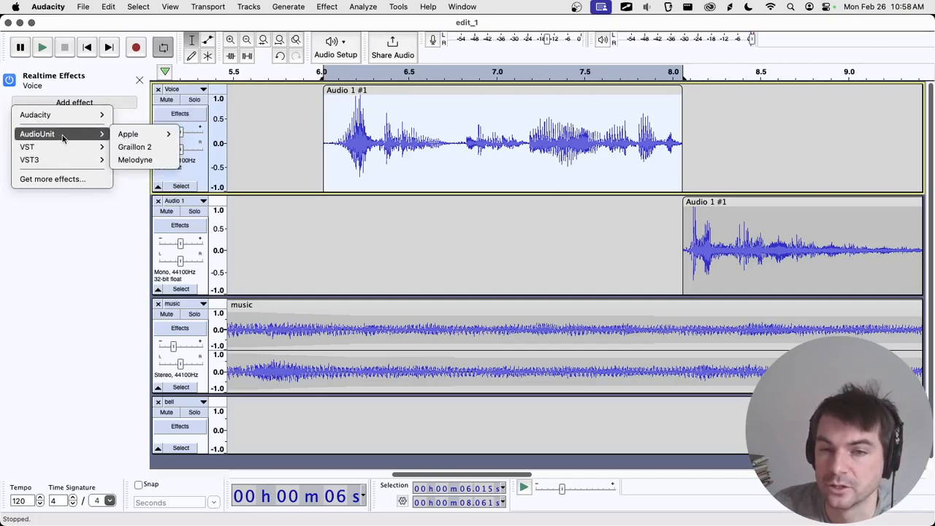
mouse_move(130, 134)
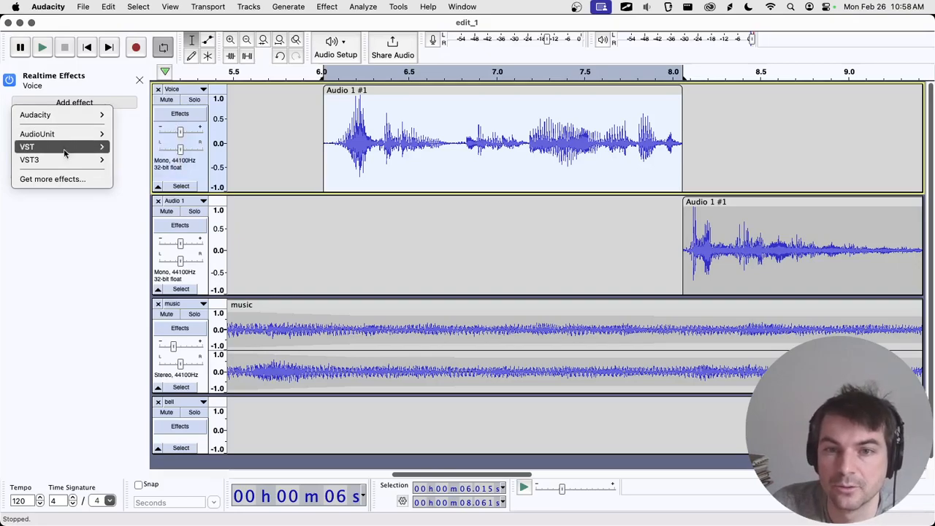
mouse_move(66, 149)
mouse_move(76, 166)
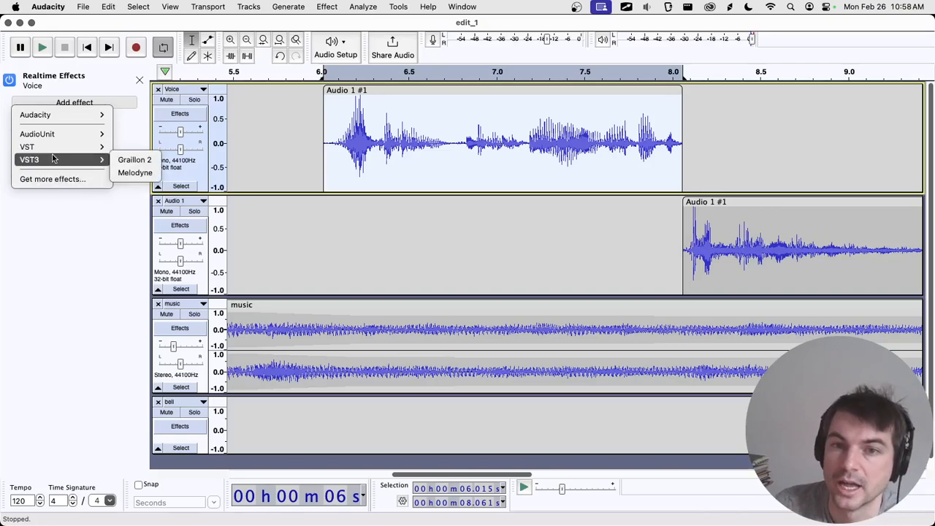
mouse_move(94, 138)
mouse_move(104, 116)
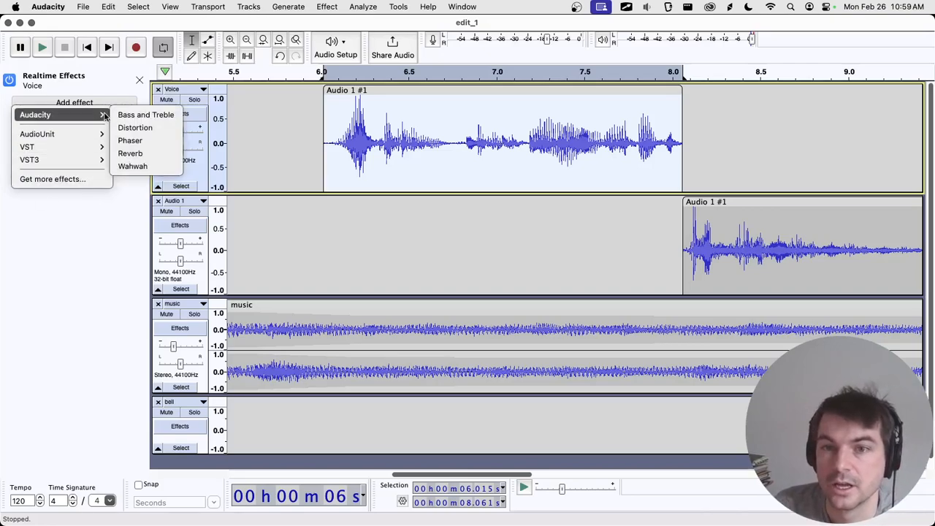
mouse_move(131, 134)
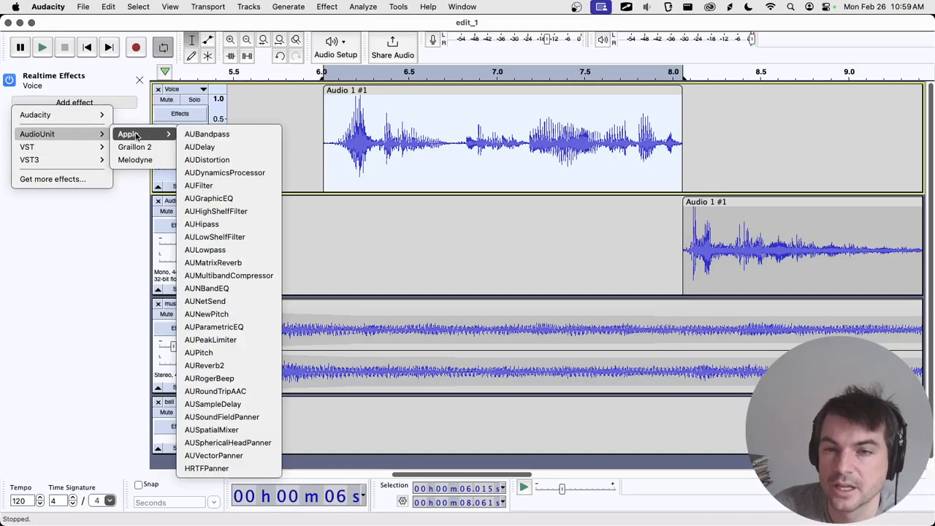
left_click(220, 353)
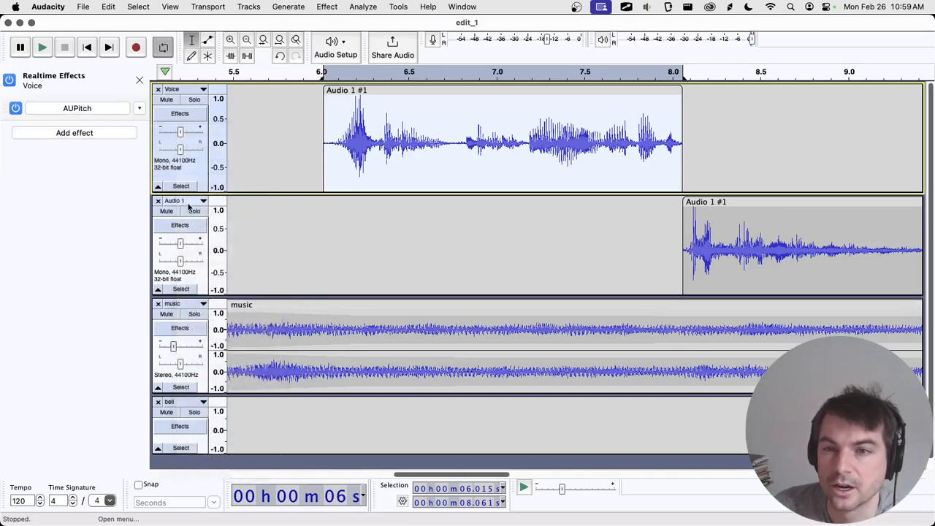
left_click(67, 111)
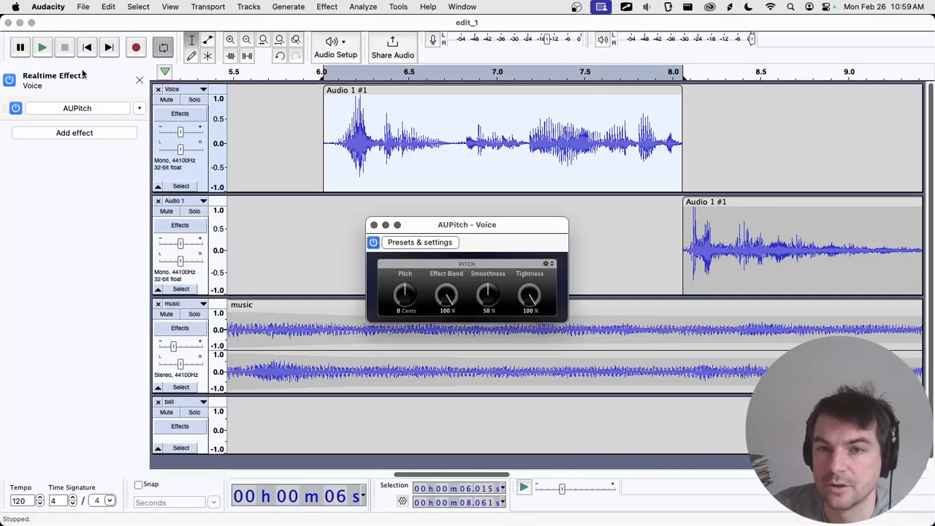
Play the looped Voice clip while setting AUPitch to 720 cents pitch, 50% effect blend and 72% tightness, and stop playback
left_click(43, 47)
mouse_move(405, 294)
left_mouse_down()
mouse_move(407, 282)
mouse_move(413, 294)
mouse_move(450, 294)
mouse_move(401, 294)
mouse_move(444, 303)
mouse_move(410, 293)
left_mouse_up()
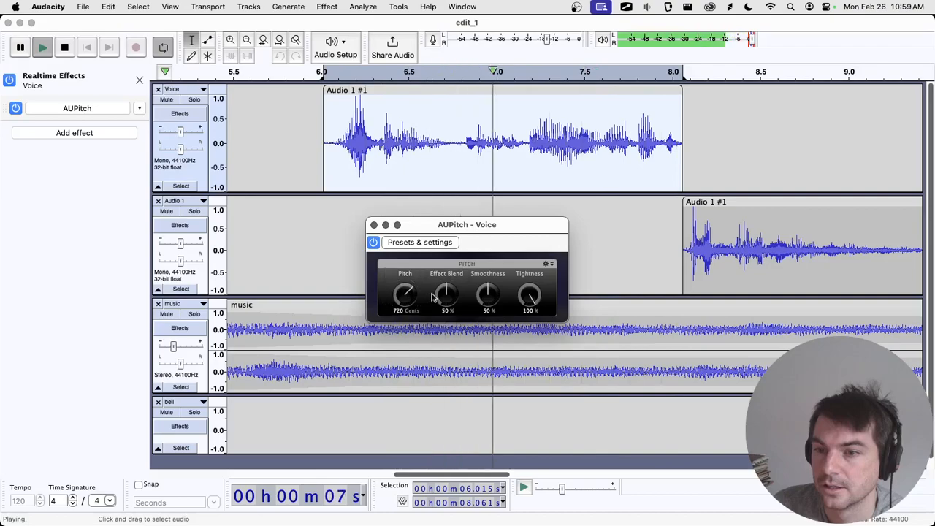
left_click_drag(530, 295, 529, 304)
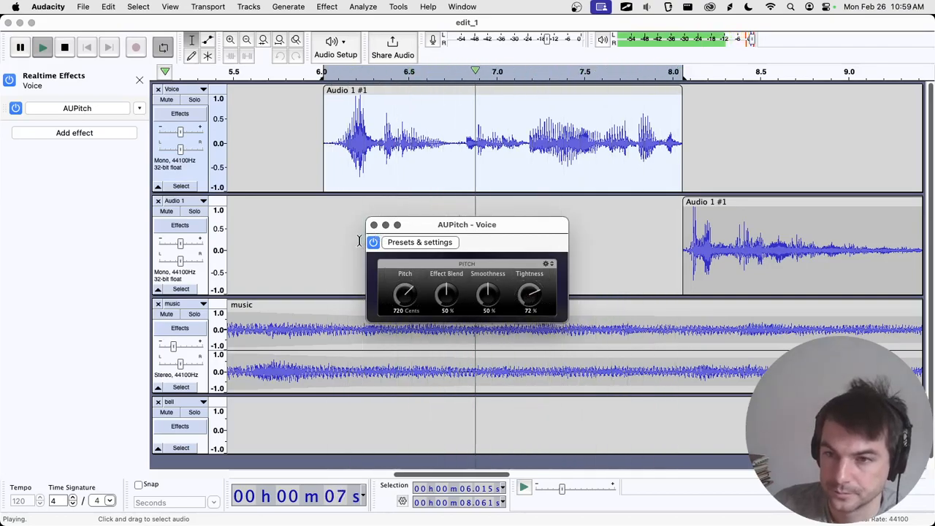
key("space")
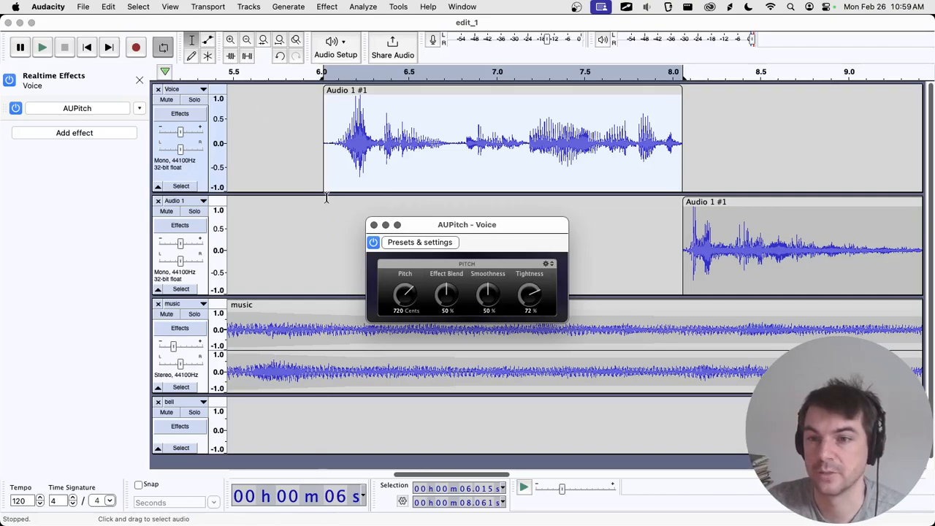
Close the AUPitch settings and play the looped Voice clip with AUPitch bypassed, stopping playback after listening
left_click(374, 243)
left_click(373, 243)
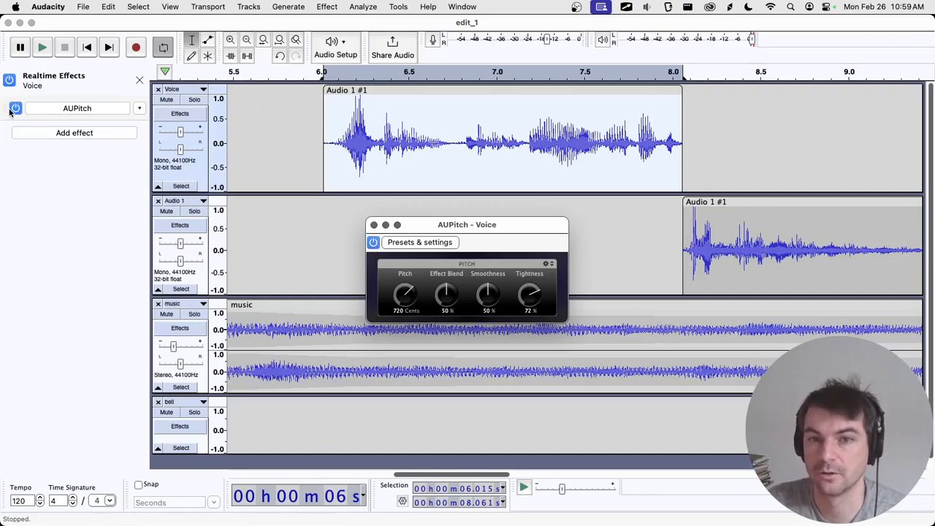
left_click(260, 208)
left_click(373, 225)
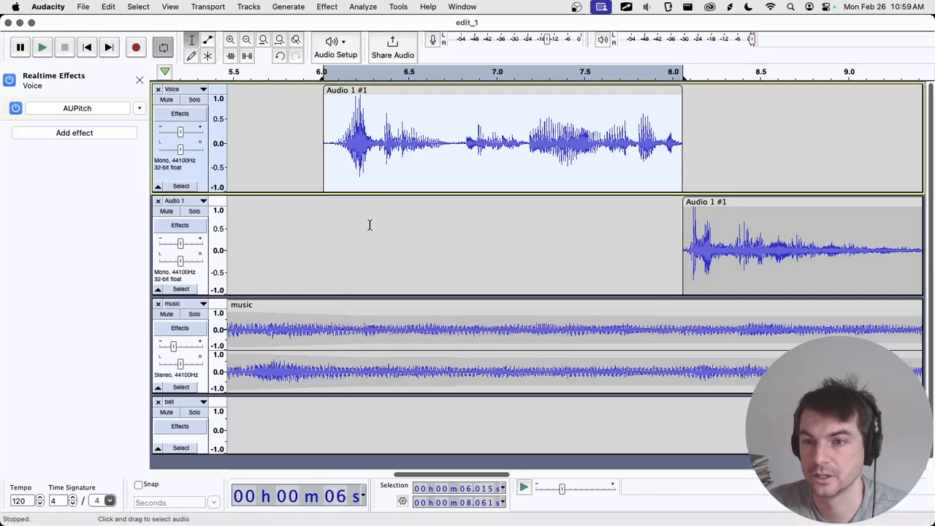
left_click(42, 47)
left_click(16, 108)
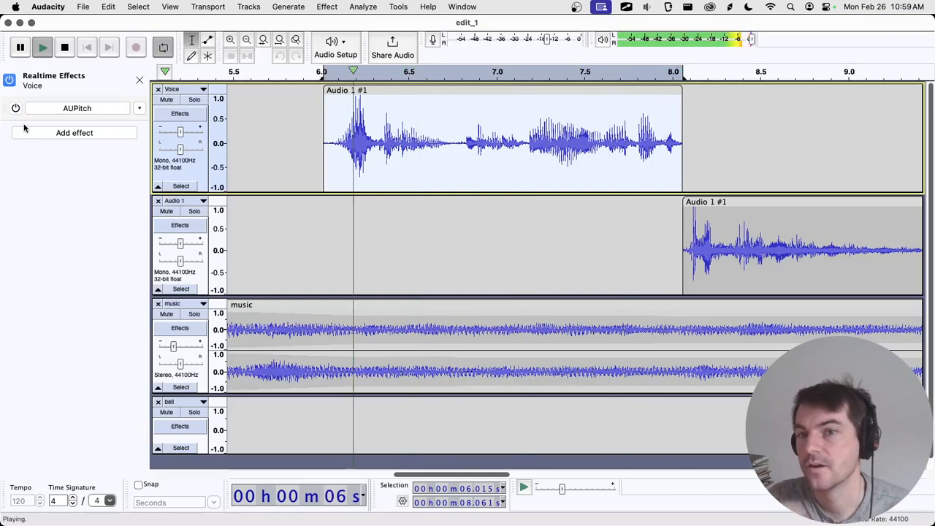
key("space")
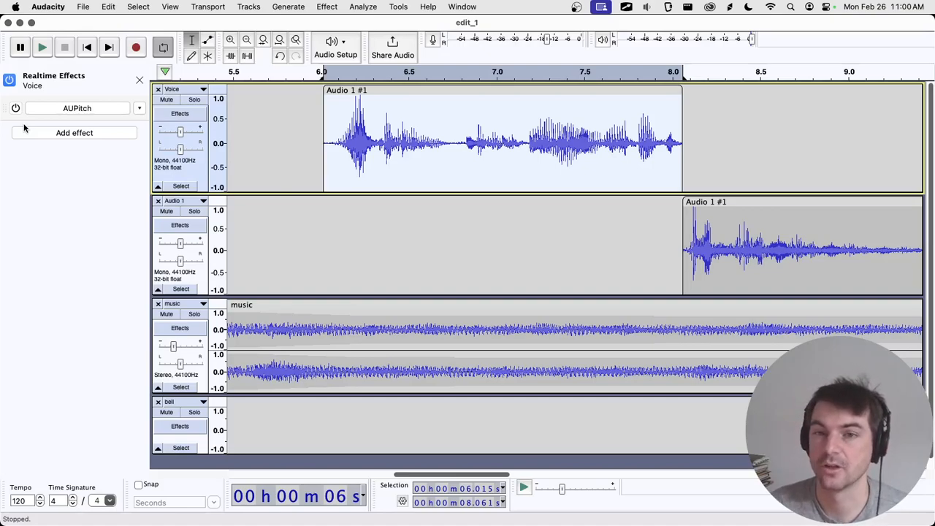
Add Audacity's Distortion effect to the Voice track, re-enable AUPitch and show the Distortion settings
left_click(101, 133)
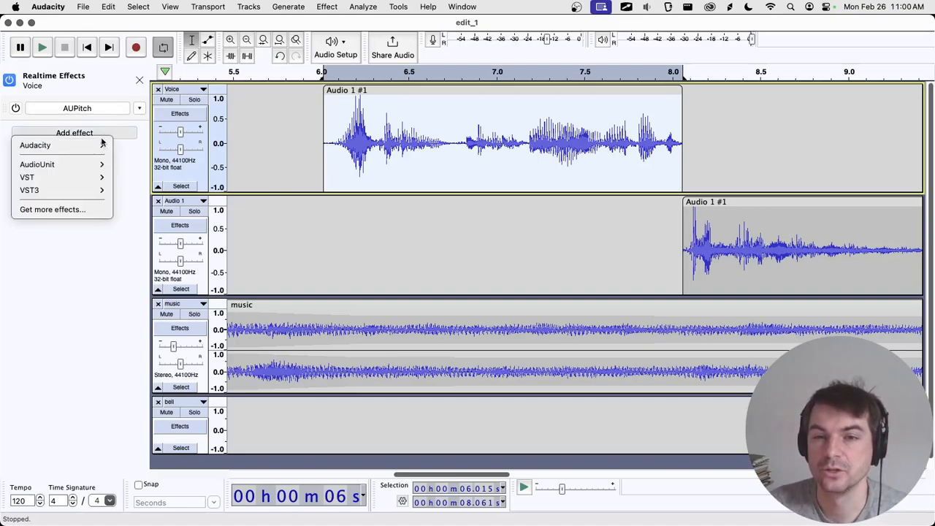
mouse_move(101, 147)
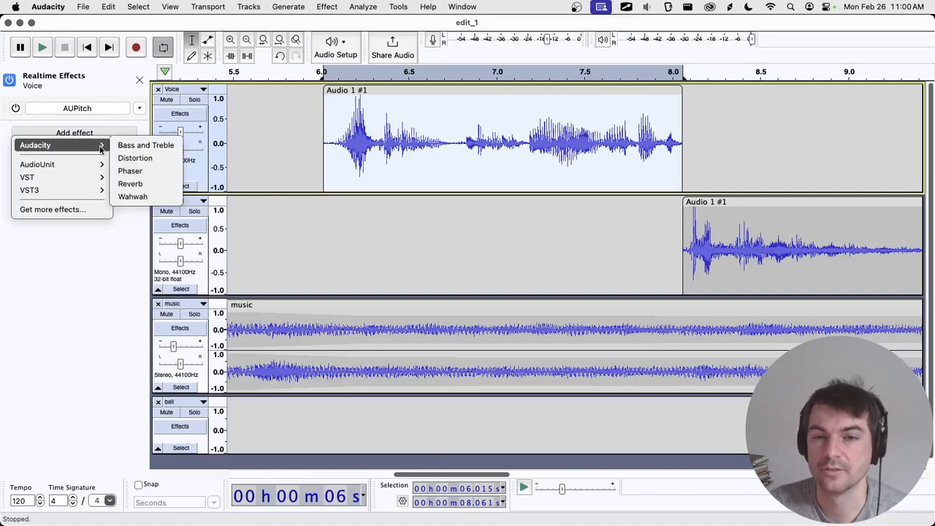
left_click(148, 159)
left_click(16, 109)
left_click(62, 135)
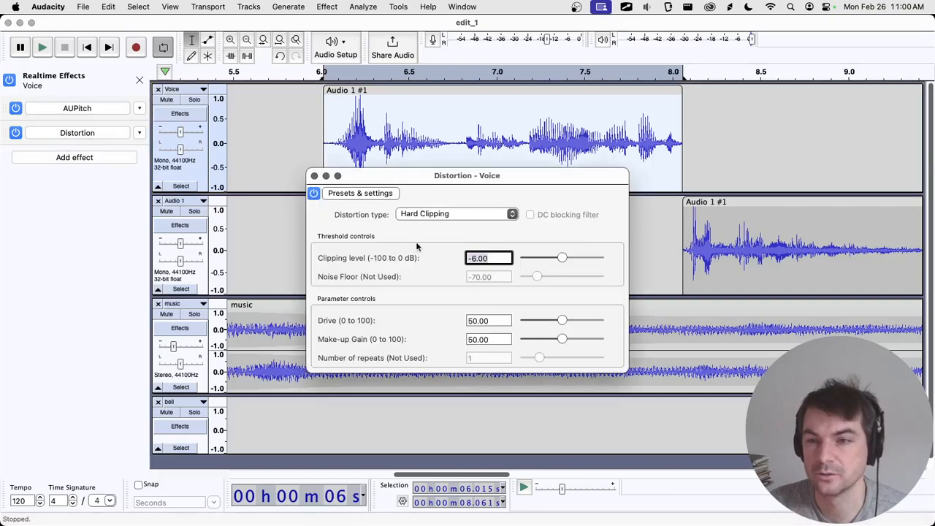
Try the Walkie-talkie factory preset for Distortion and play the looped Voice clip with both effects enabled
left_click_drag(426, 191, 300, 204)
left_click(252, 206)
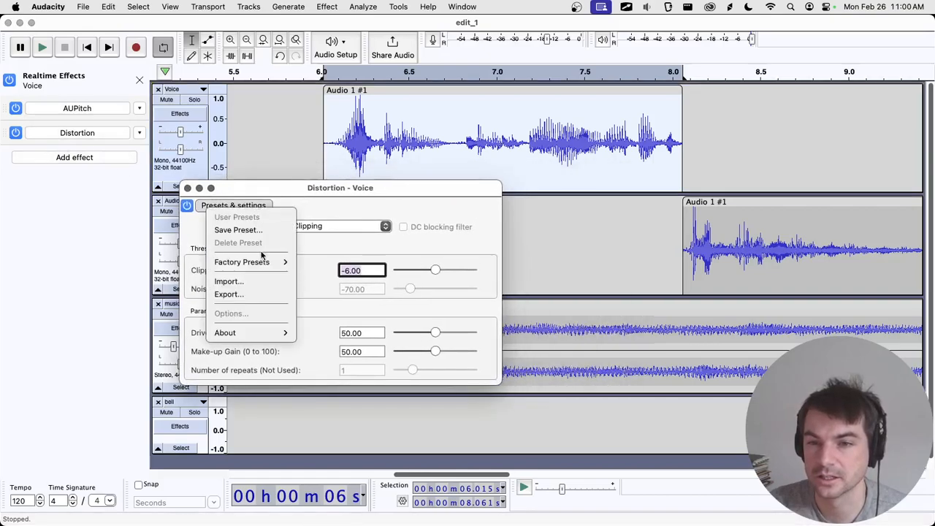
mouse_move(262, 264)
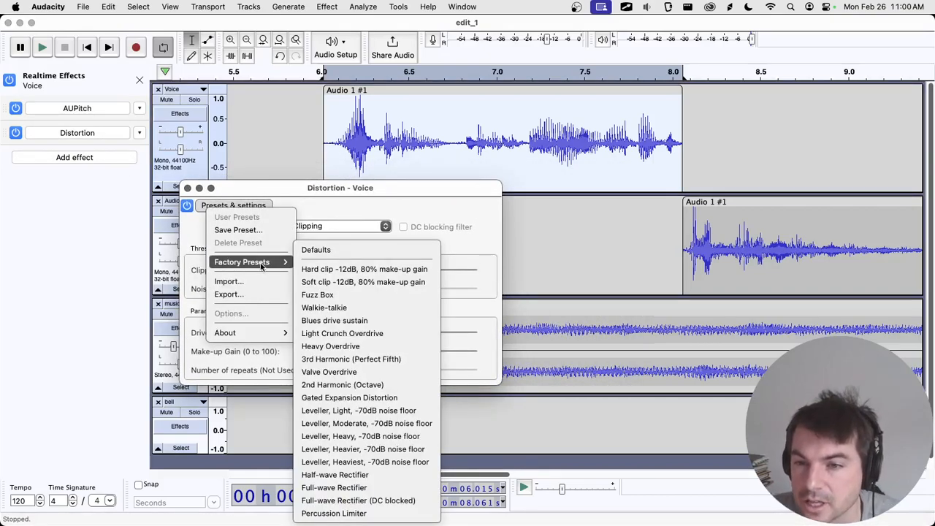
left_click(329, 309)
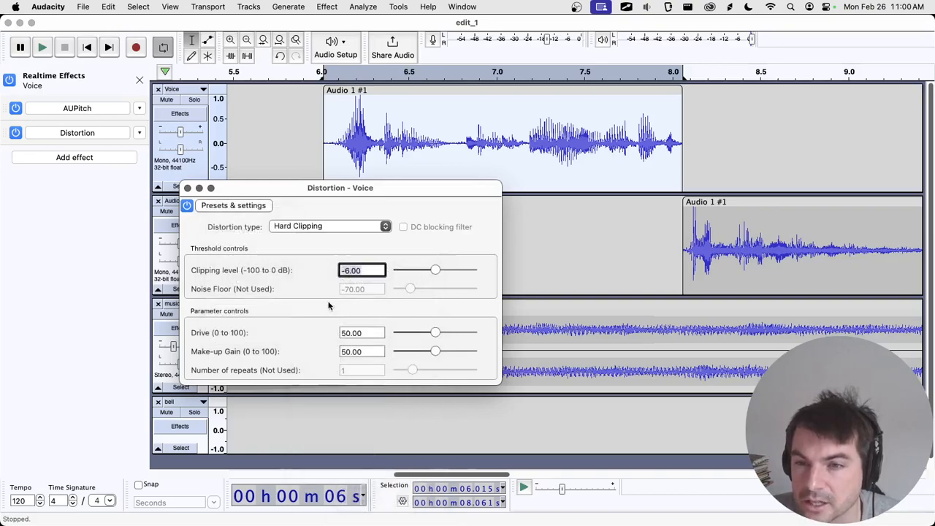
key("space")
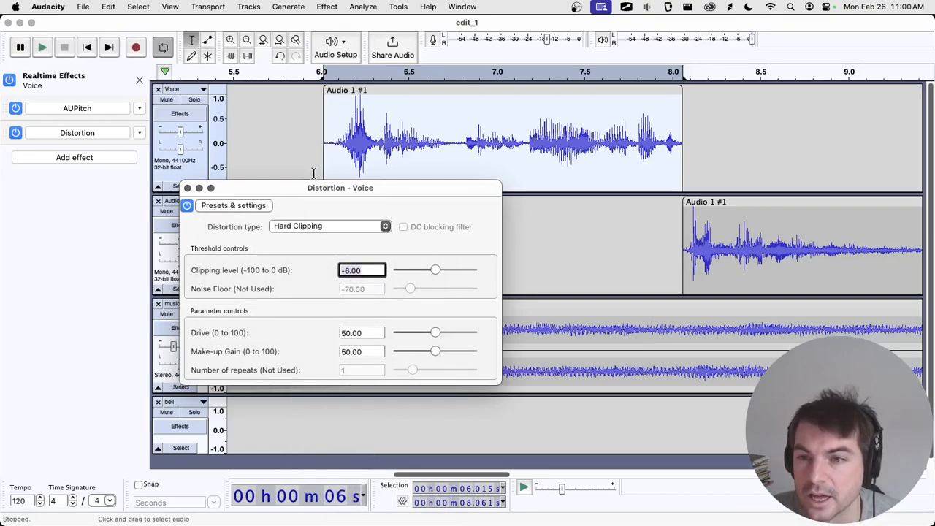
left_click(43, 51)
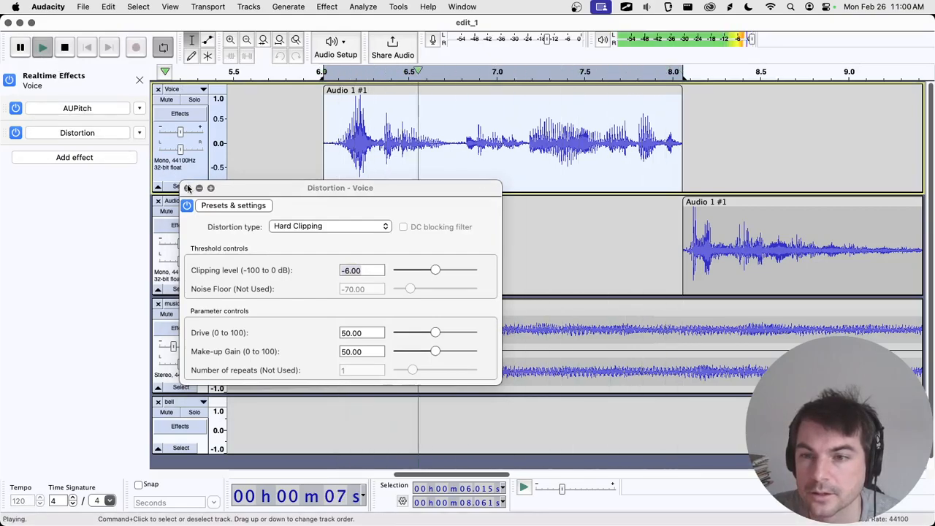
left_click(64, 48)
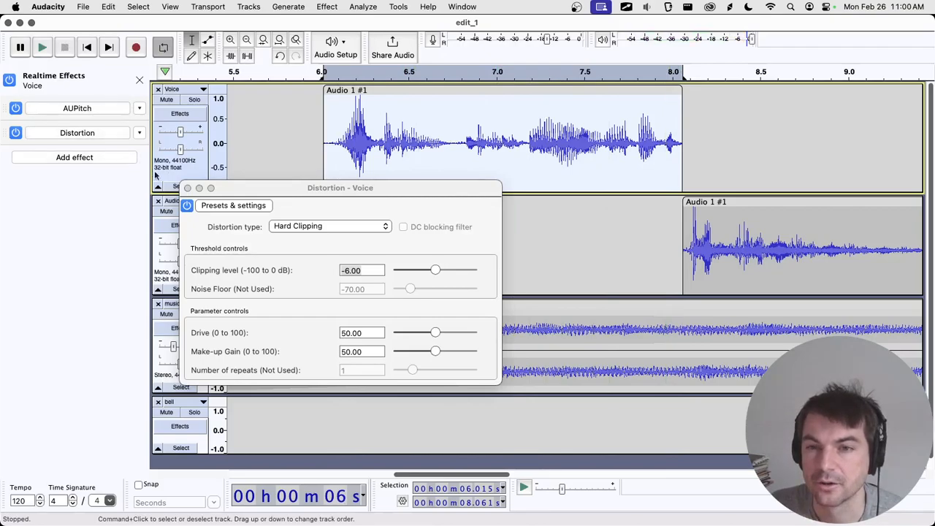
Bypass AUPitch and, during loop playback, set Distortion's clipping level to -11.44 dB, drive to 43 and make-up gain to 19
left_click(16, 109)
left_click(44, 48)
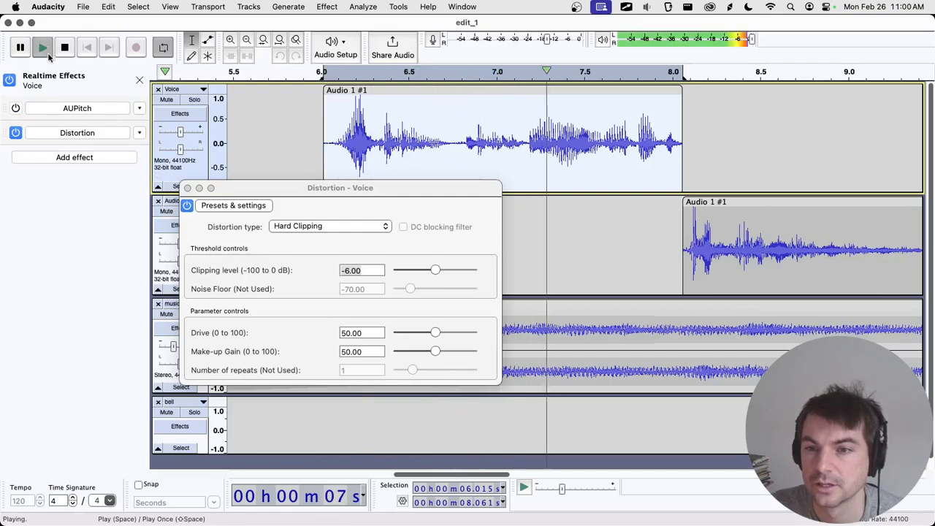
left_click_drag(435, 332, 454, 352)
left_click_drag(435, 270, 412, 271)
left_click_drag(464, 337, 411, 354)
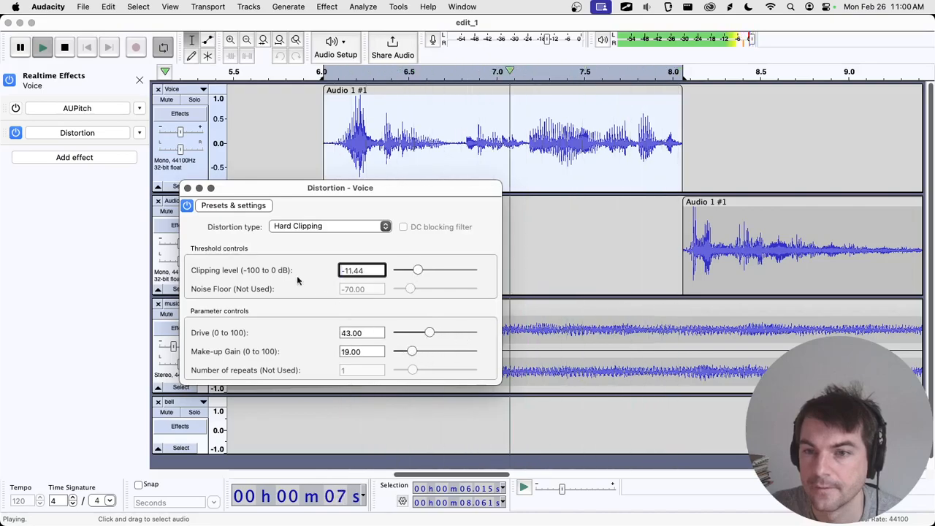
key("space")
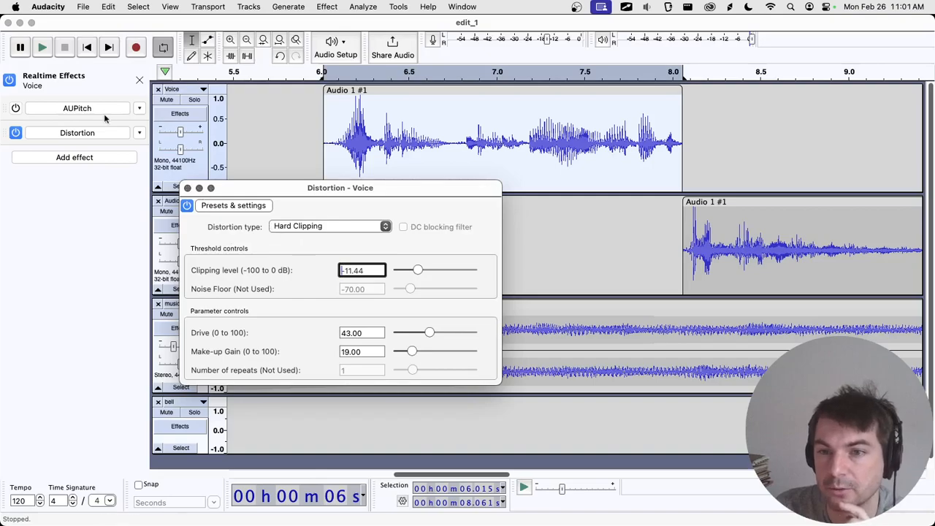
Remove the Distortion and AUPitch effects from the Voice track and close the realtime effects view
left_click(188, 188)
left_click(139, 133)
left_click(138, 144)
left_click(139, 108)
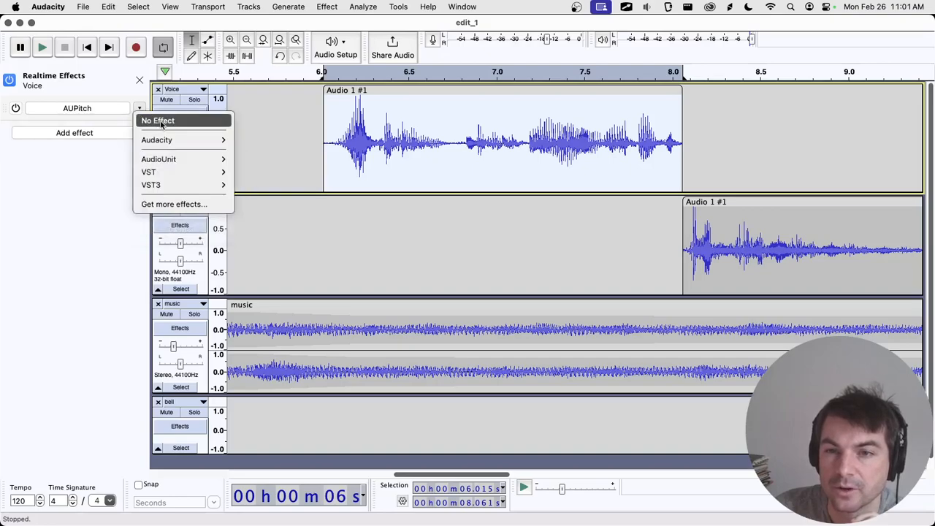
left_click(152, 120)
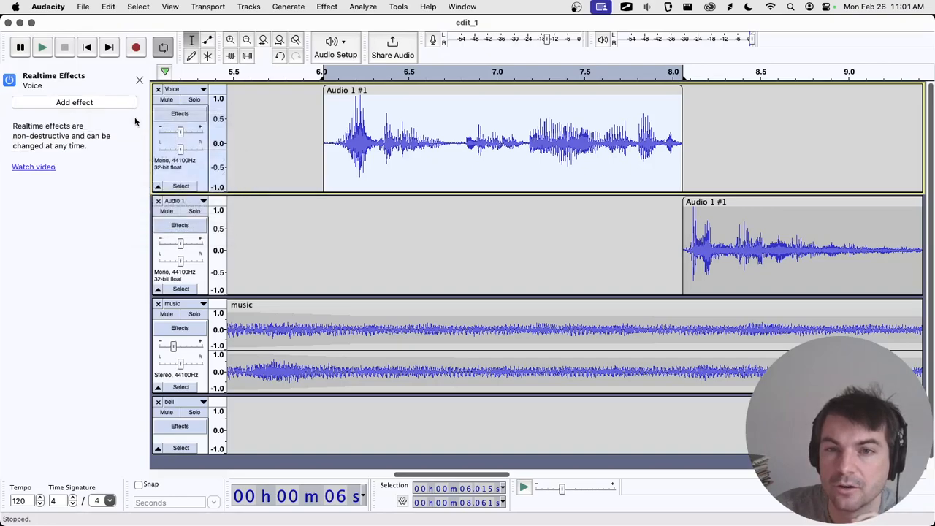
left_click(140, 79)
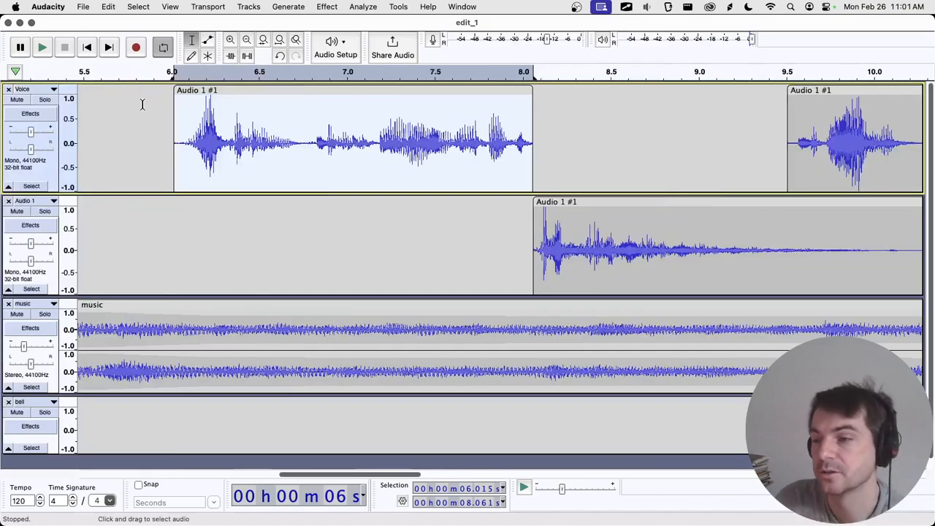